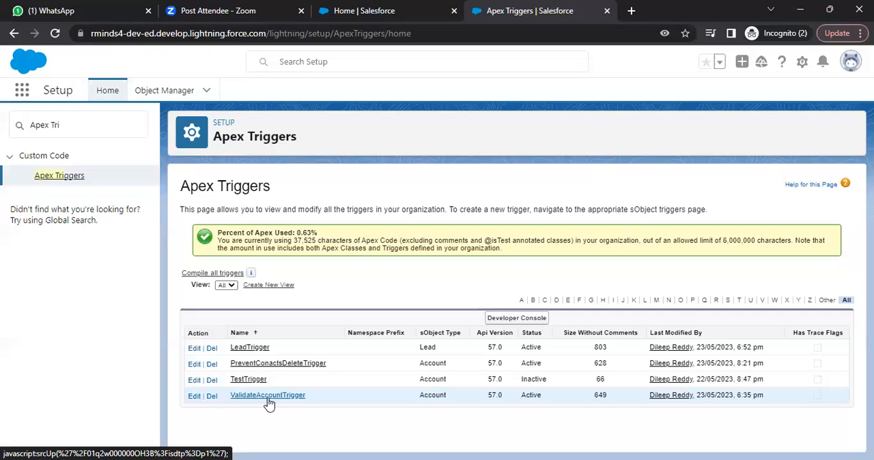
- Deactivate the ValidateAccountTrigger Apex trigger, save it, and return to the Apex Triggers list
left_click(269, 397)
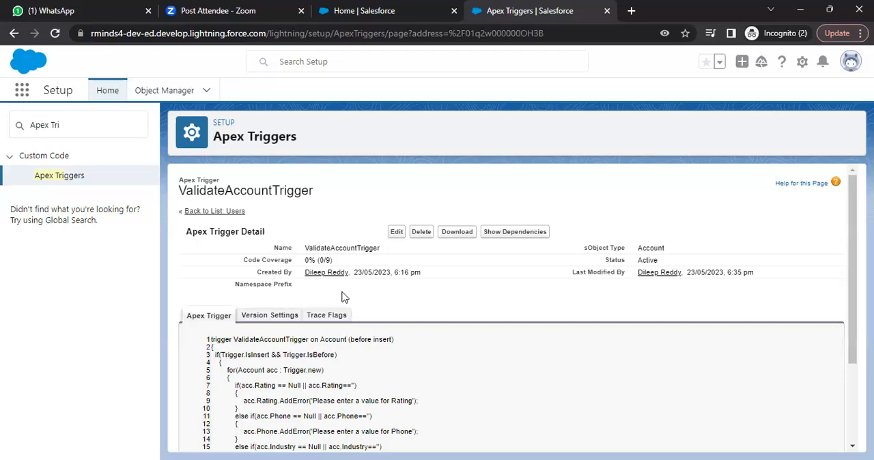
left_click(394, 232)
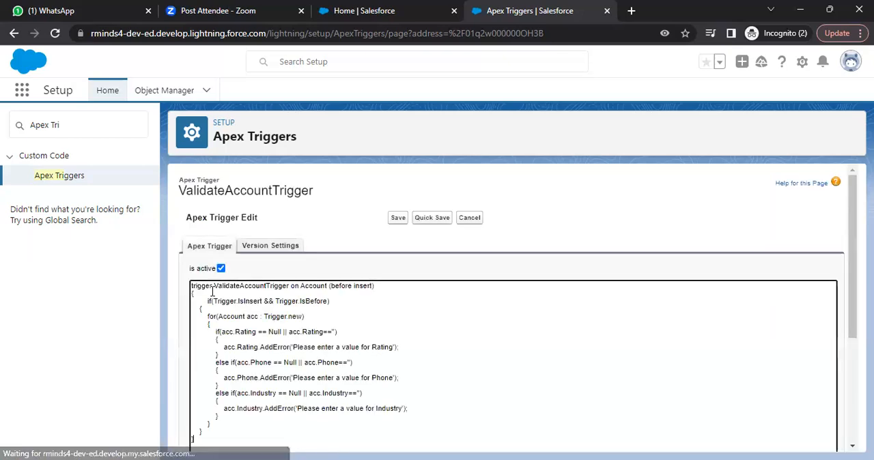
left_click(221, 269)
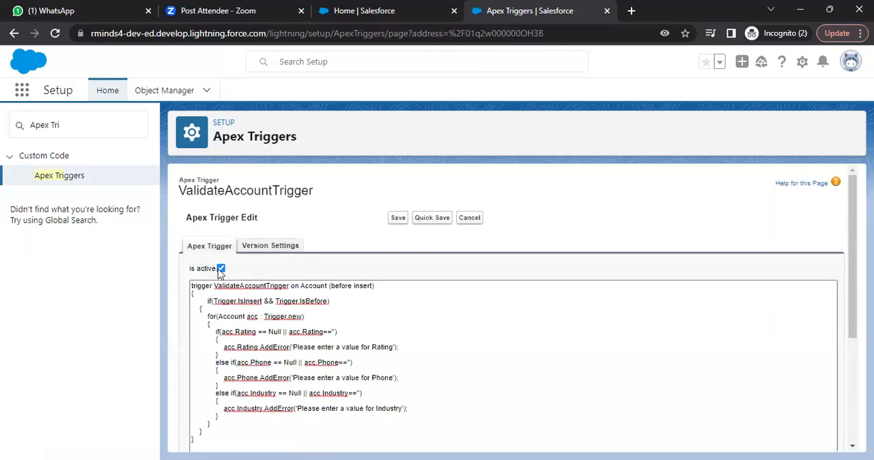
left_click(400, 217)
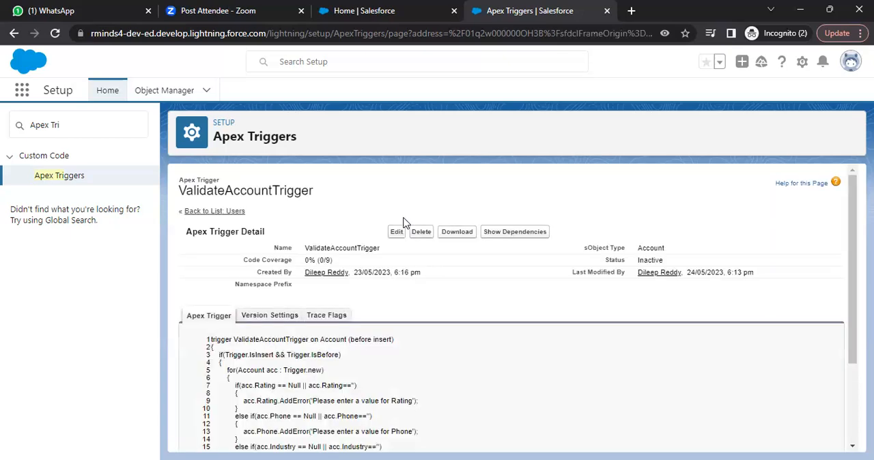
left_click(80, 176)
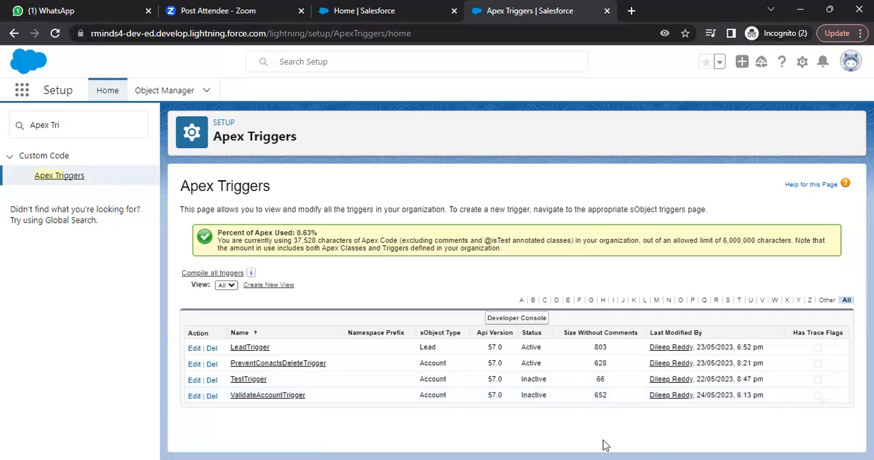
key("alt+Tab")
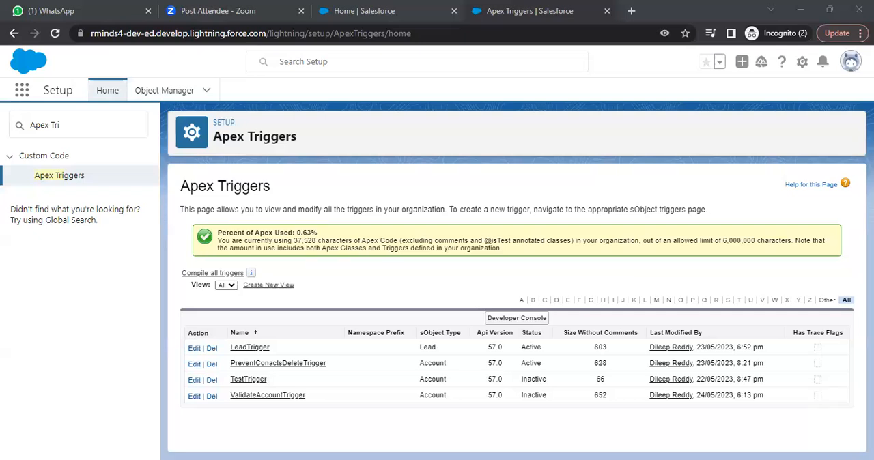
- Search the Setup pages for "activi" in place of the Apex trigger search
left_click(62, 125)
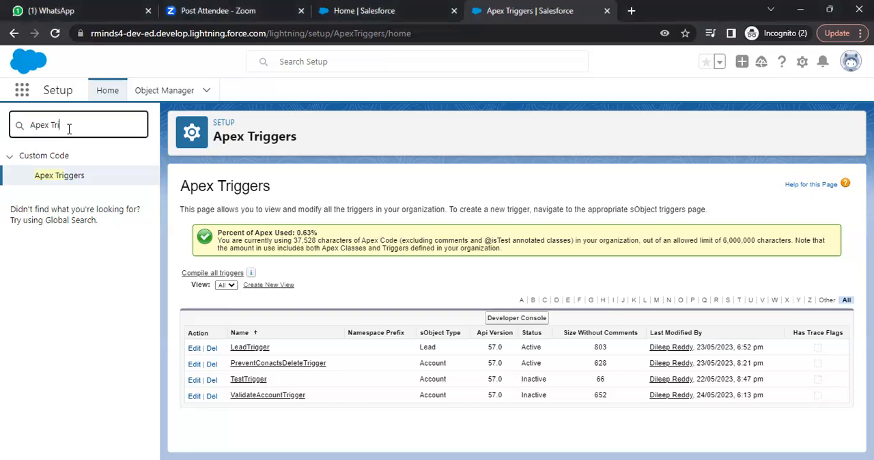
key("BackSpace")
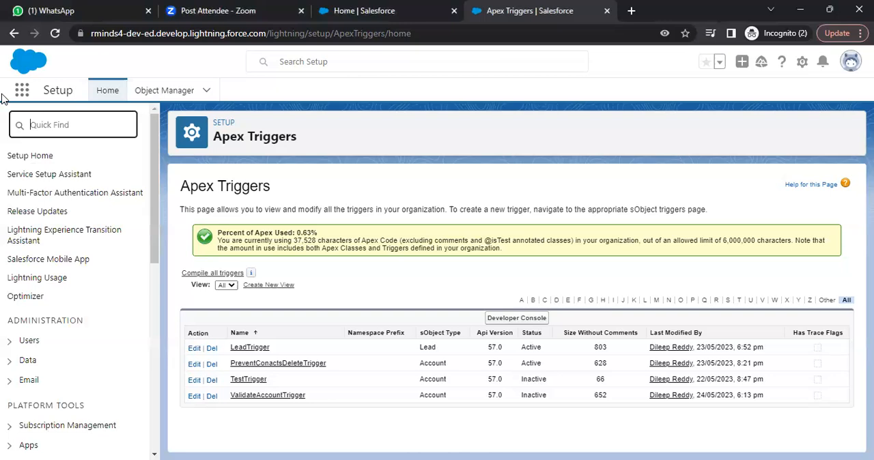
type("activi")
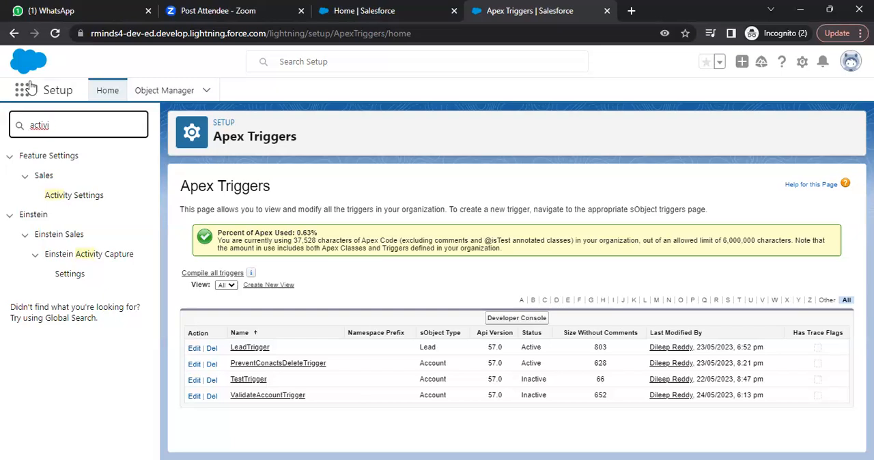
- Search the available apps and items for "activi" and for "task", without opening any result
left_click(24, 89)
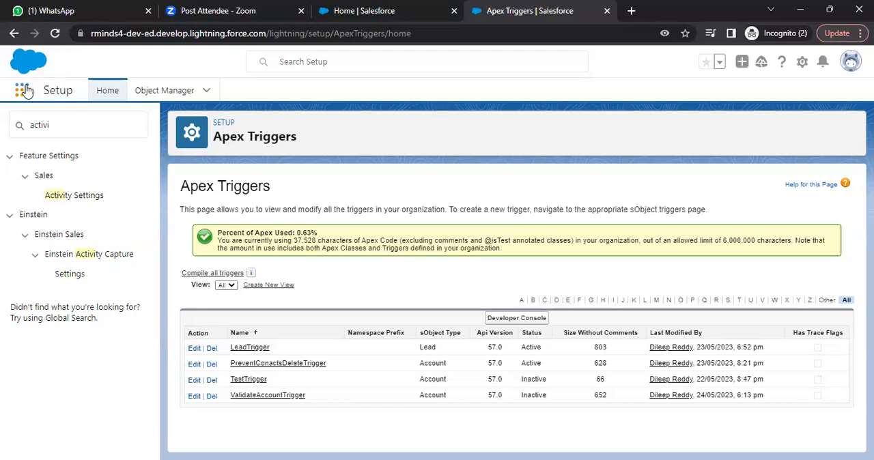
left_click(22, 95)
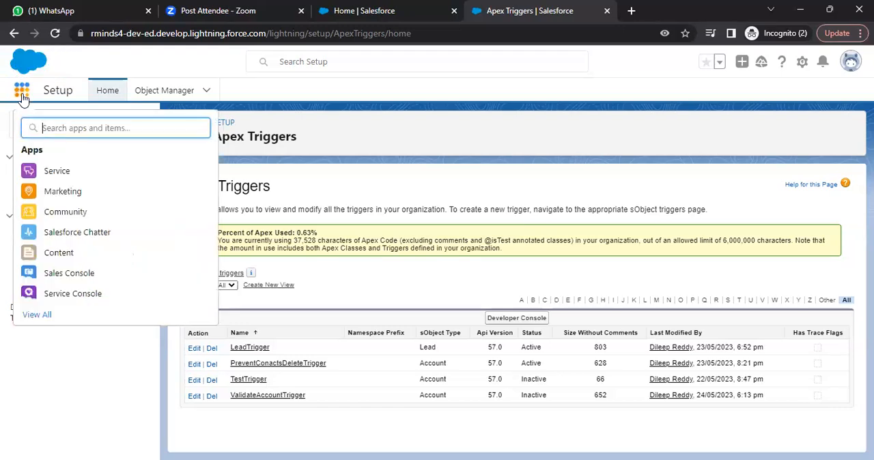
type("ac")
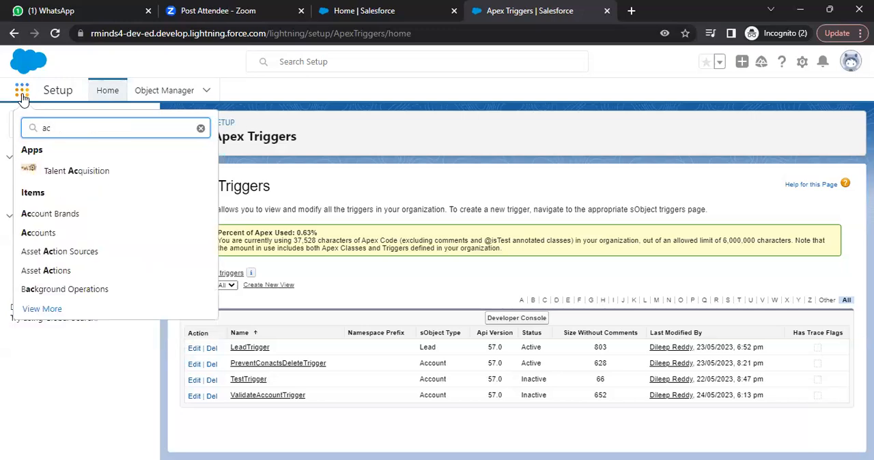
type("ti")
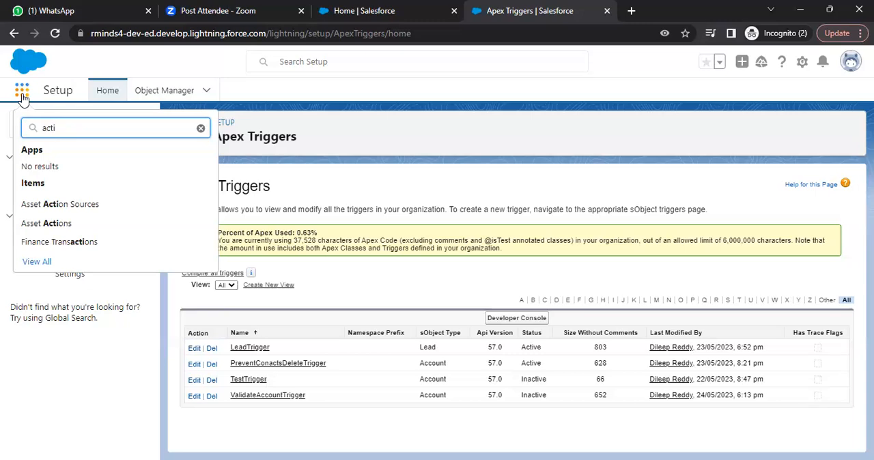
type("v")
type("i")
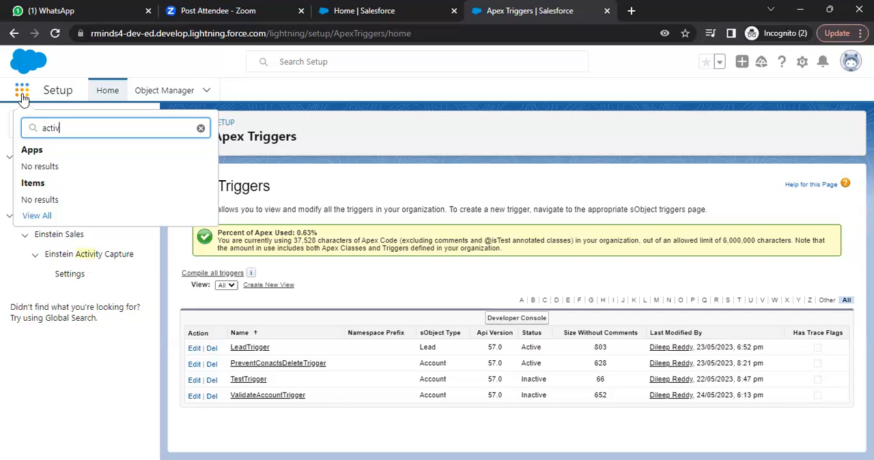
key("BackSpace")
key("BackSpace")
key("BackSpace")
key("BackSpace")
key("BackSpace")
key("BackSpace")
type("task")
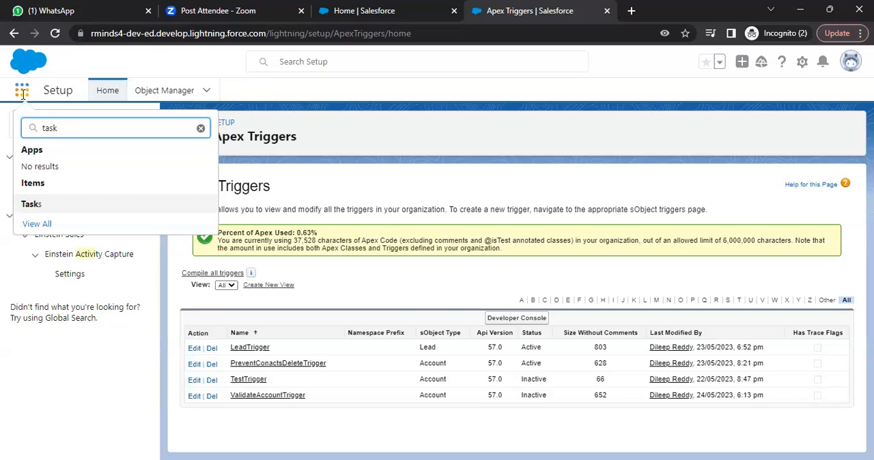
left_click(350, 190)
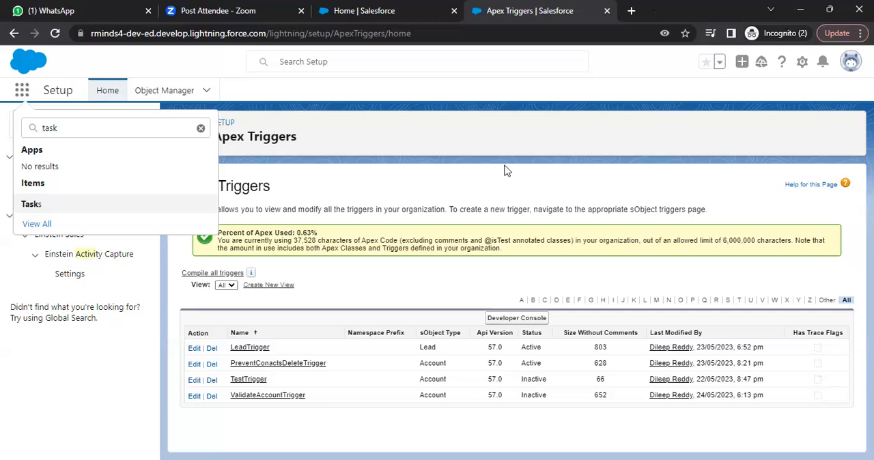
- Open the AccountSharingRulesDemo account record from the recently viewed accounts in Talent Acquisition
left_click(385, 13)
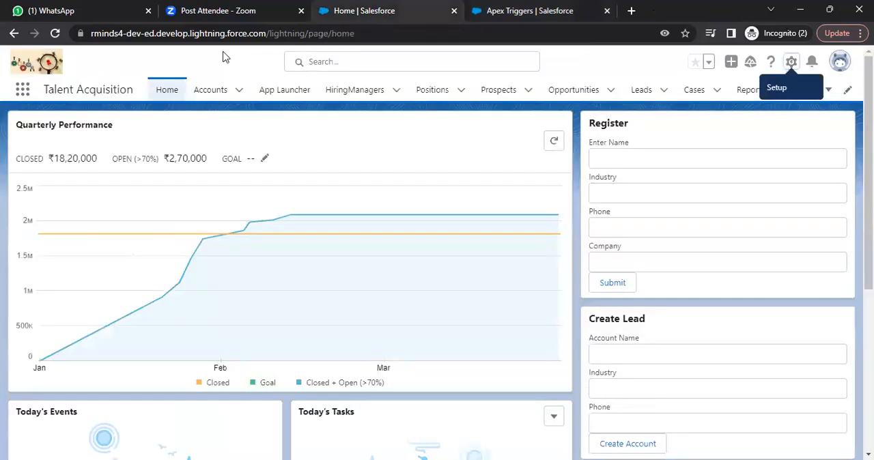
left_click(202, 93)
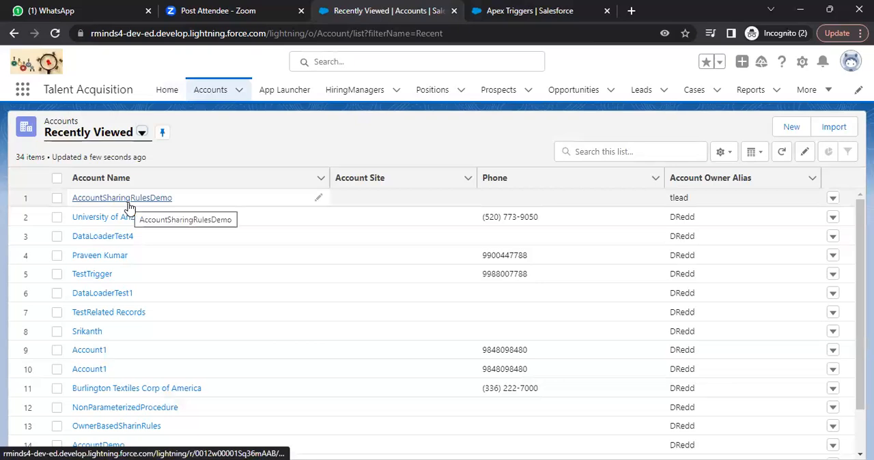
left_click(129, 205)
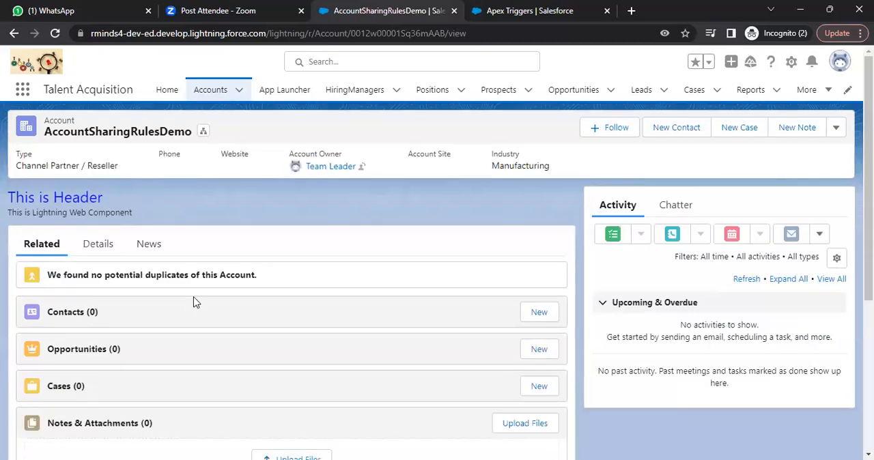
left_click(518, 49)
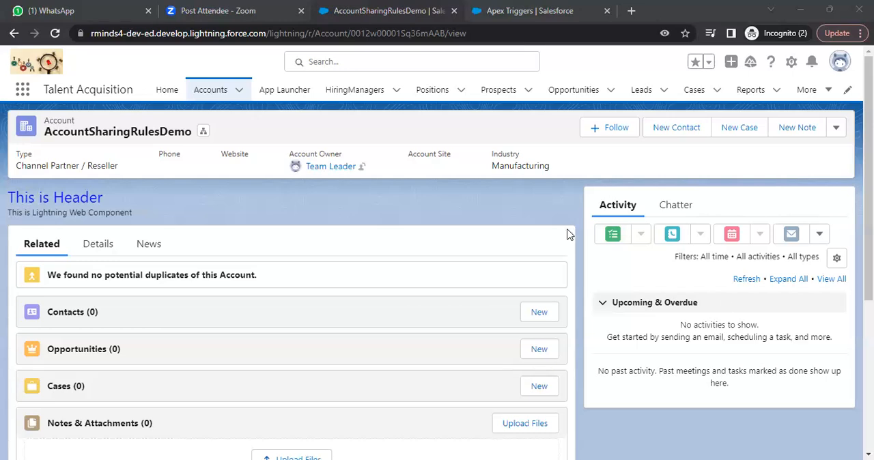
- View the account's Chatter and Activity sections, and open its new task form and close it without saving
left_click(679, 210)
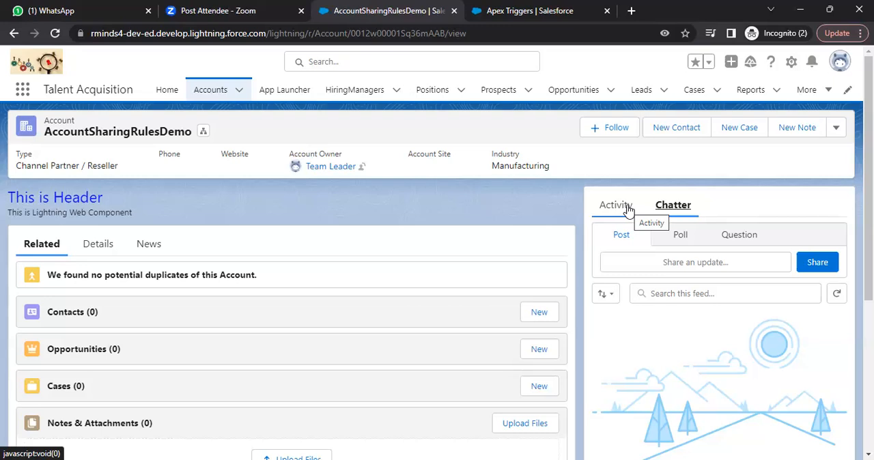
left_click(628, 210)
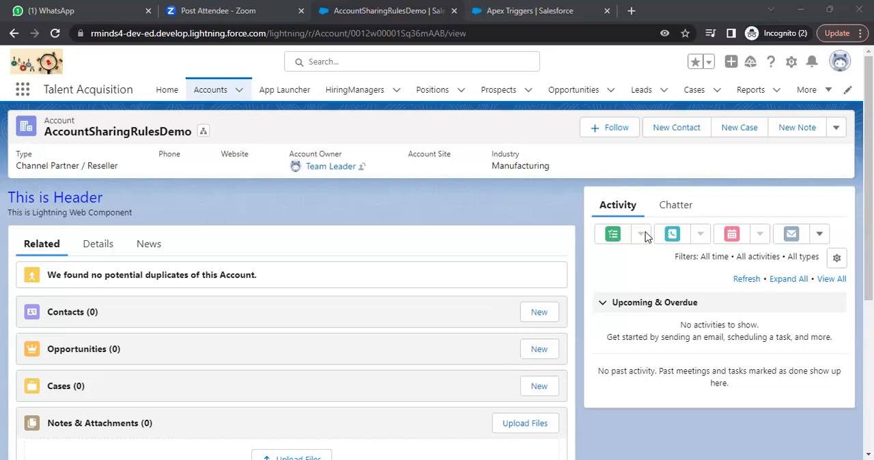
left_click(626, 239)
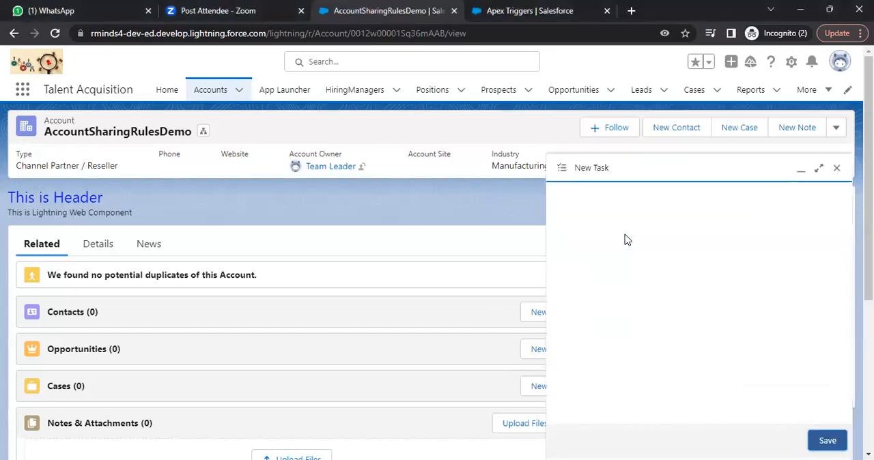
left_click(837, 168)
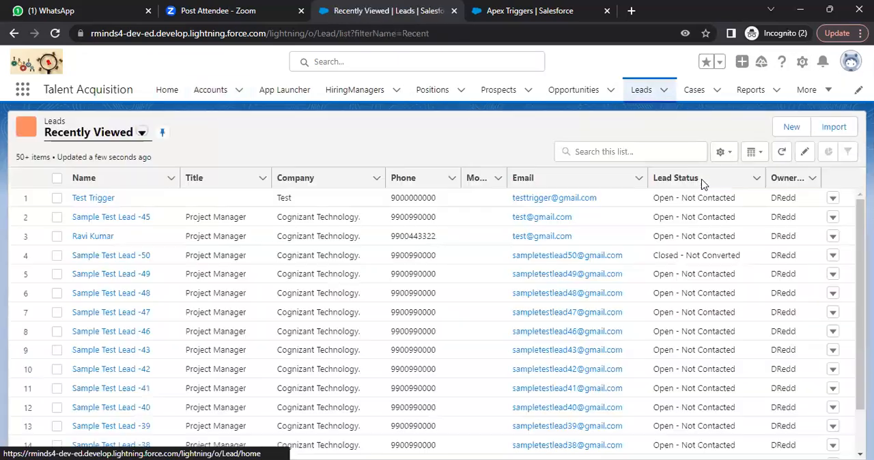
- Open the Test Trigger lead and examine its new task form from Related To through Status, closing it without saving
left_click(93, 198)
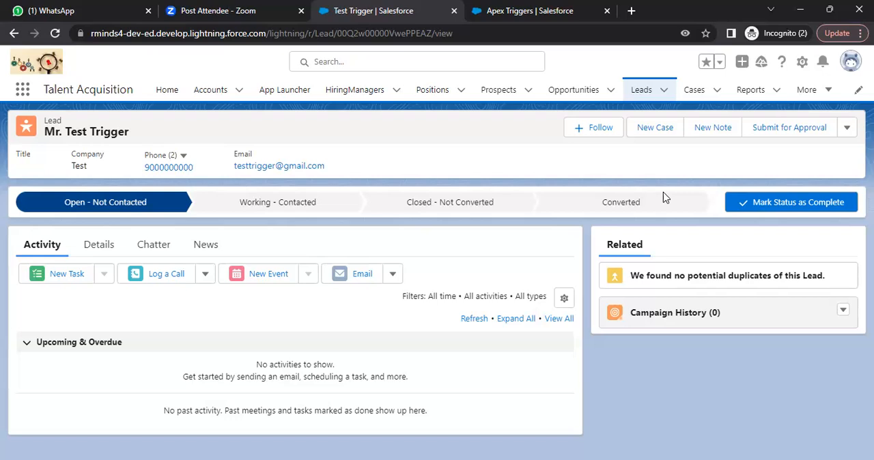
key("alt+Tab")
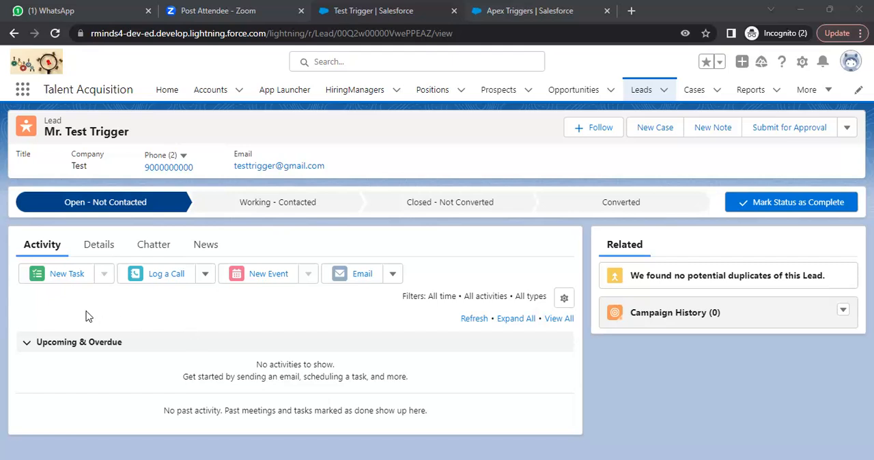
left_click(78, 277)
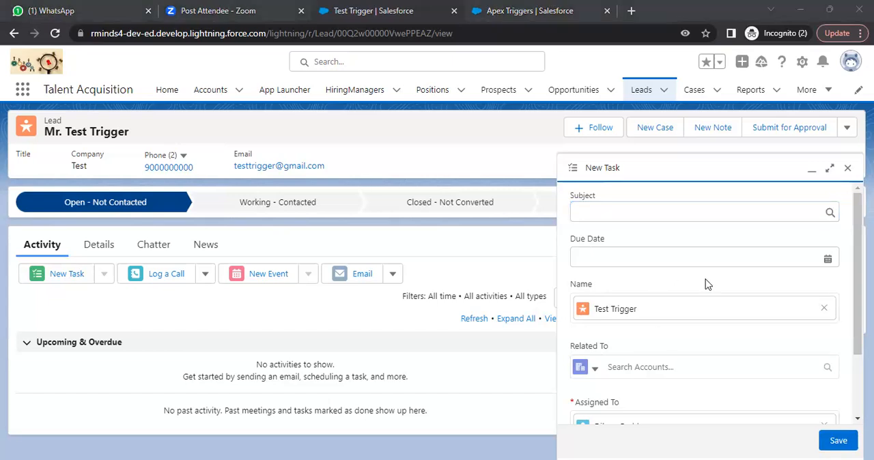
left_click(653, 366)
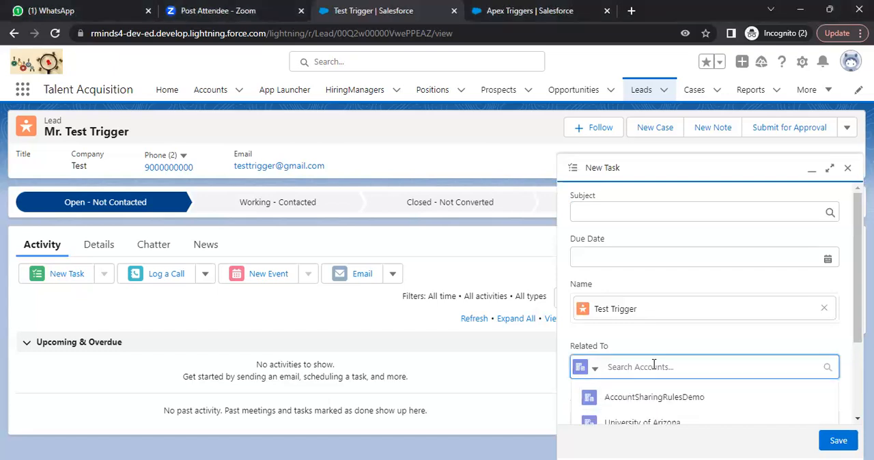
mouse_move(857, 266)
left_mouse_down()
mouse_move(858, 288)
mouse_move(857, 265)
left_mouse_up()
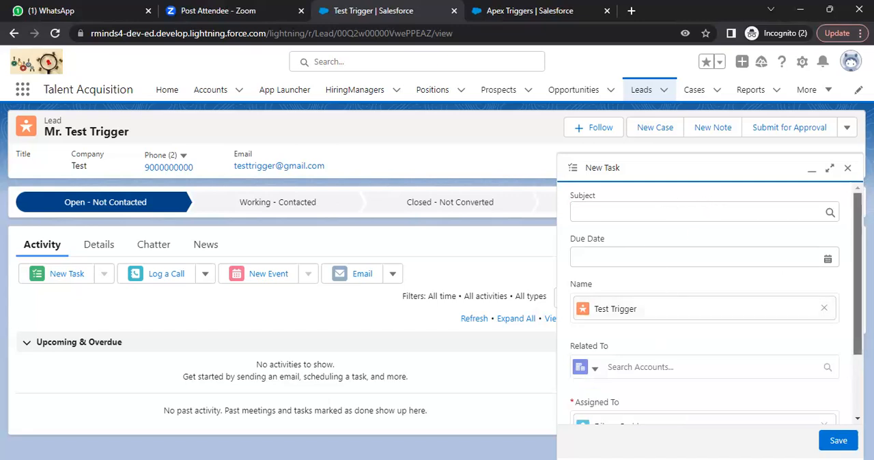
scroll(847, 307, "down", 2)
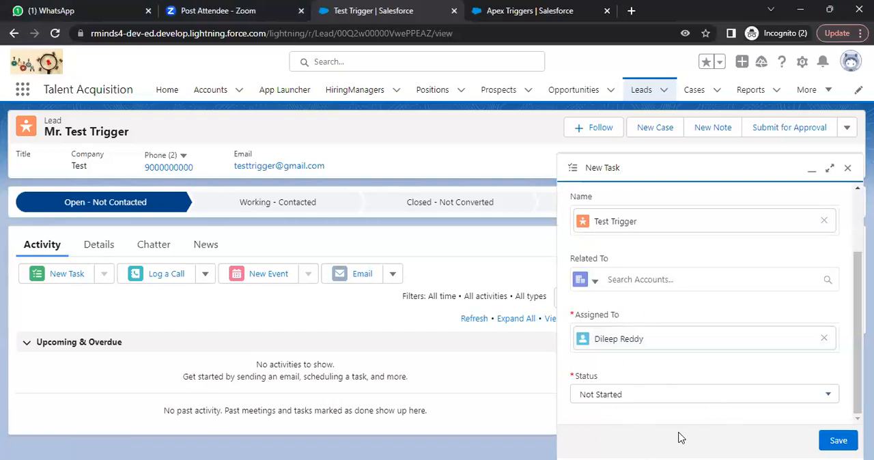
left_click(847, 169)
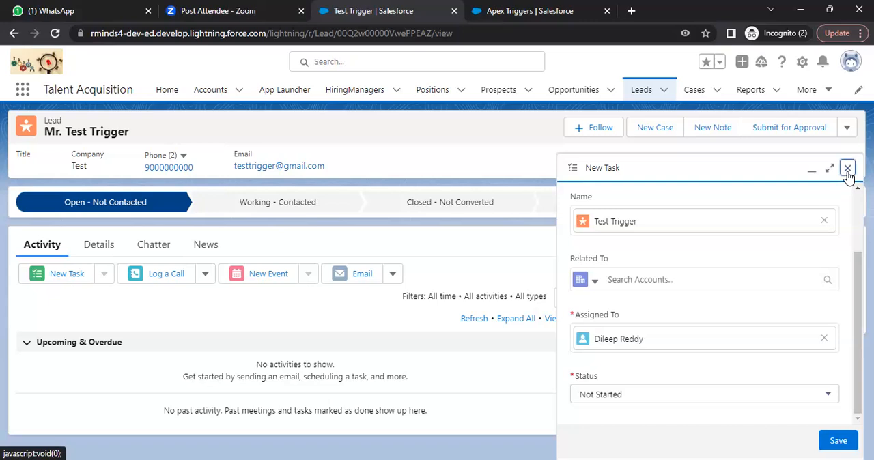
- View the new event form for the Test Trigger lead and close it without saving
left_click(236, 276)
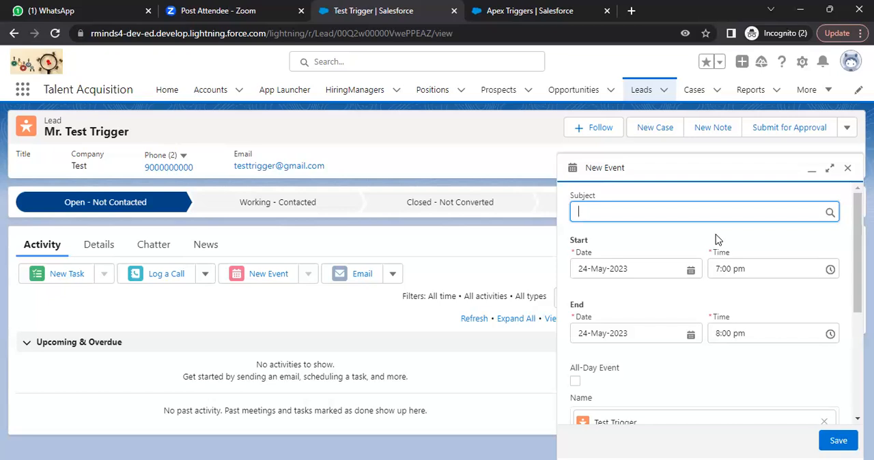
left_click(851, 174)
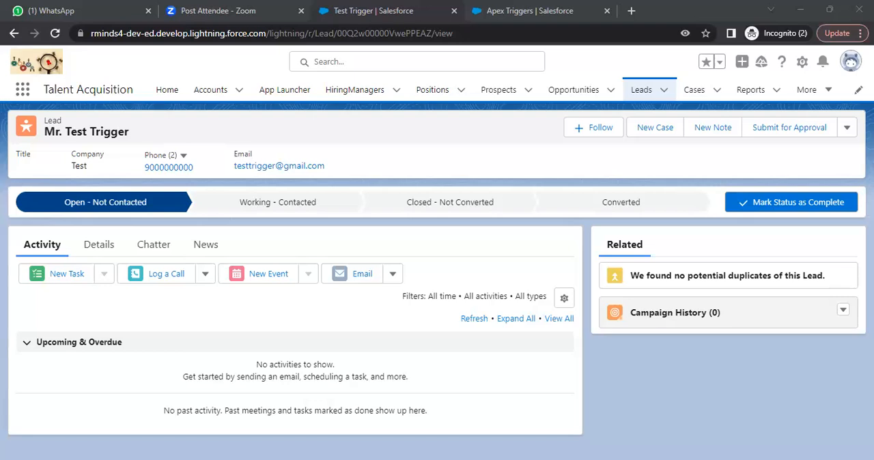
left_click(259, 274)
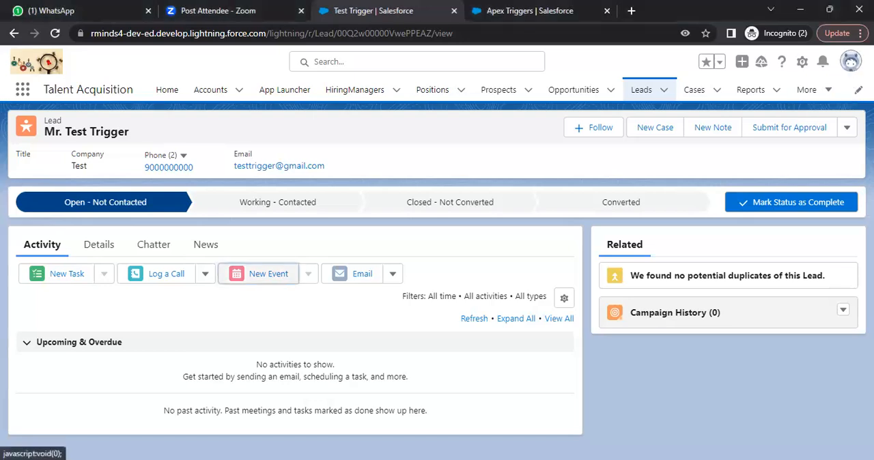
- Open Setup, find the Flows page by searching for "flows", and look through the All Flows list
left_click(803, 62)
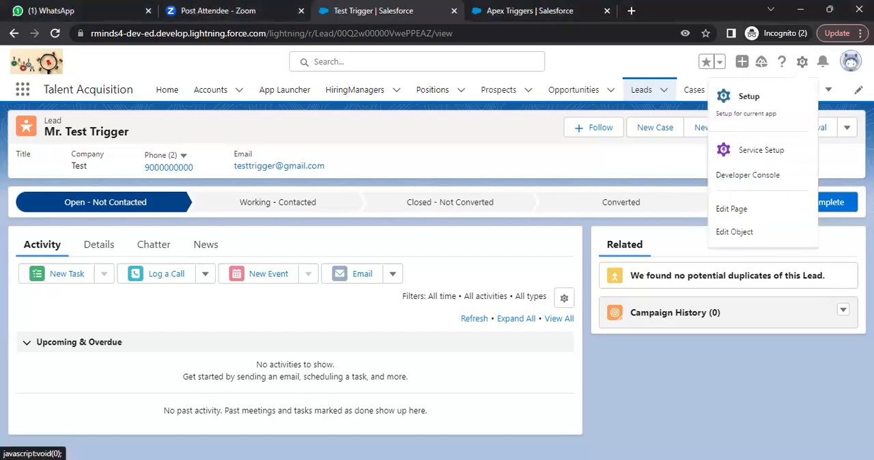
left_click(749, 96)
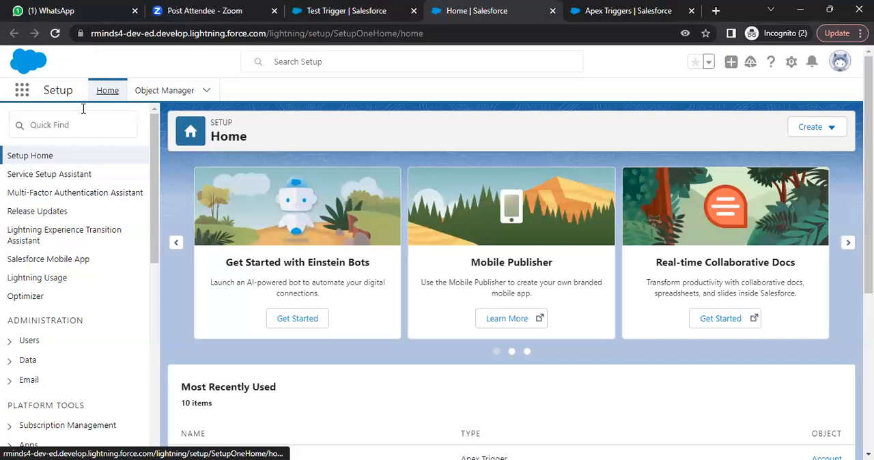
left_click(73, 118)
type("flows")
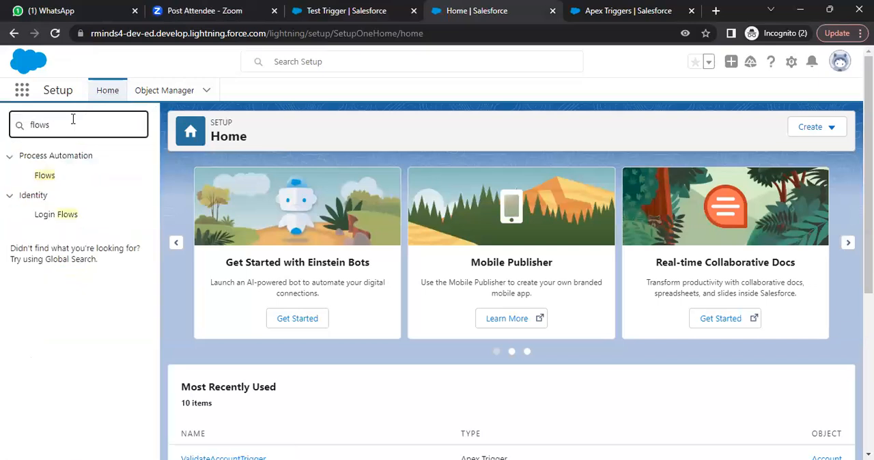
left_click(46, 176)
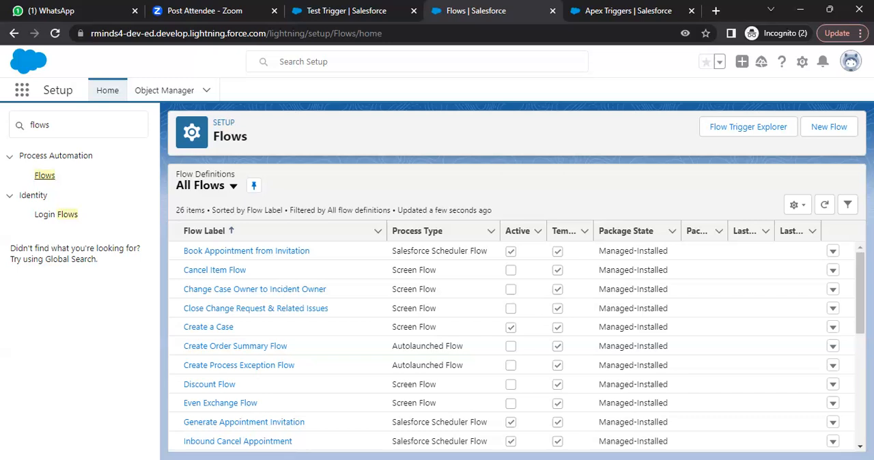
scroll(517, 346, "down", 5)
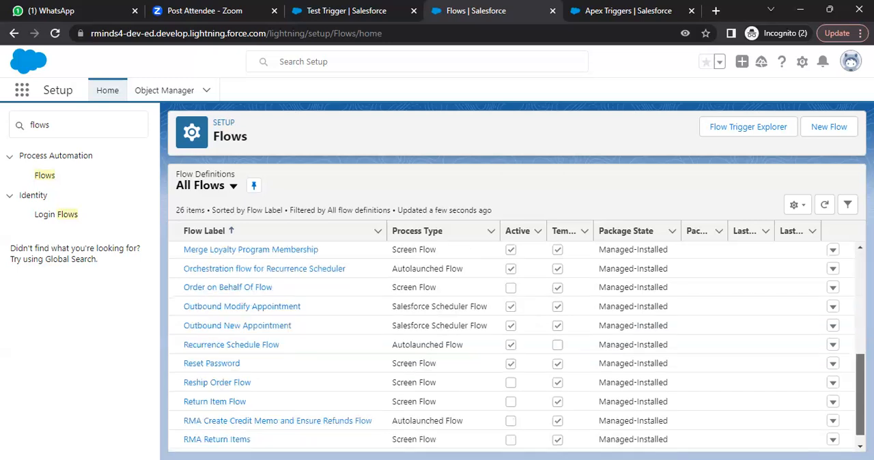
scroll(517, 347, "up", 5)
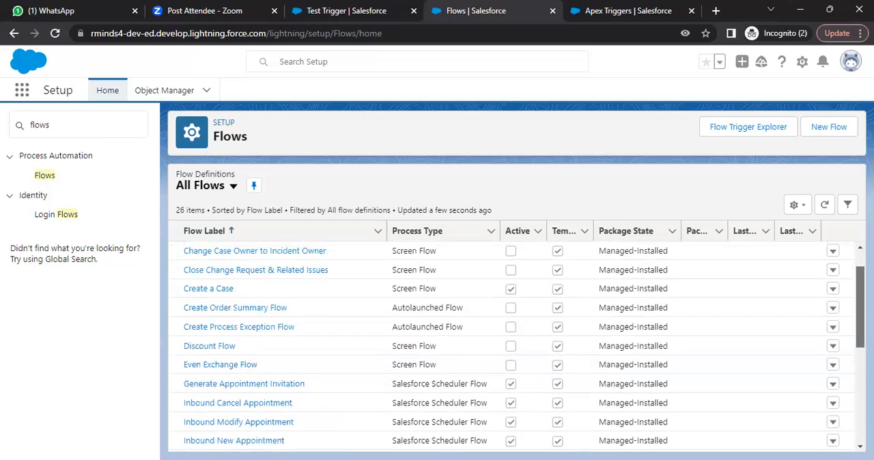
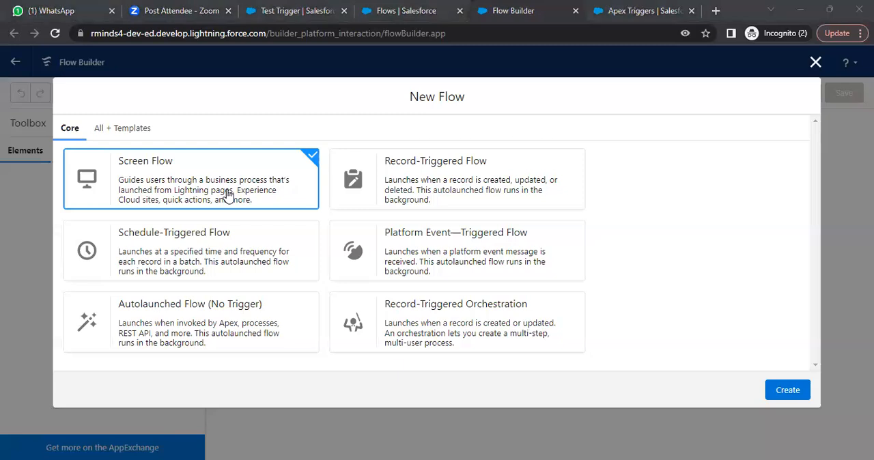
- Leave the New Flow window, switch to the Lightning Flows notes in Notepad, and read through to the steps for creating a flow
key("F5")
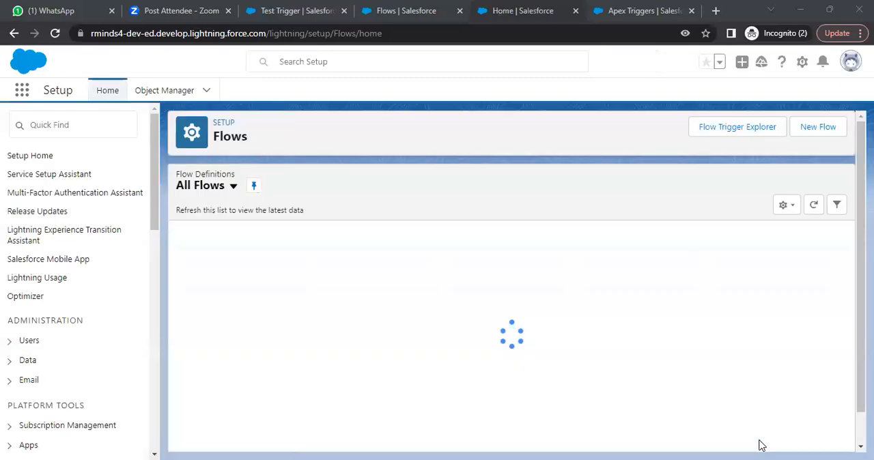
key("alt+Tab")
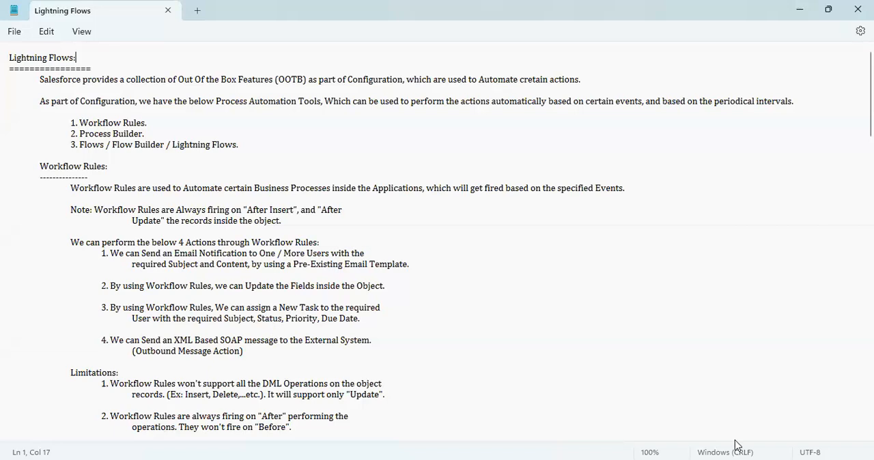
left_click(402, 310)
key("Down")
key("Down")
key("Down")
key("Down")
key("Down")
key("Down")
key("Down")
key("Down")
key("Down")
key("Down")
key("Down")
key("Down")
key("Down")
key("Down")
key("Down")
key("Down")
key("Down")
key("Down")
key("Down")
key("Down")
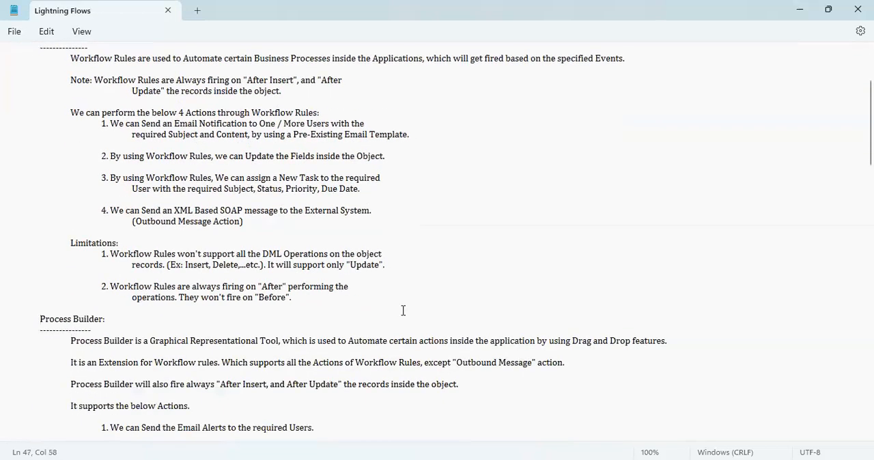
key("Down")
key("Down")
key("Down")
key("Down")
key("Down")
key("Down")
key("Down")
key("Down")
key("Down")
key("Down")
key("Down")
key("Down")
key("Down")
key("Down")
key("Down")
key("Down")
key("Down")
key("Down")
key("Down")
key("Down")
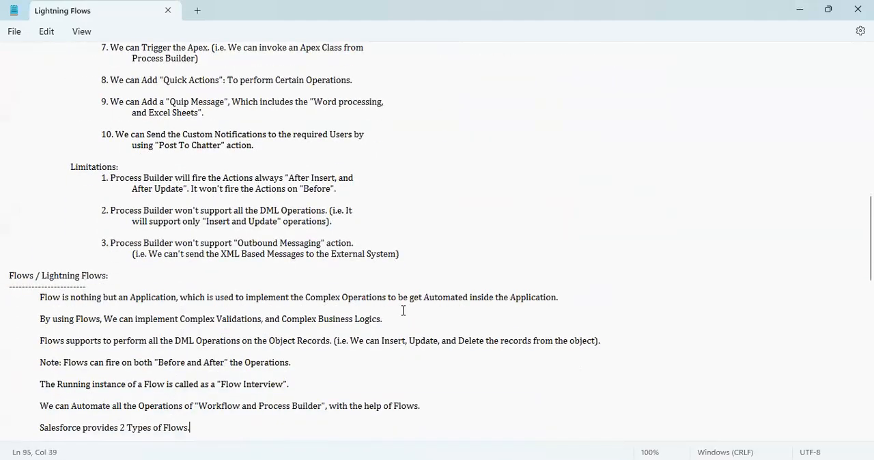
key("Down")
key("Down")
key("Down")
key("Down")
key("Down")
key("Down")
key("Down")
key("Down")
key("Down")
key("Down")
key("Down")
key("Down")
key("Down")
key("Down")
key("Down")
key("Down")
key("Down")
key("Down")
key("Down")
key("Down")
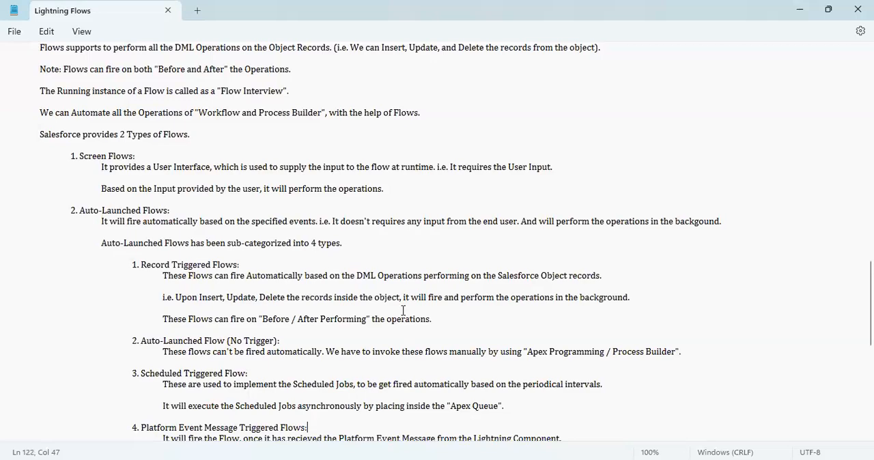
key("Down")
key("Down")
key("Down")
key("Down")
key("Down")
key("Down")
key("Down")
key("Down")
key("Down")
key("Down")
key("Down")
key("Down")
key("Down")
key("Down")
key("Down")
key("Down")
key("Down")
key("Down")
key("Down")
key("Down")
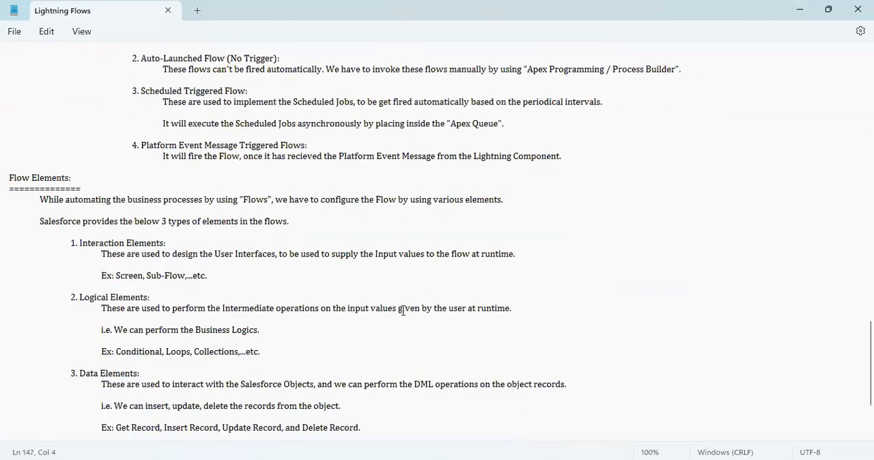
key("Down")
key("Down")
key("Down")
key("Down")
key("Down")
key("Down")
key("Down")
key("Down")
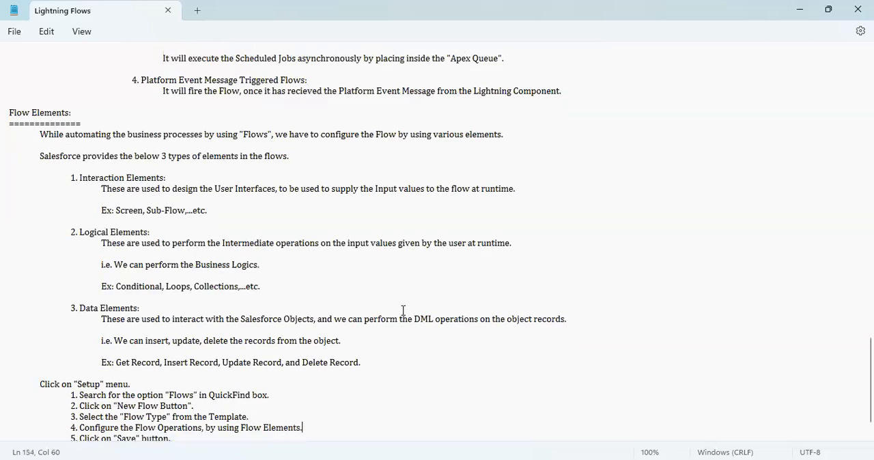
key("Down")
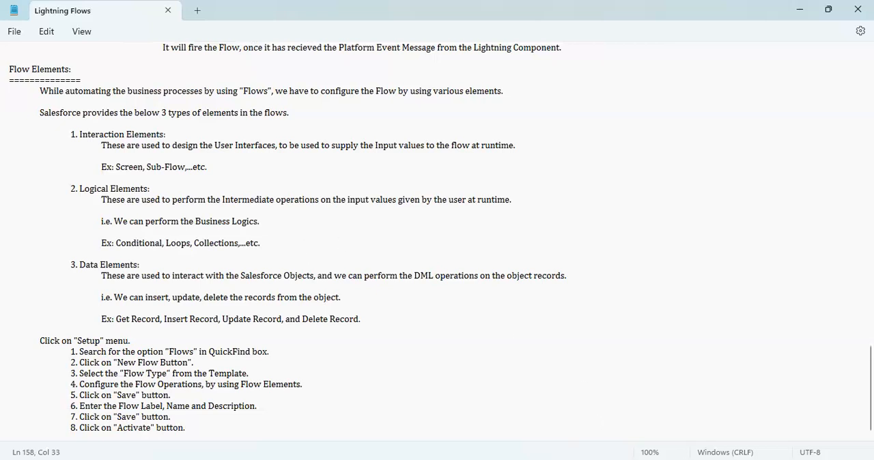
- Return to Salesforce in Chrome, dismiss the App Launcher search on the Apex Triggers page, and open Setup in a new tab
key("alt+Tab")
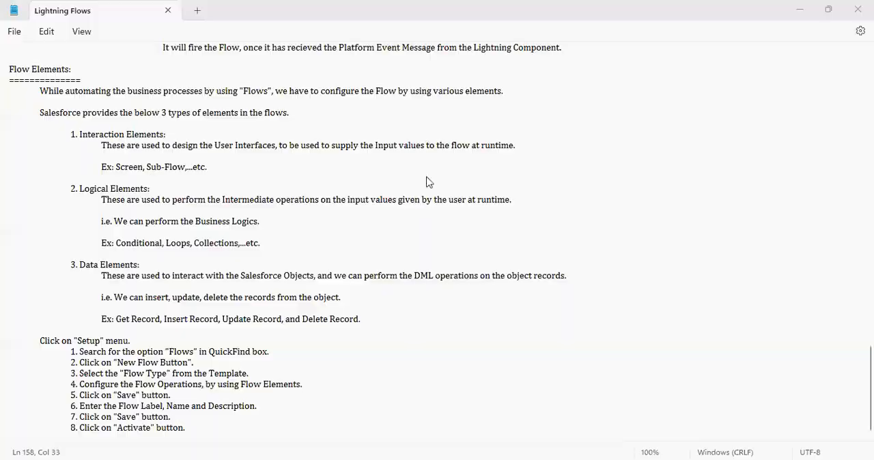
key("alt+Tab")
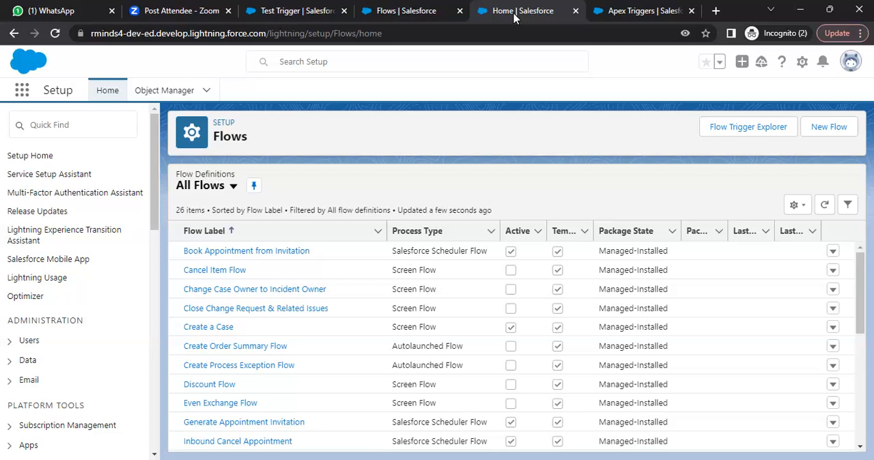
left_click(410, 8)
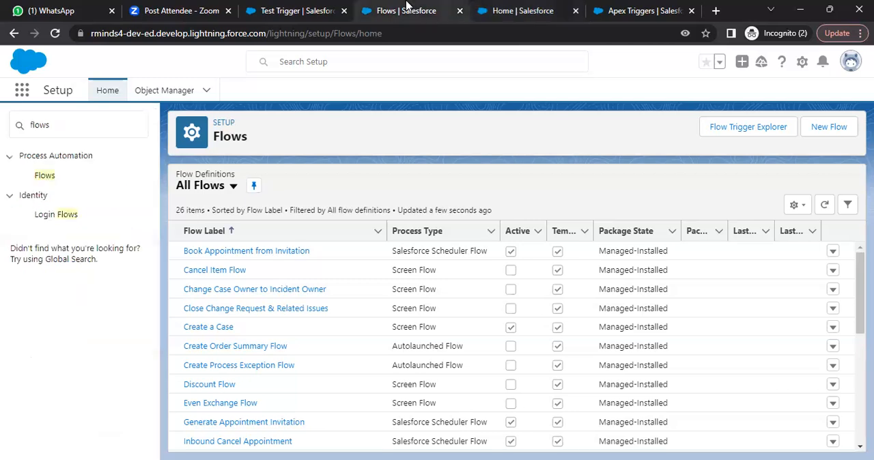
left_click(647, 11)
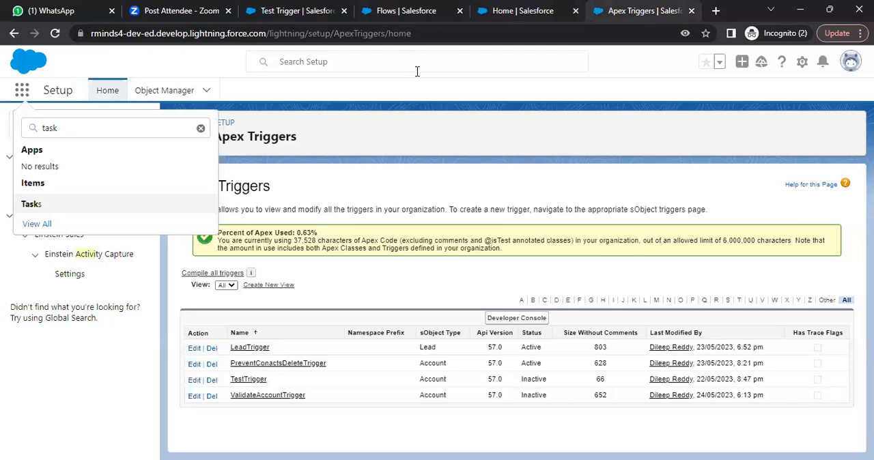
left_click(636, 60)
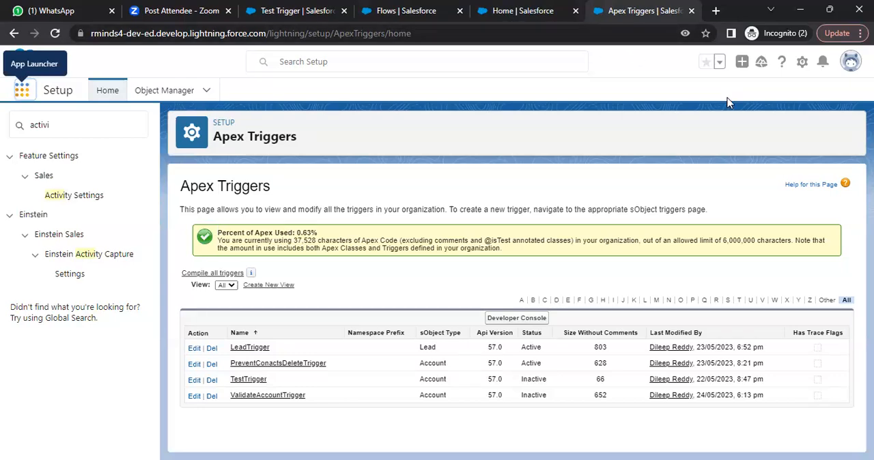
left_click(803, 62)
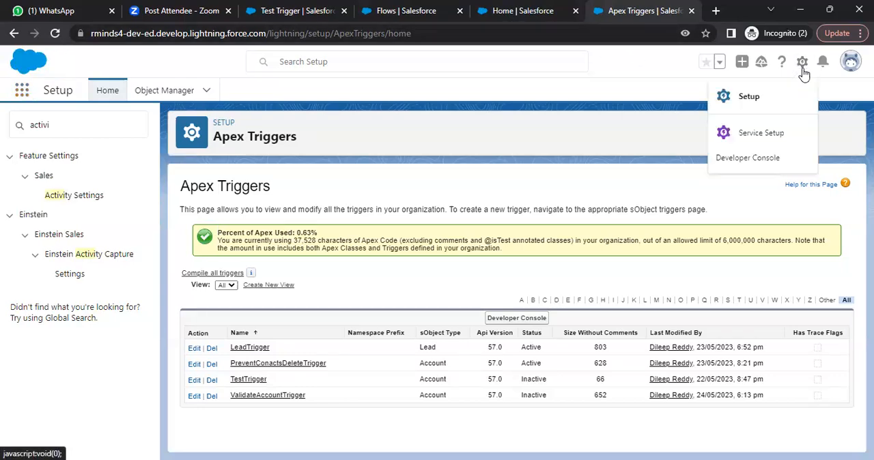
left_click(764, 95)
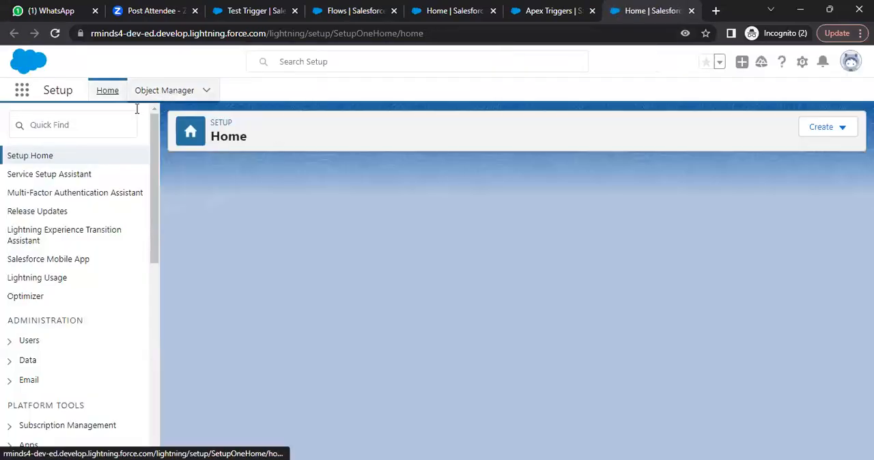
- Search Setup for "Flows" and open the Flows page under Process Automation
left_click(112, 125)
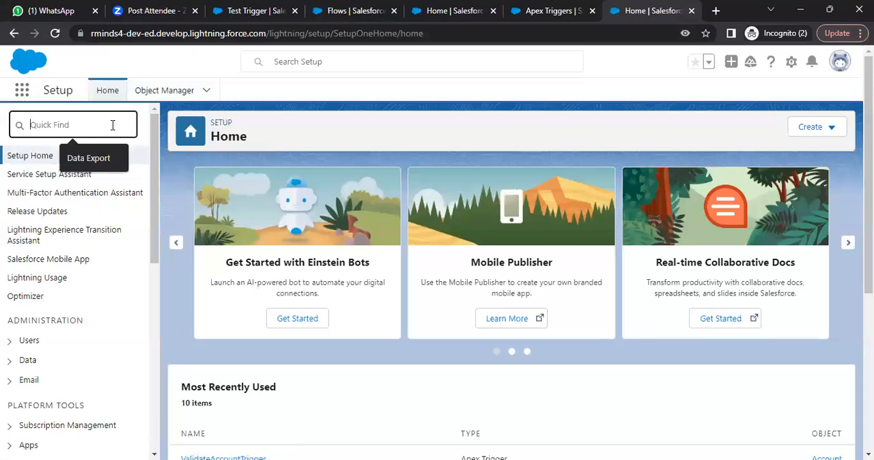
type("Flows")
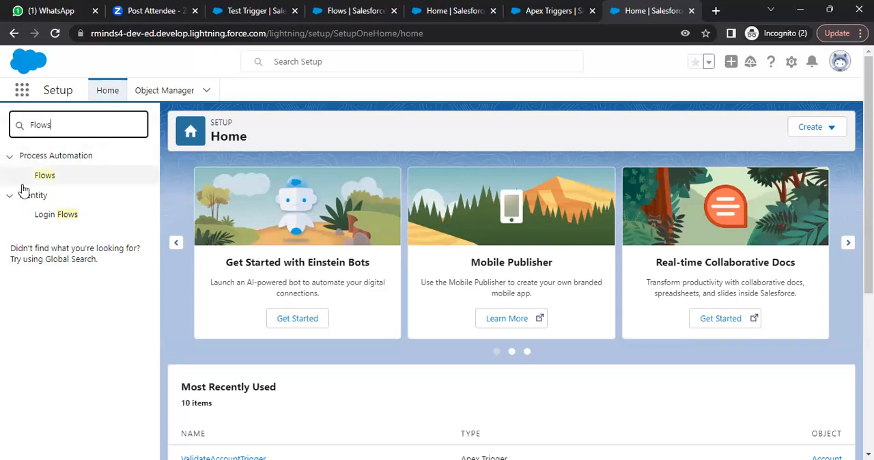
left_click(43, 178)
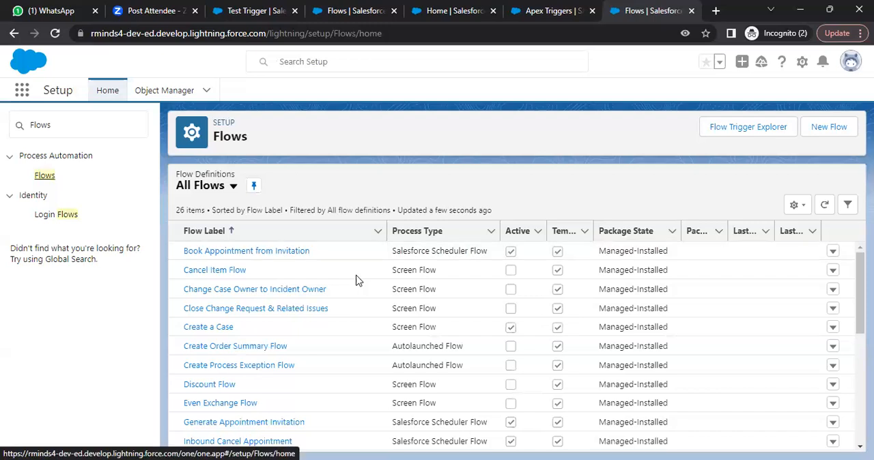
- Search Setup for "workfl" and open the Workflow Rules page
double_click(61, 123)
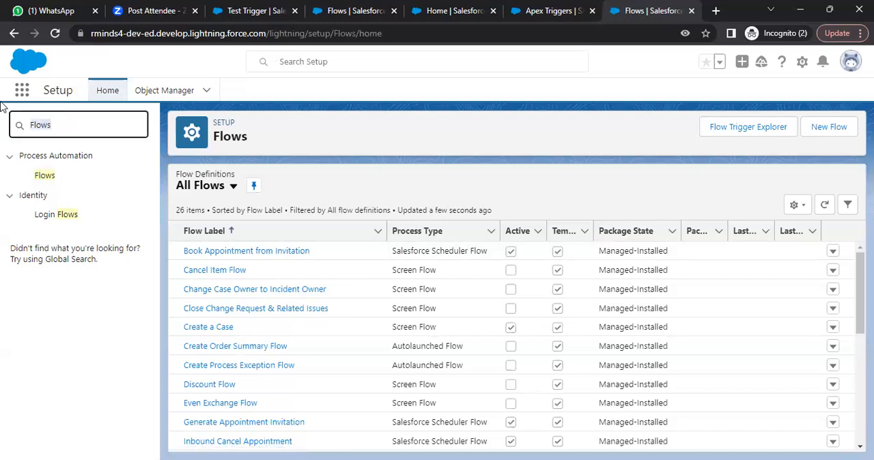
key("BackSpace")
type("workfl")
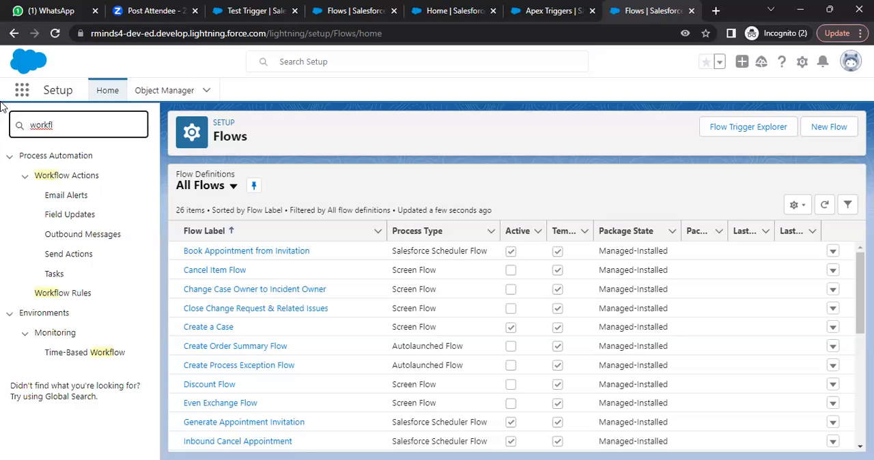
left_click(61, 182)
left_click(62, 181)
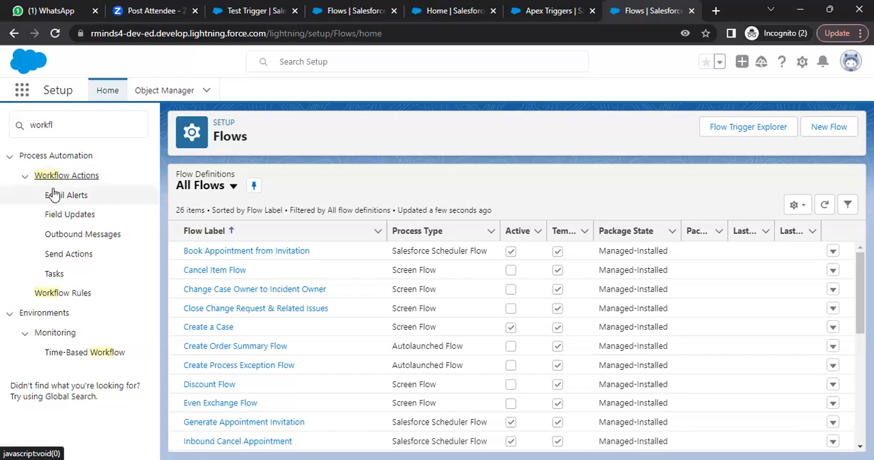
left_click(63, 293)
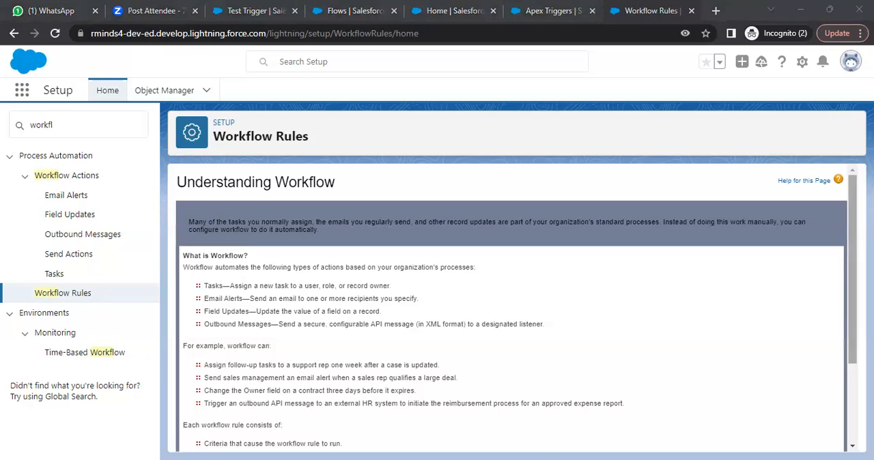
- Read the Understanding Workflow introduction, continue to All Workflow Rules, and start a new rule
scroll(511, 308, "down", 3)
scroll(511, 307, "up", 3)
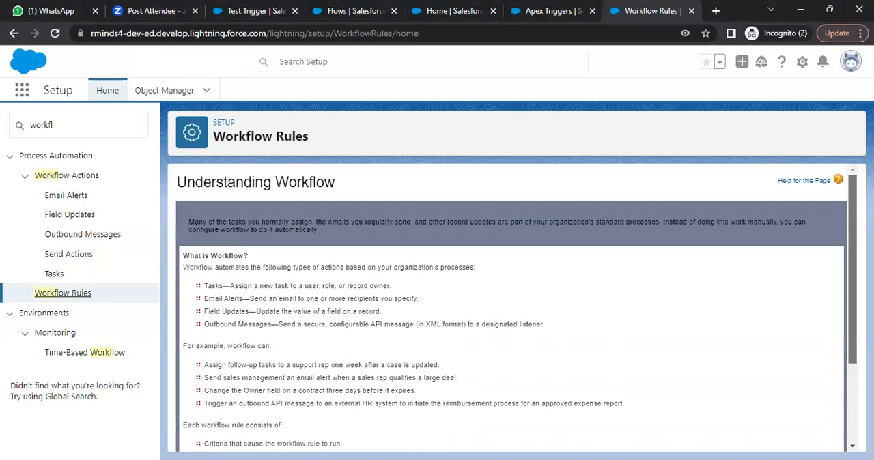
scroll(515, 331, "down", 3)
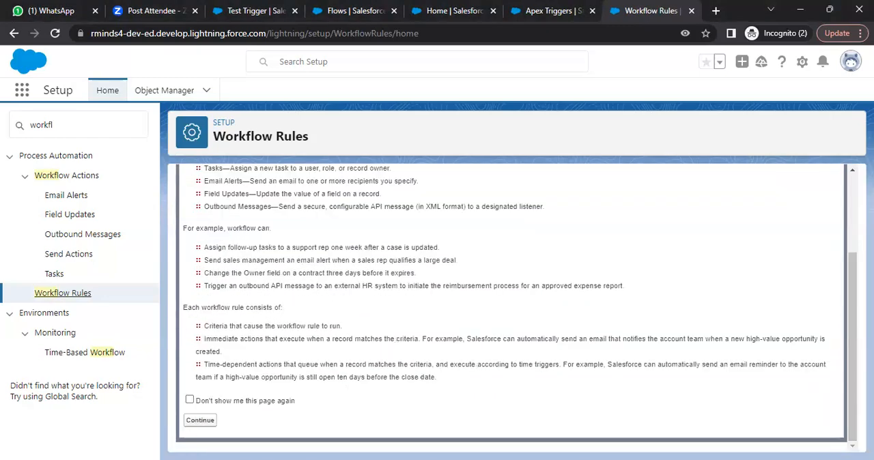
left_click(200, 421)
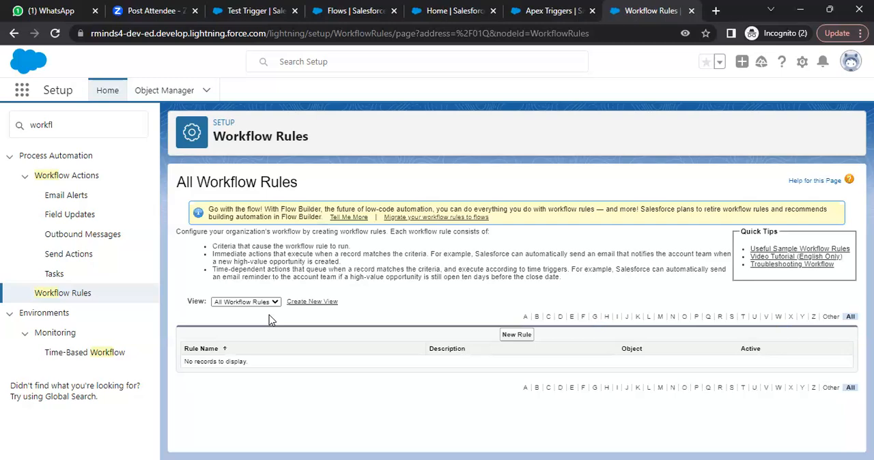
left_click(526, 338)
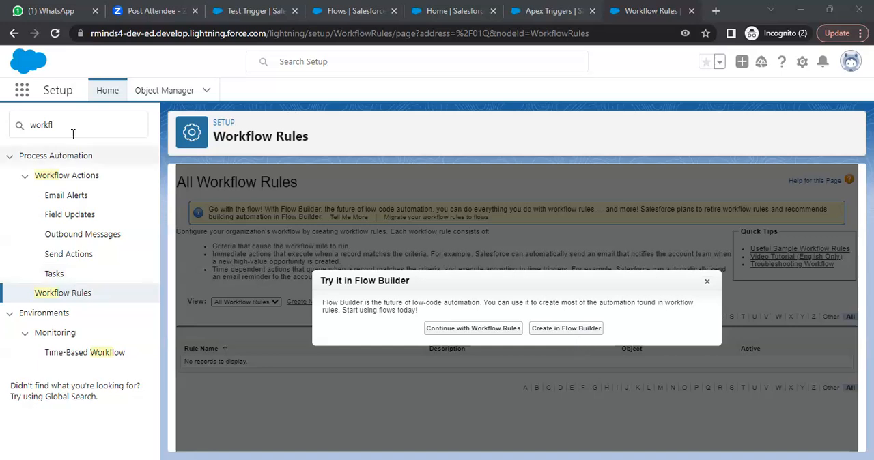
- Search Setup for "process buil", open Process Builder, and examine its Try Flow Builder dialog
left_click_drag(55, 125, 1, 112)
key("BackSpace")
type("p")
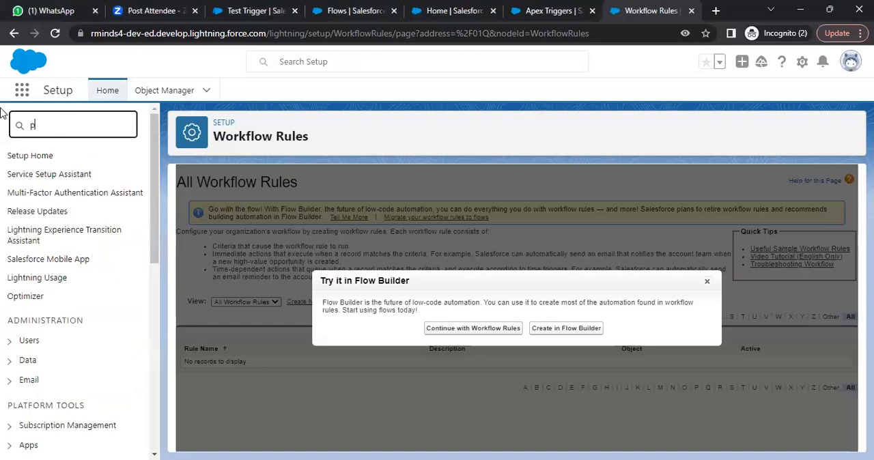
type("rocess")
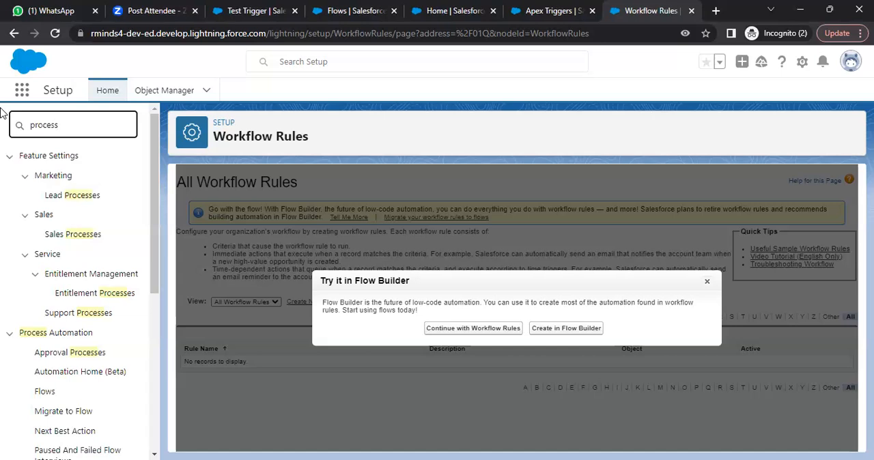
type(" buil")
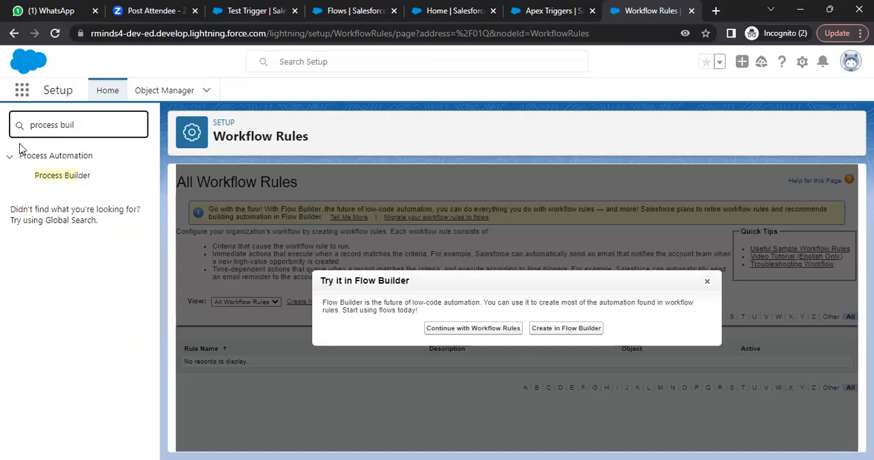
left_click(50, 175)
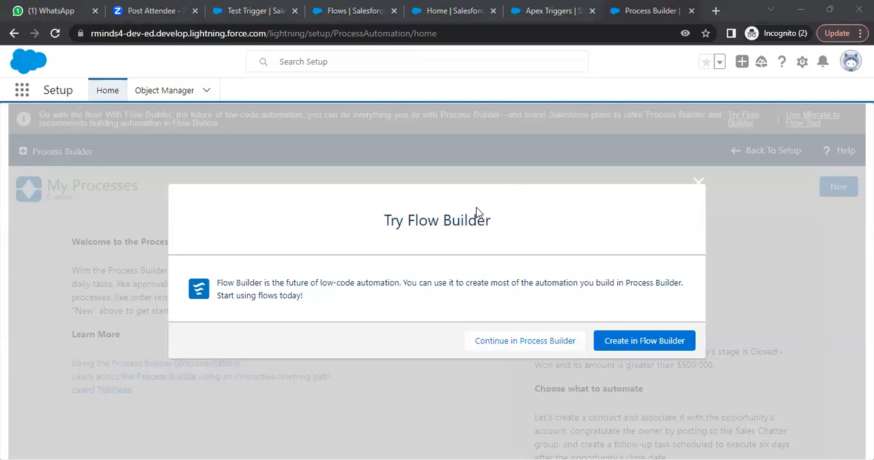
left_click(361, 218)
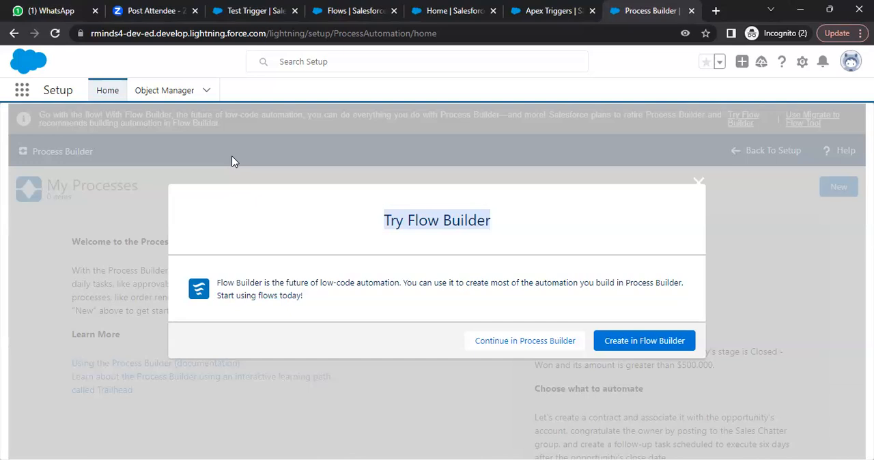
- Return to the Apex Triggers setup page, search Setup for "flows", and open the Flows page under Process Automation
left_click(543, 10)
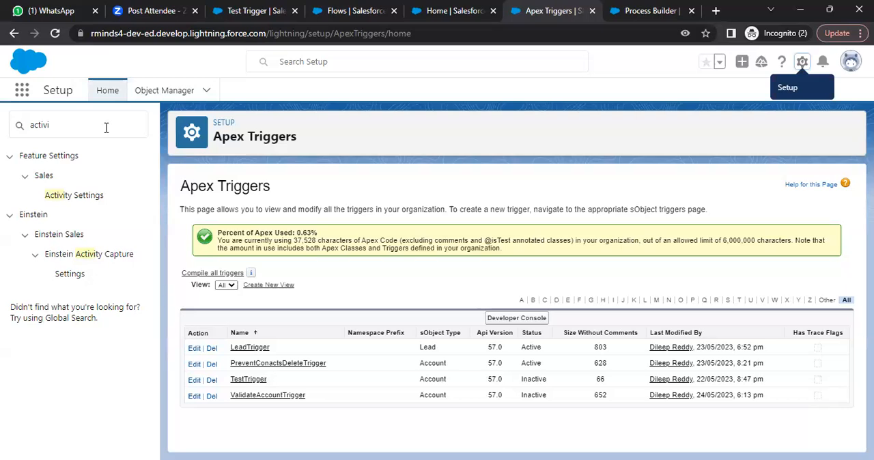
left_click_drag(105, 127, 23, 116)
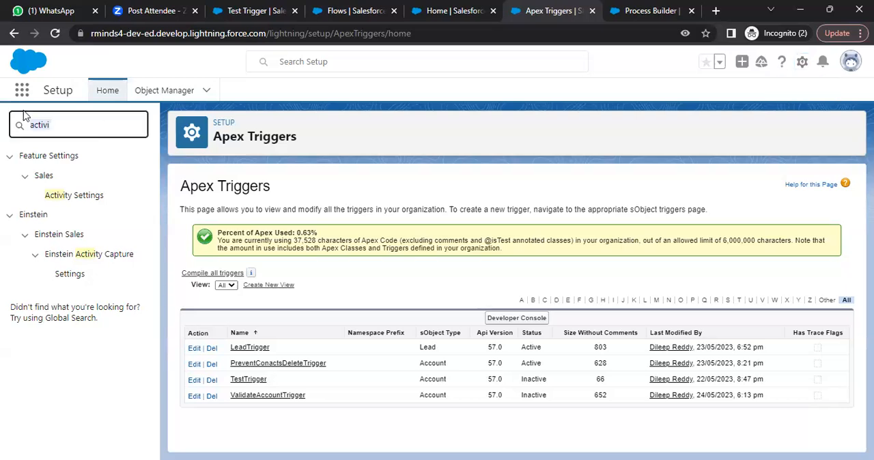
key("BackSpace")
type("floe")
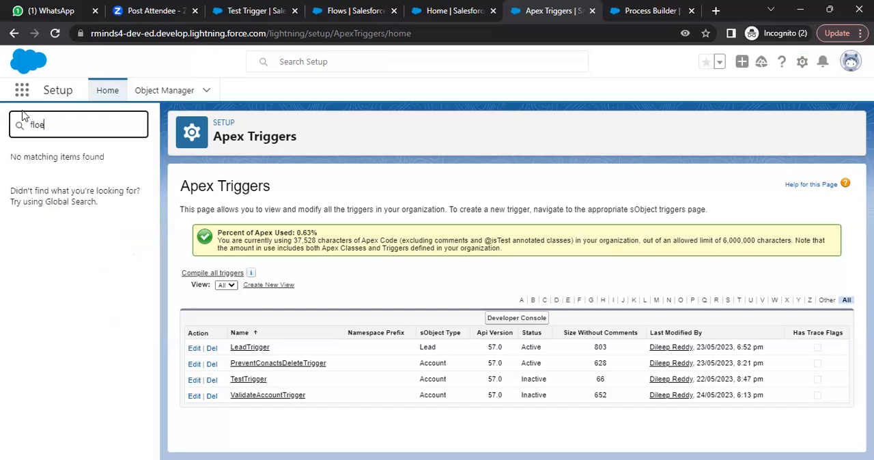
key("BackSpace")
type("ws")
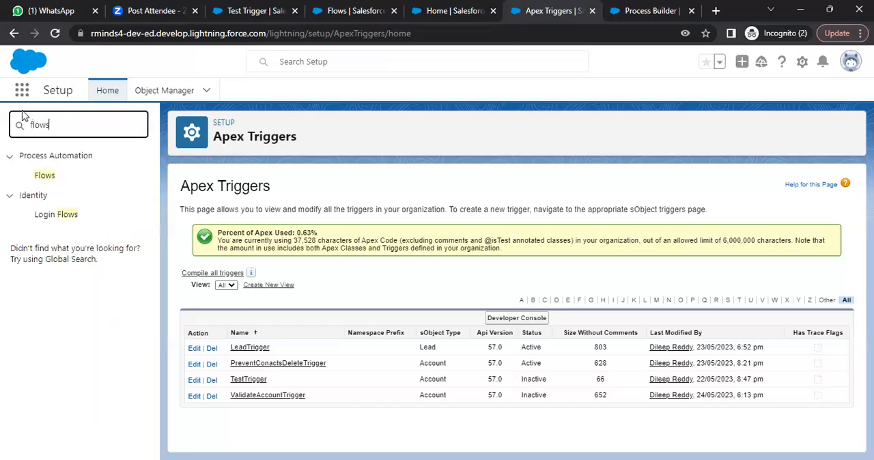
left_click(47, 176)
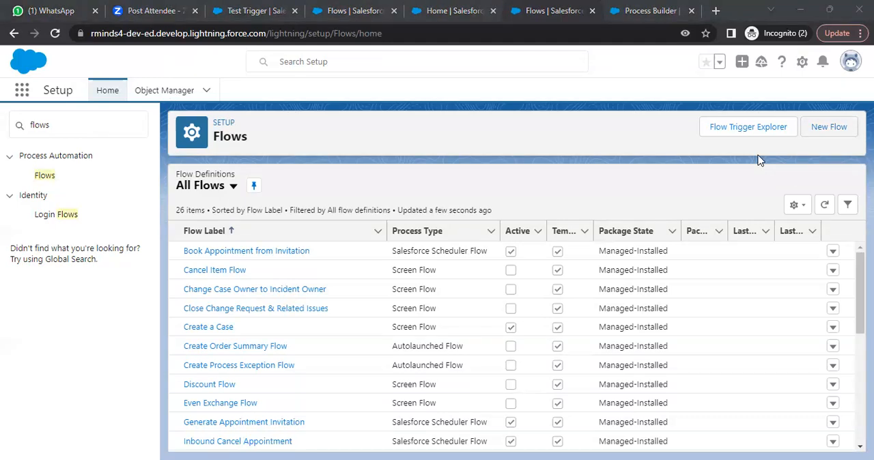
- Create a new Screen Flow and change its canvas layout to Free-Form
left_click(829, 127)
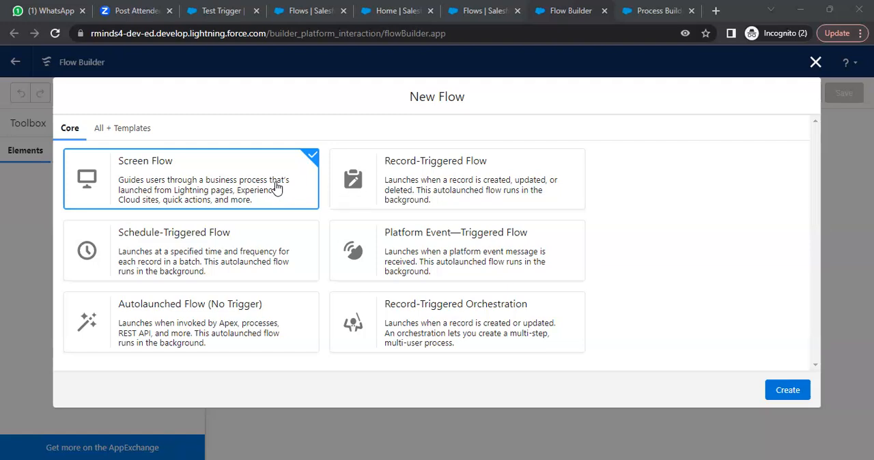
left_click(795, 399)
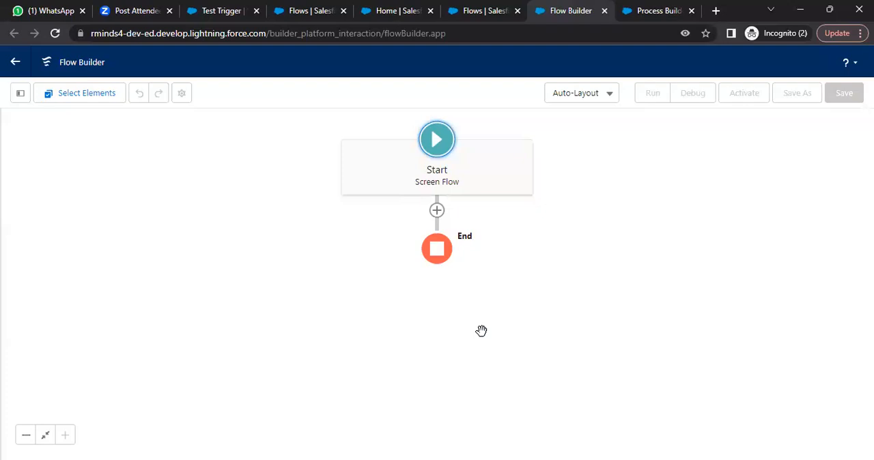
left_click(99, 102)
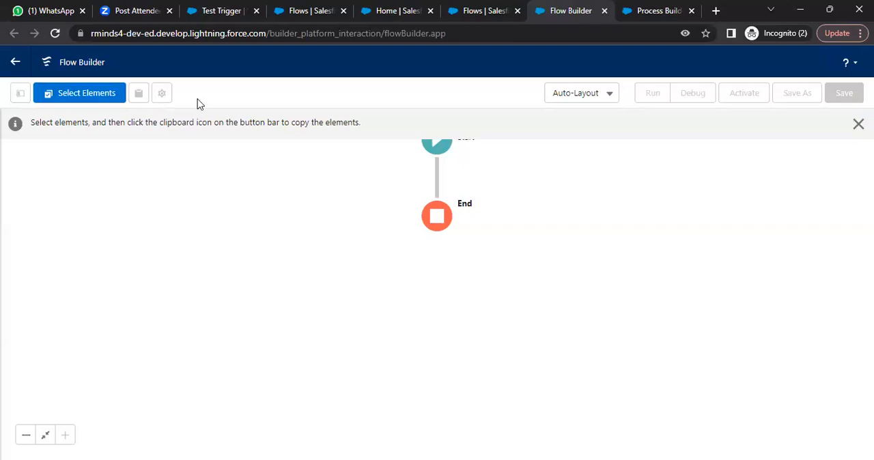
left_click(582, 92)
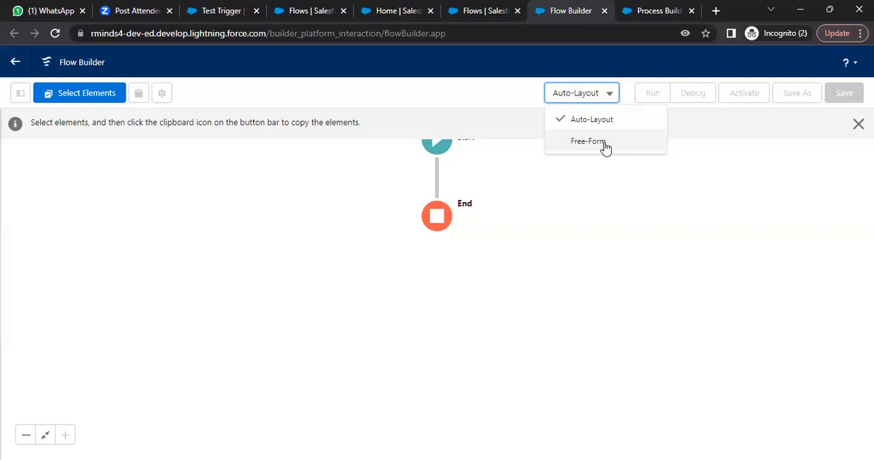
left_click(588, 141)
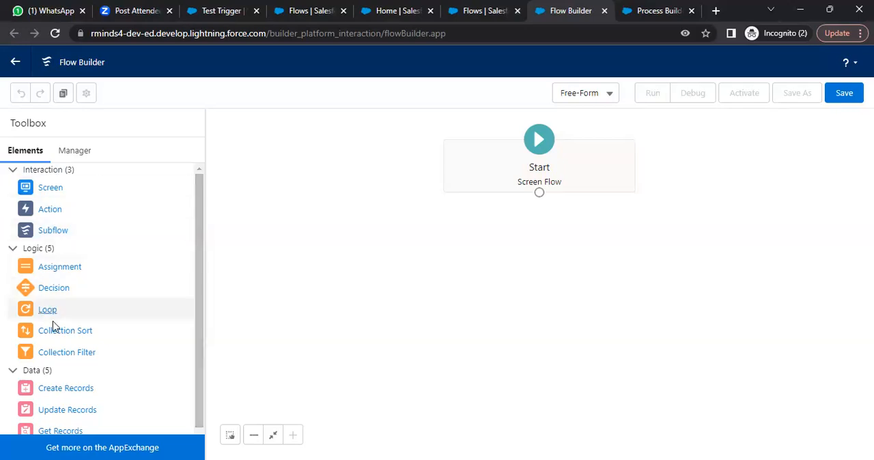
- Examine the Toolbox's Manager view and its Interaction, Logic and Data elements
left_click(77, 152)
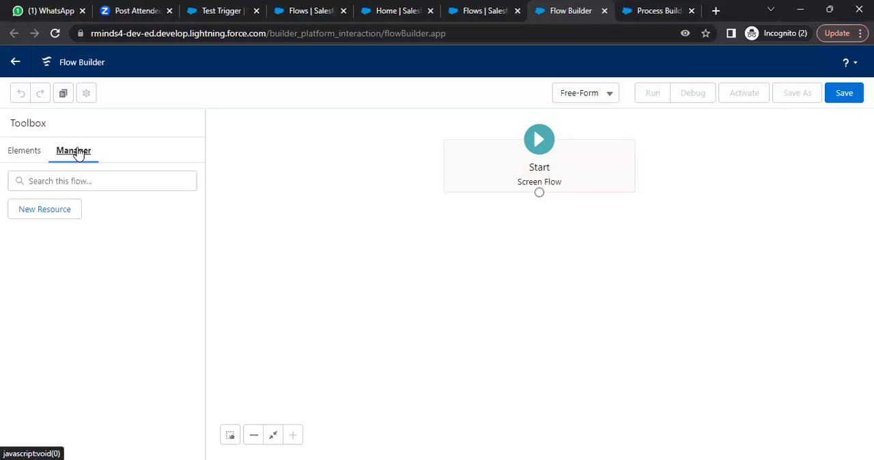
left_click(28, 151)
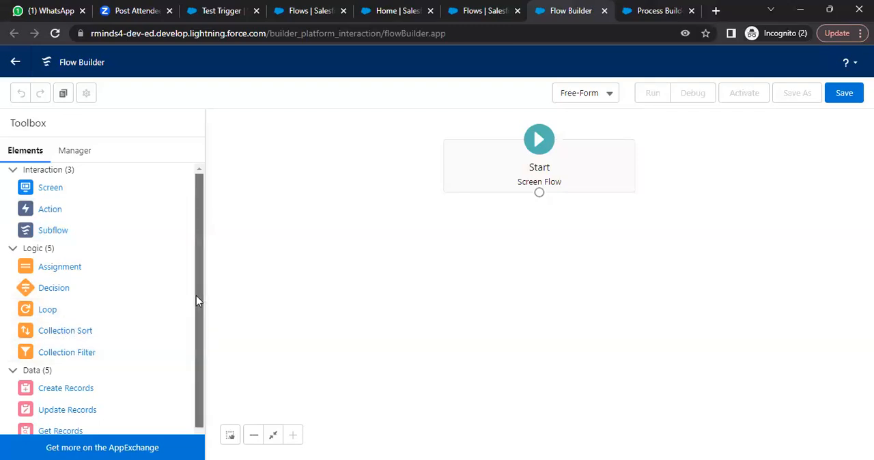
scroll(200, 329, "down", 1)
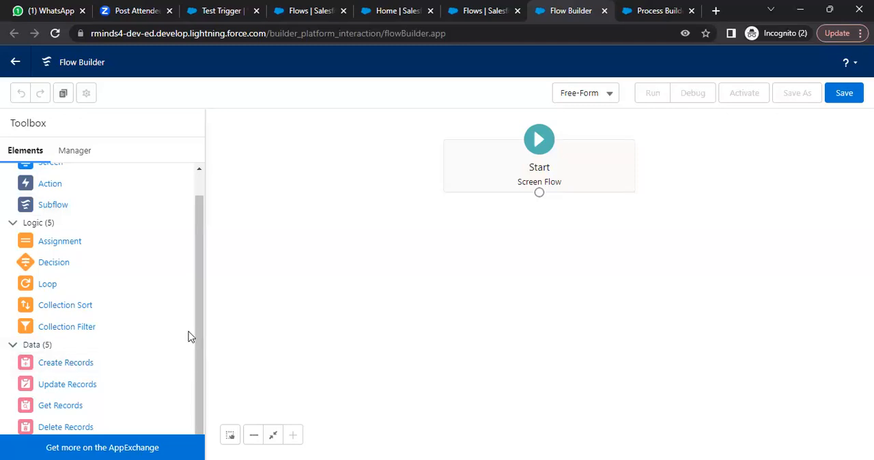
scroll(210, 244, "up", 2)
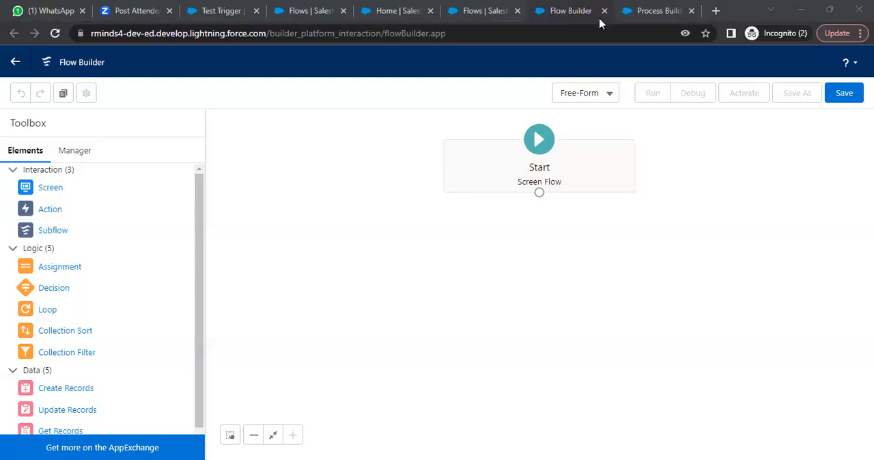
- Add a Screen element to the flow canvas below the Start element
left_click(54, 190)
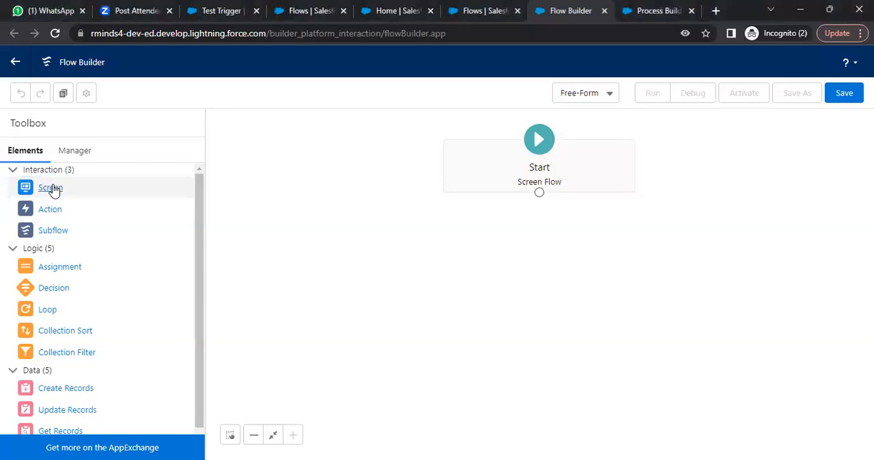
left_click_drag(501, 260, 499, 256)
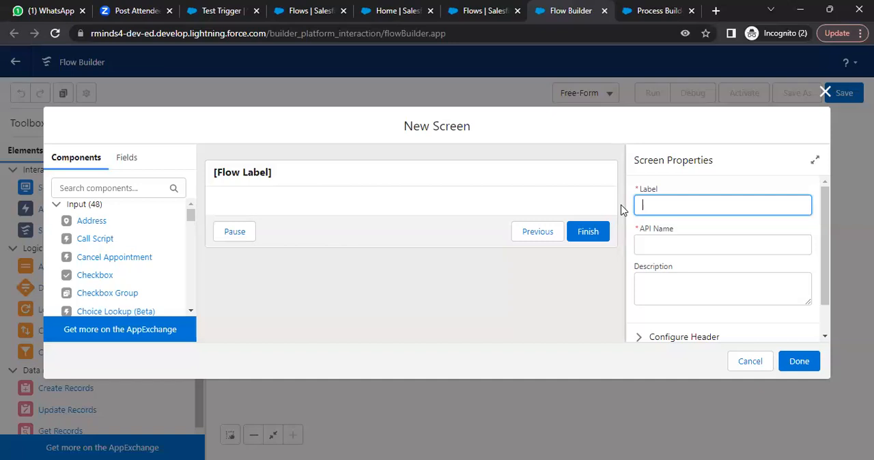
key("alt+Tab")
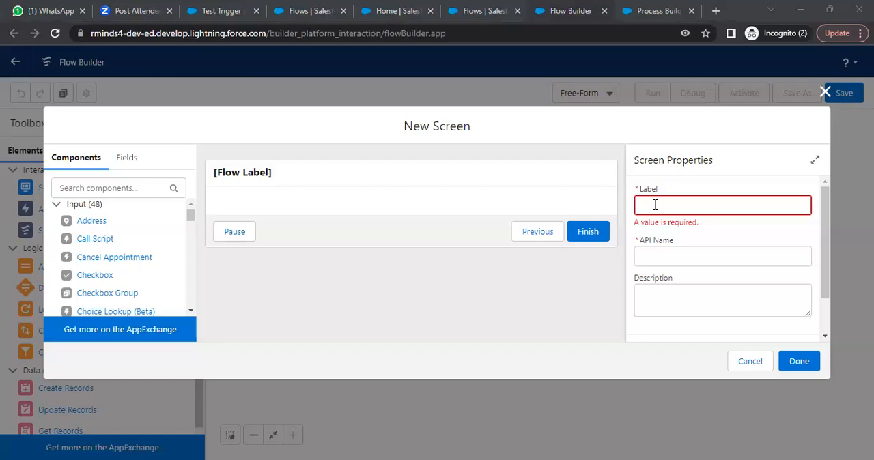
left_click(695, 206)
- Go to Opportunities in the Talent Acquisition app, open Burlington Textiles Weaving Plant Generator, and check its additional record actions
left_click(393, 11)
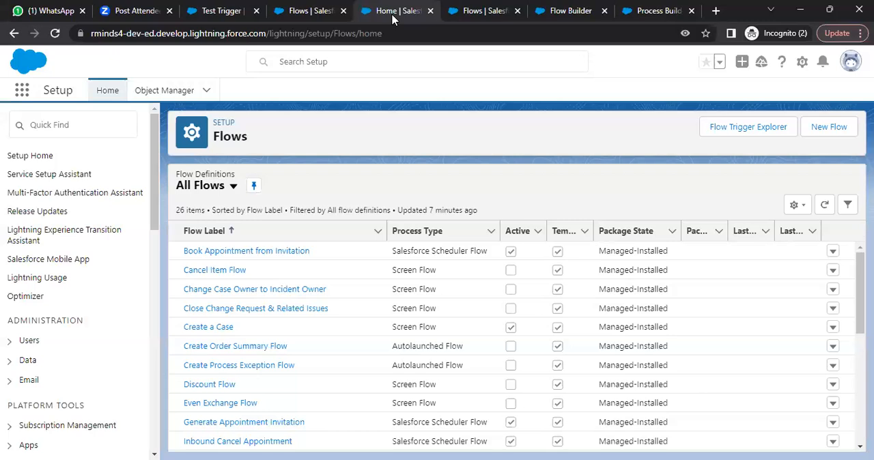
left_click(307, 9)
left_click(214, 7)
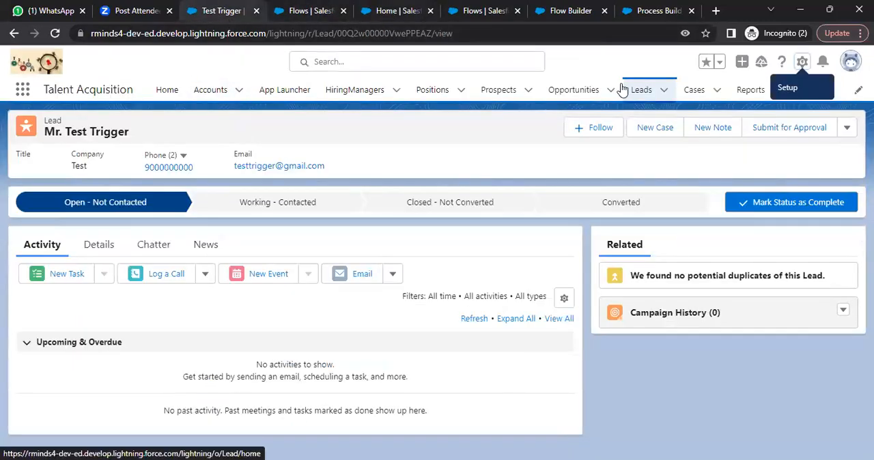
left_click(585, 93)
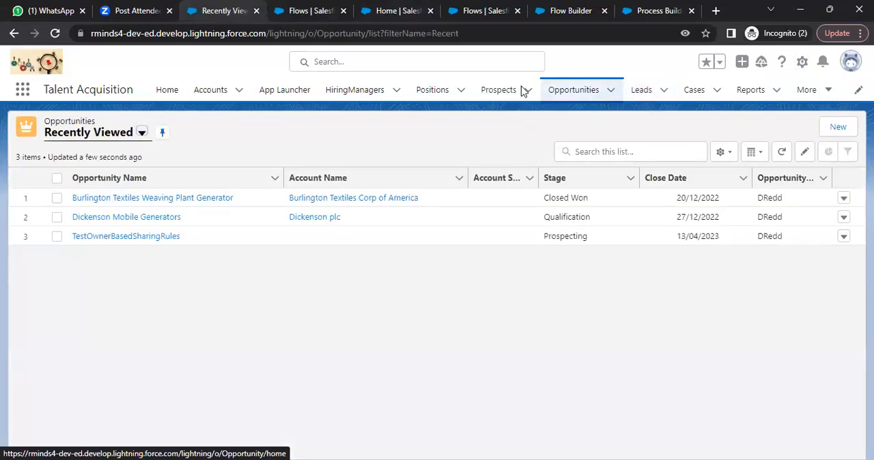
left_click(151, 200)
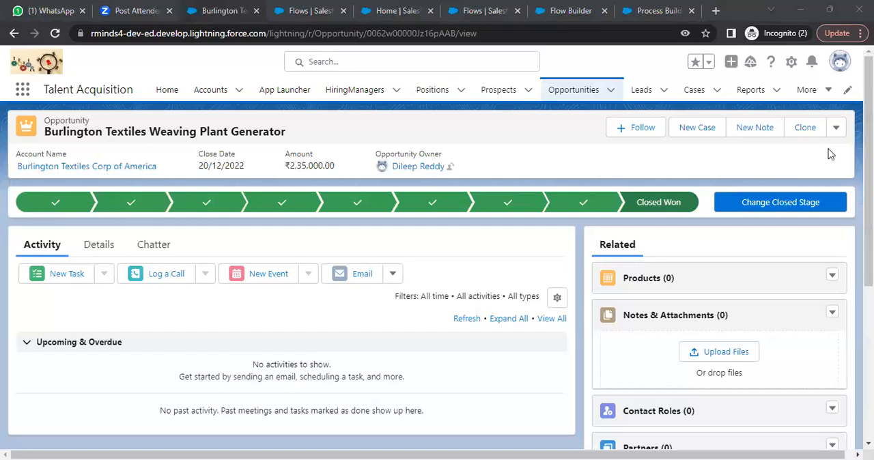
left_click(837, 130)
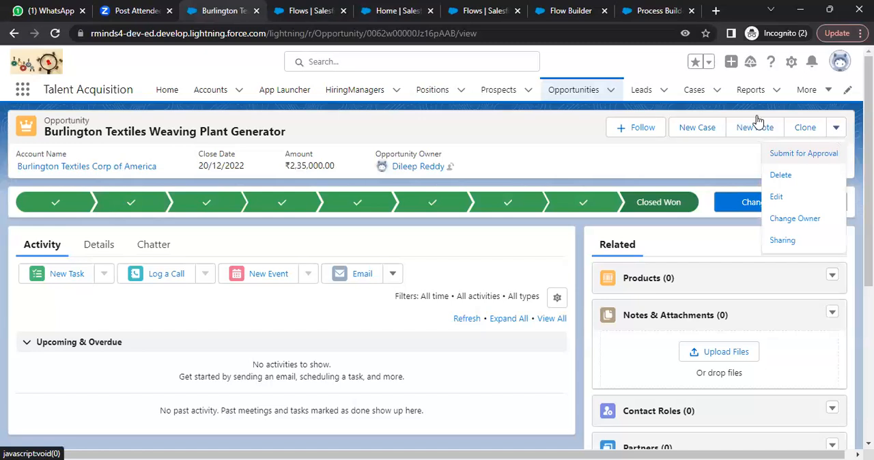
- Start a new opportunity and examine the fields on the New Opportunity form
left_click(610, 89)
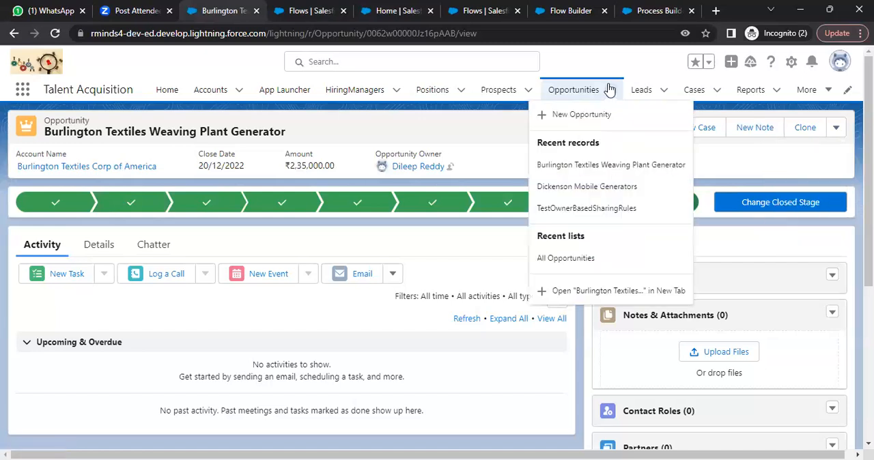
left_click(586, 115)
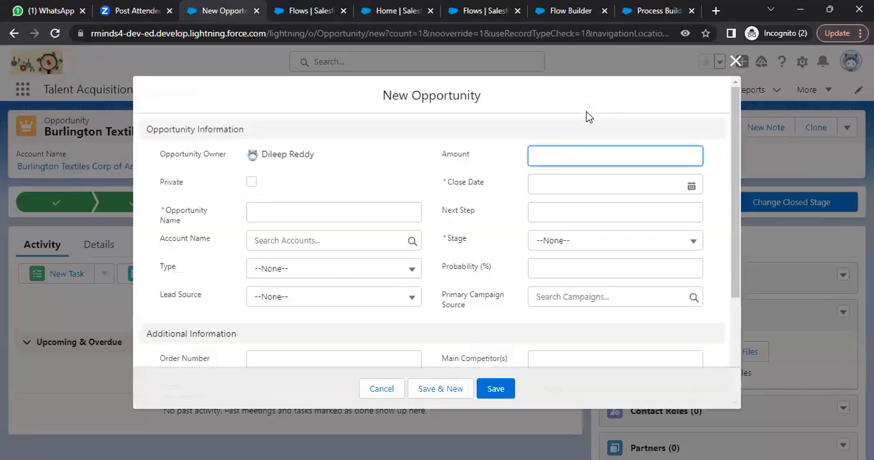
left_click_drag(742, 135, 741, 158)
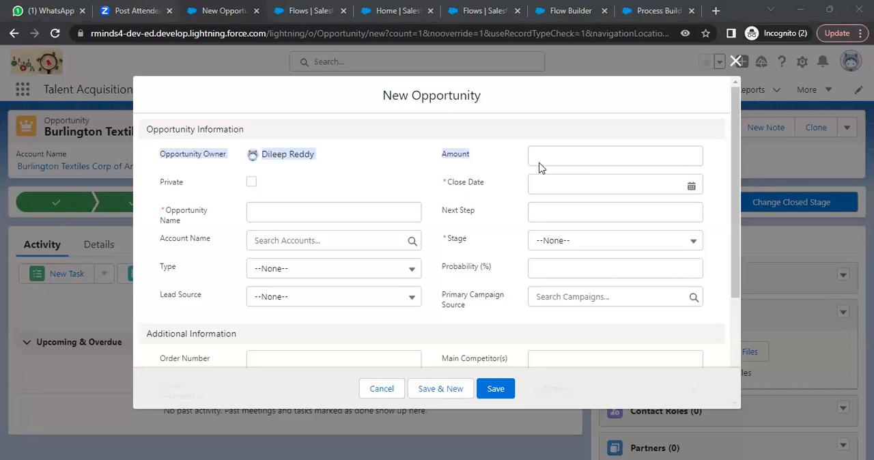
- Return to the New Screen dialog in Flow Builder and set the screen's label and API name to CreateOpp
left_click(557, 12)
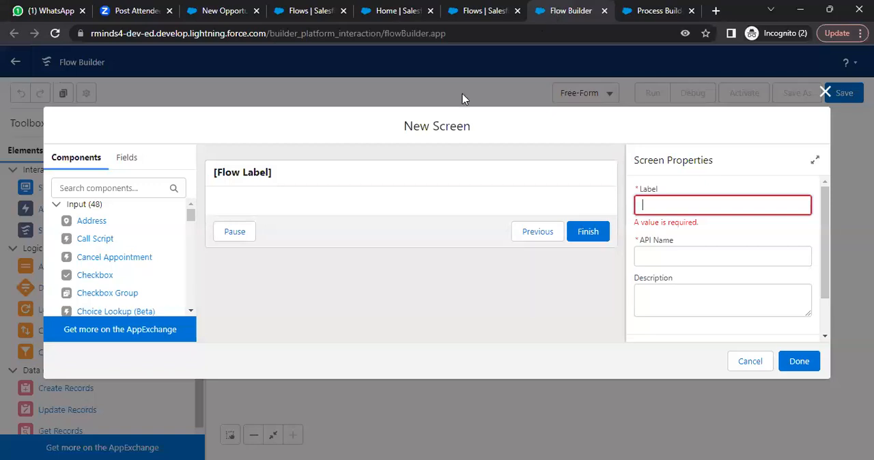
type("CreateOpp")
key("Tab")
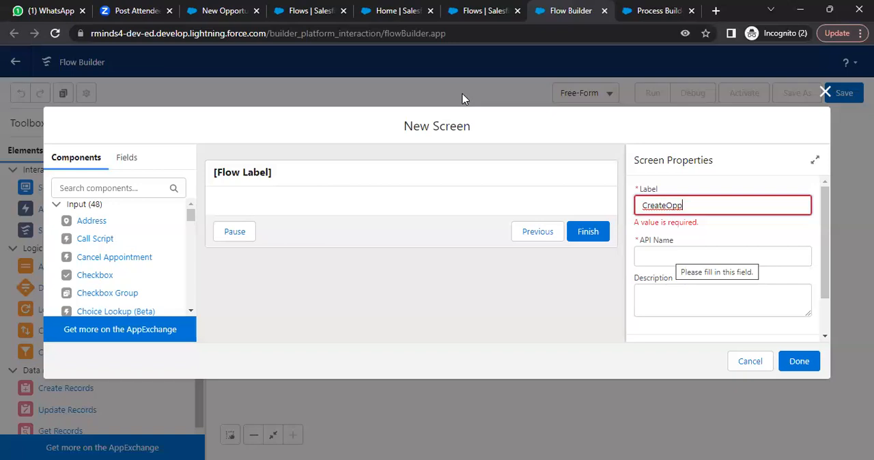
key("Tab")
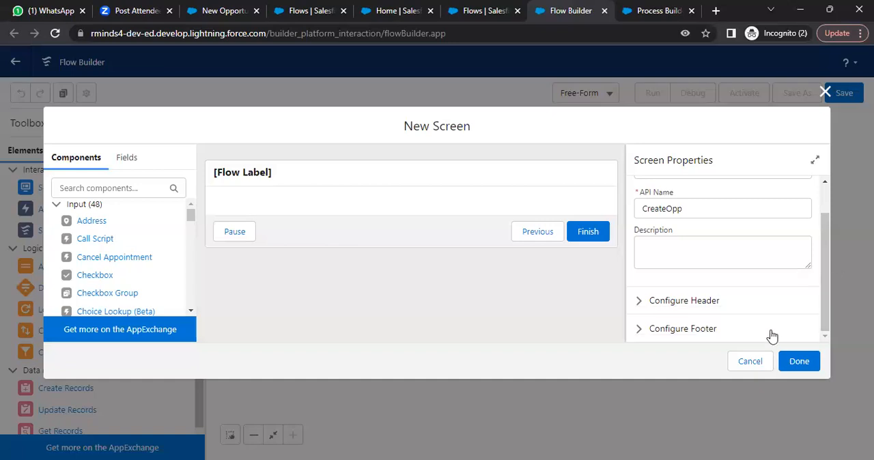
- Review the screen's header and footer settings, keep the standard options, and finish the CreateOpp screen
left_click(638, 301)
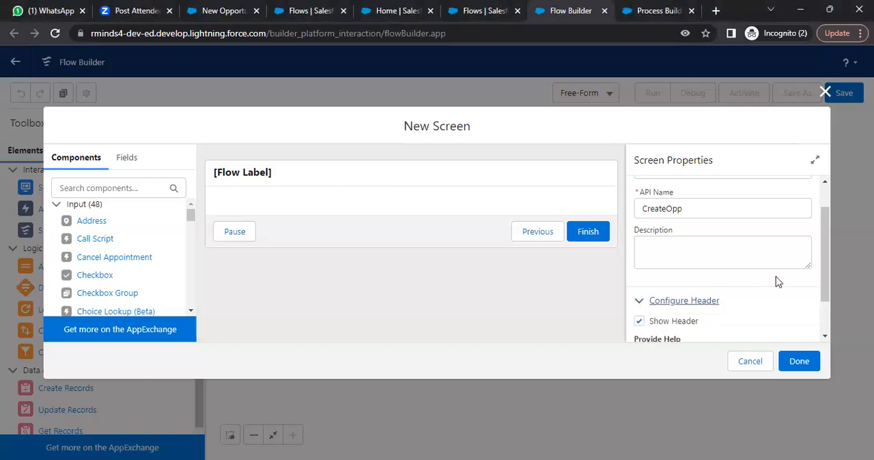
left_click_drag(825, 274, 828, 302)
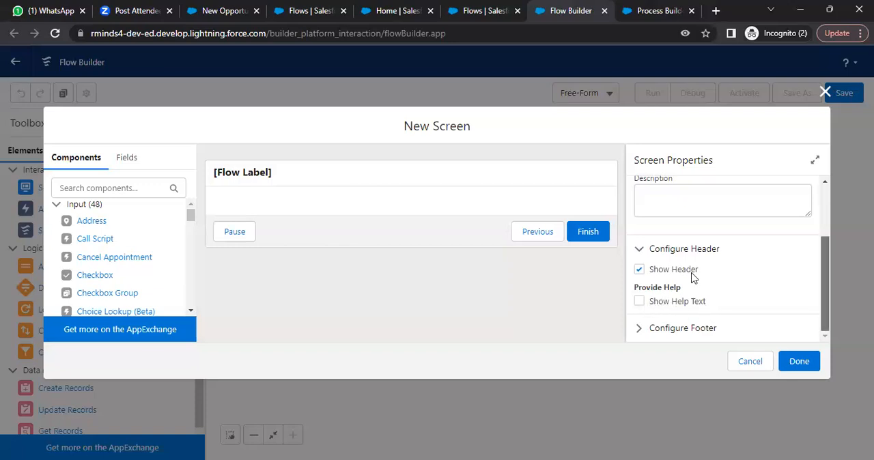
scroll(691, 278, "up", 1)
scroll(692, 278, "down", 1)
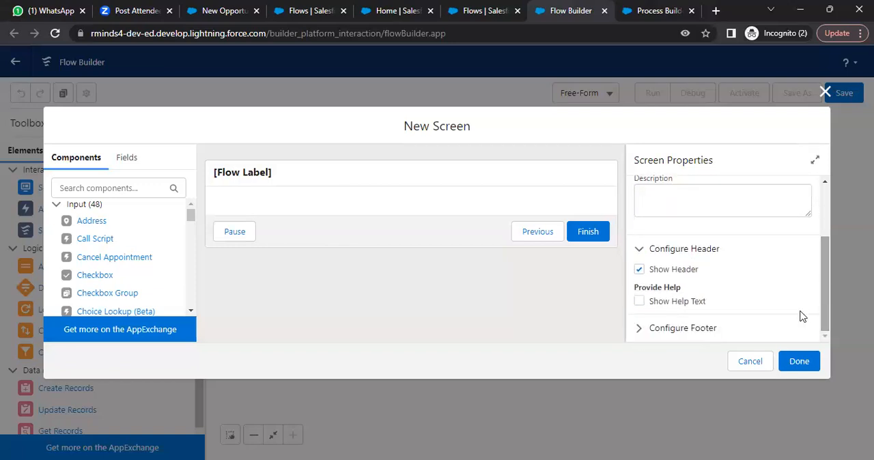
left_click(640, 329)
left_click_drag(826, 254, 832, 298)
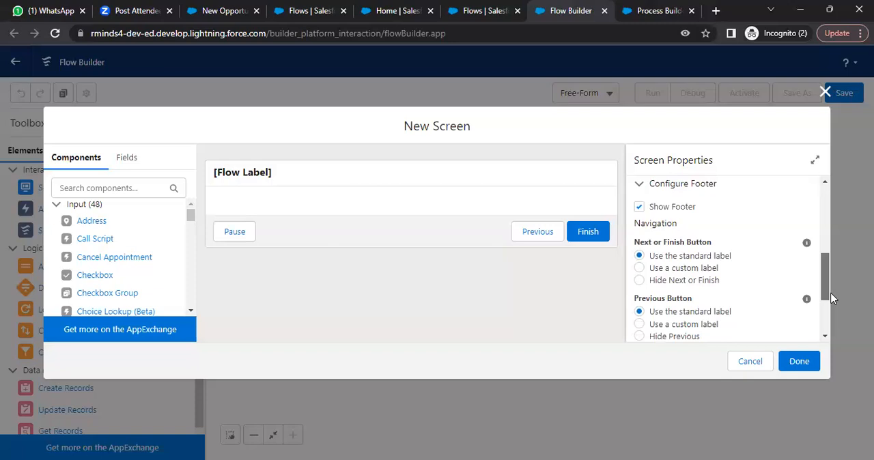
left_click_drag(832, 297, 832, 309)
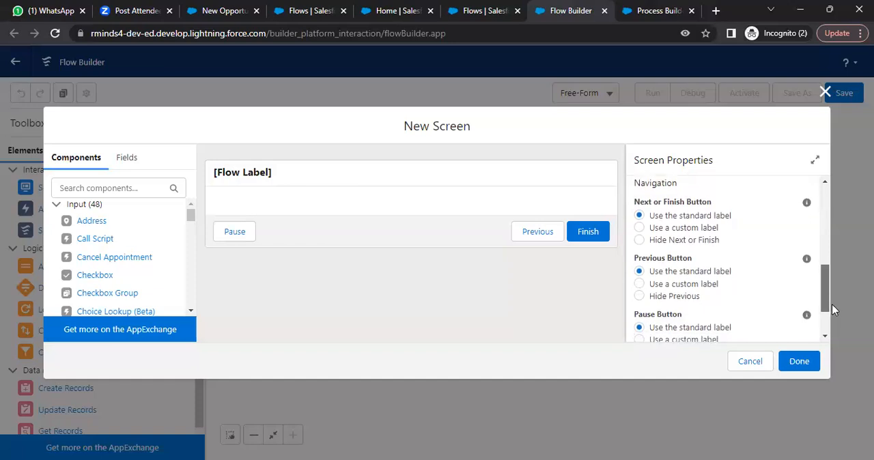
left_click_drag(831, 308, 827, 338)
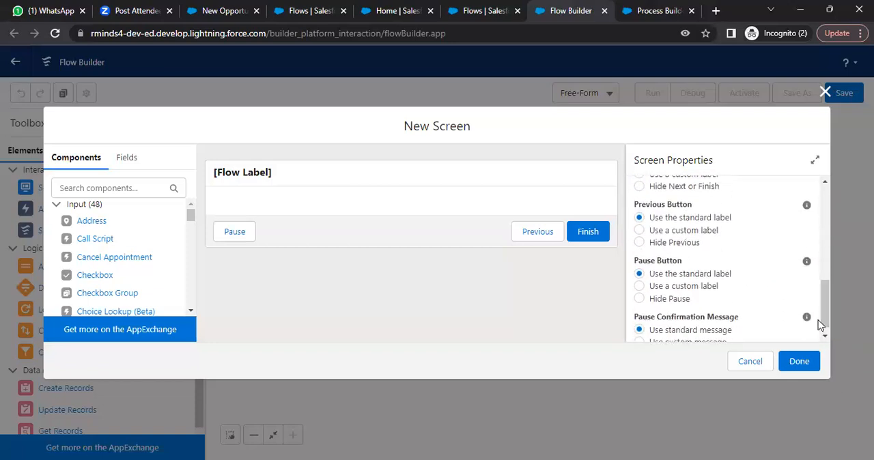
left_click(800, 362)
- Close the Process Builder page and recheck the required fields on the New Opportunity form
left_click(628, 12)
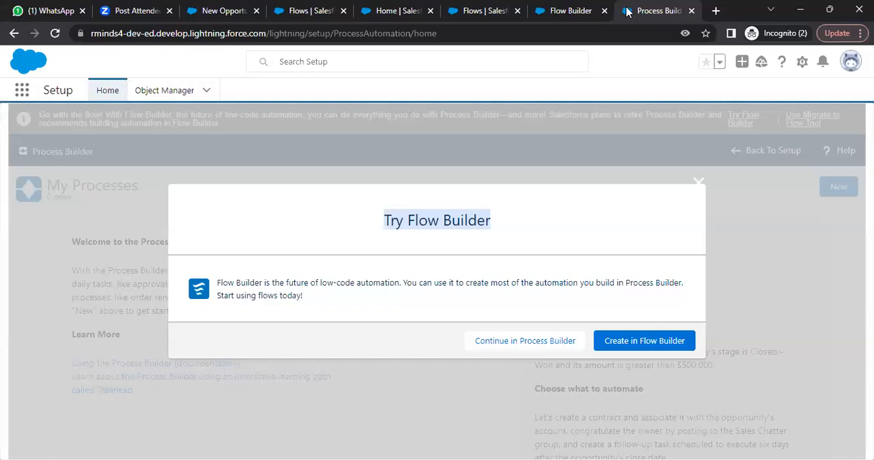
left_click(691, 12)
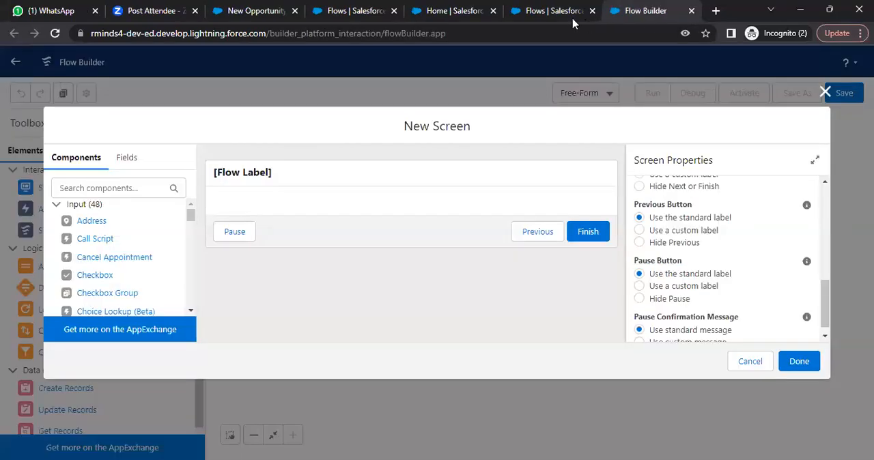
left_click(437, 12)
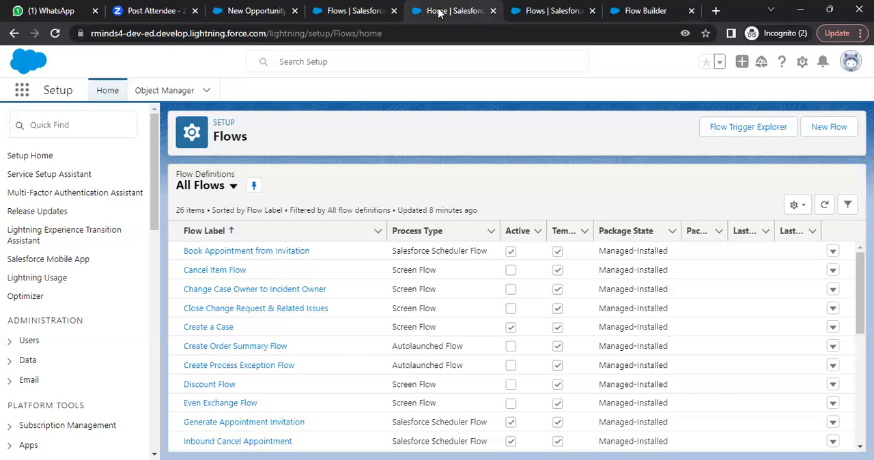
left_click(355, 10)
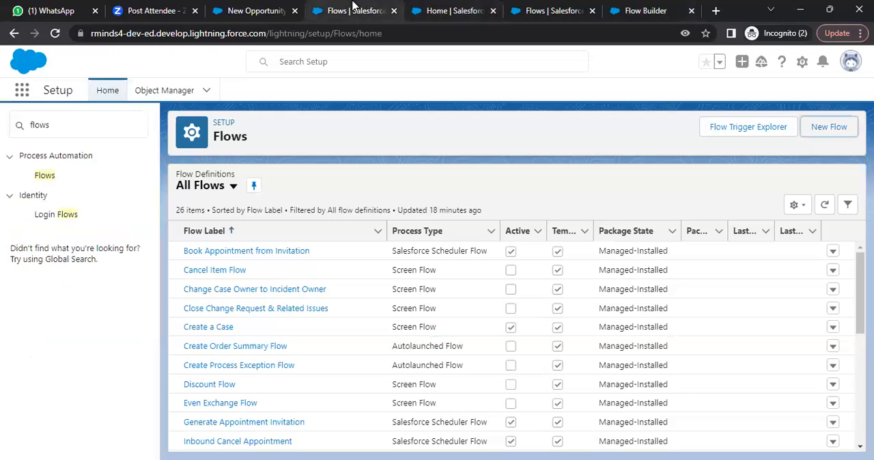
left_click(274, 7)
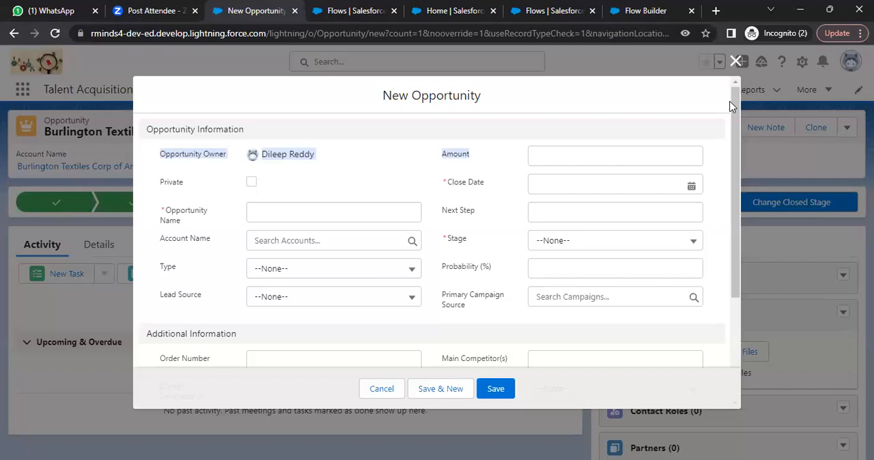
- Return to Flow Builder and add a Text component to the CreateOpp screen, labelled Enter Opp Name with API name Enter_Opp_Name
left_click(644, 10)
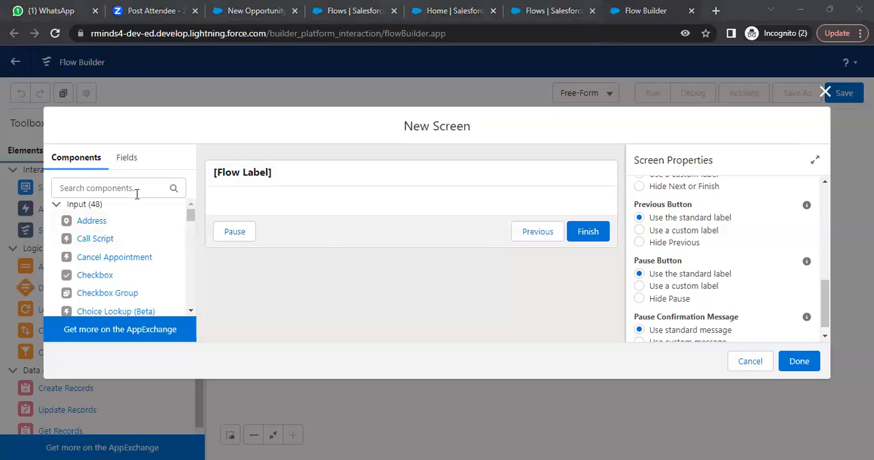
left_click_drag(191, 219, 191, 296)
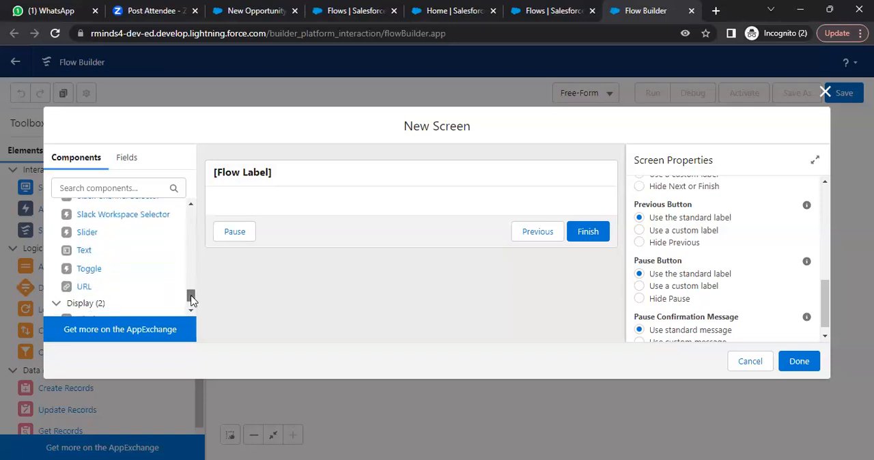
left_click_drag(93, 251, 330, 204)
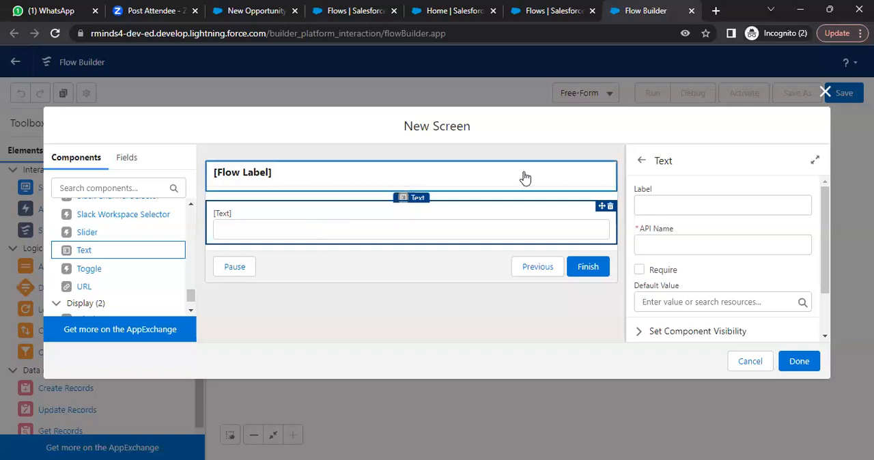
left_click(691, 205)
type("Enter Opp Name")
left_click(681, 240)
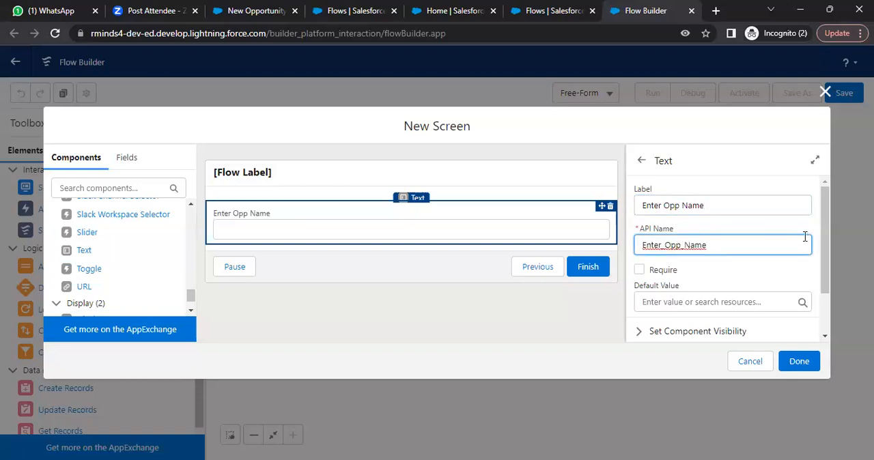
left_click_drag(825, 234, 831, 274)
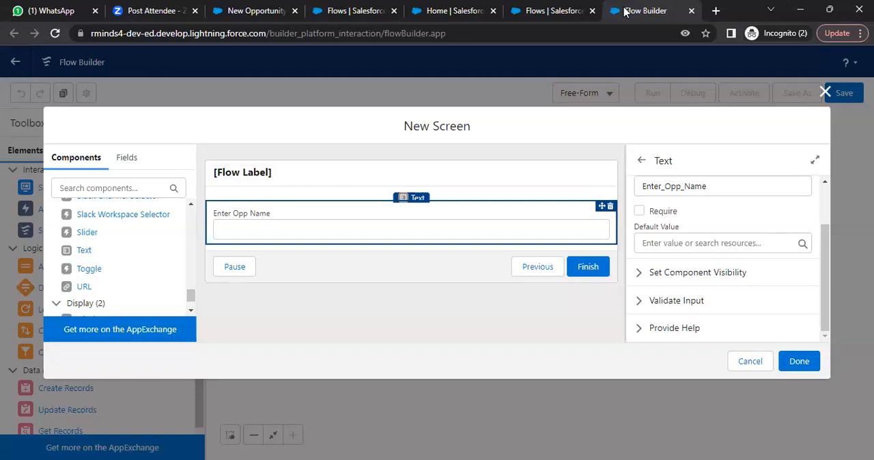
- Search the screen components for date and add a Date component below the Enter Opp Name field
left_click_drag(190, 297, 192, 214)
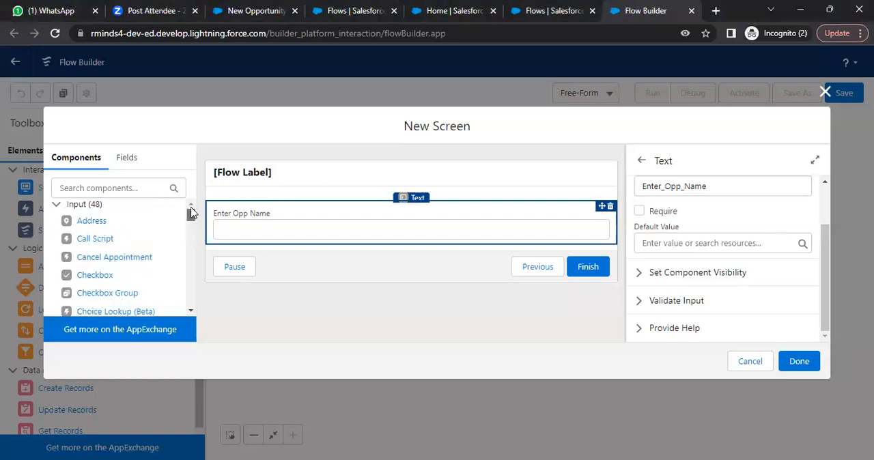
scroll(191, 213, "down", 1)
left_click(128, 190)
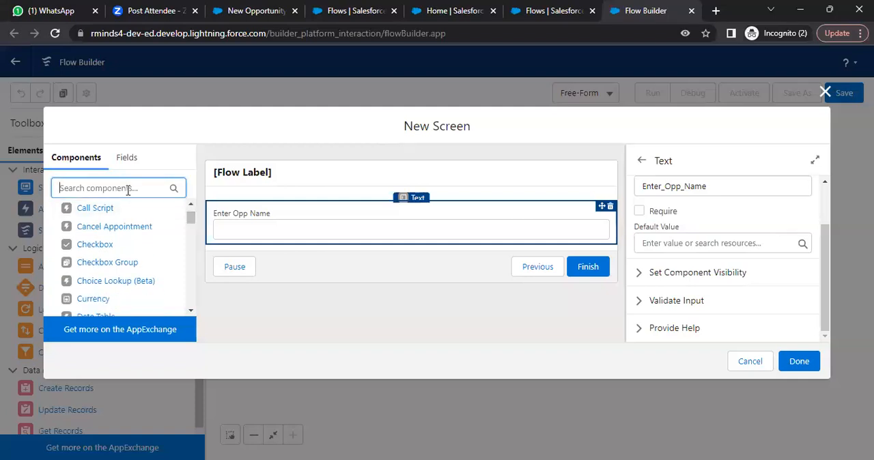
type("date")
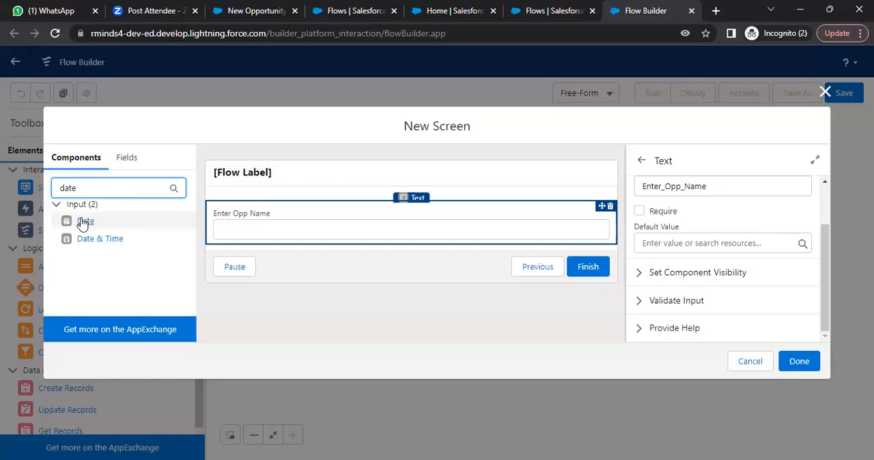
left_click_drag(82, 224, 277, 252)
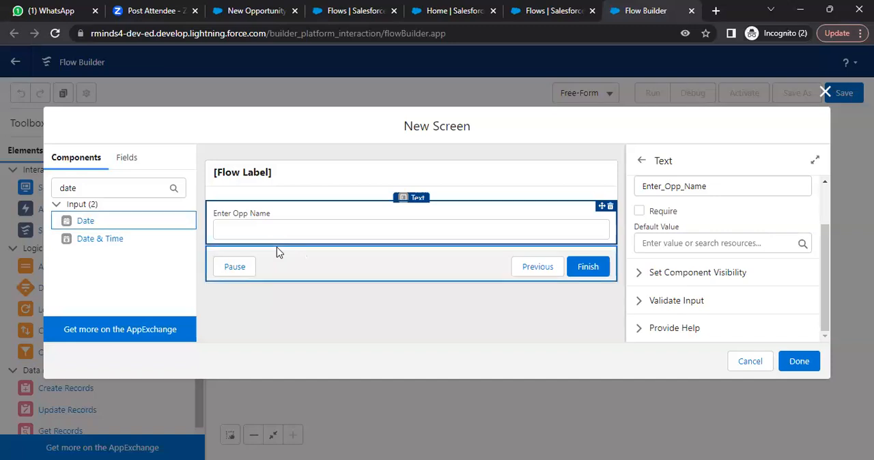
left_click_drag(100, 225, 279, 254)
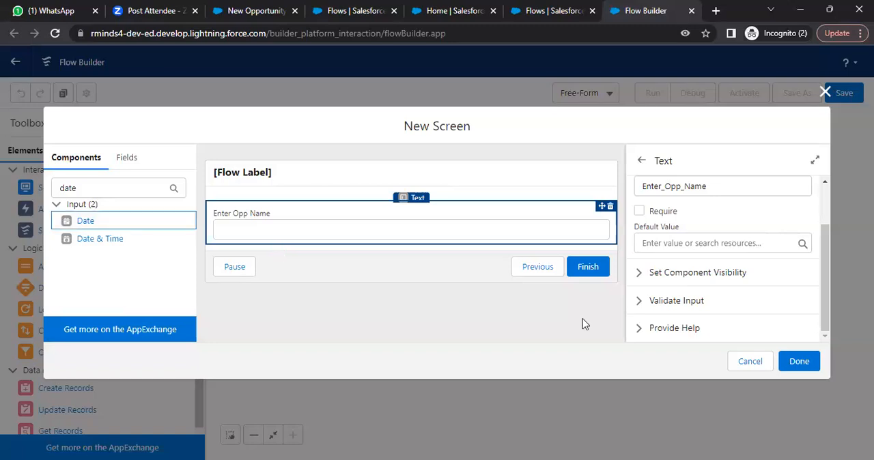
left_click(407, 176)
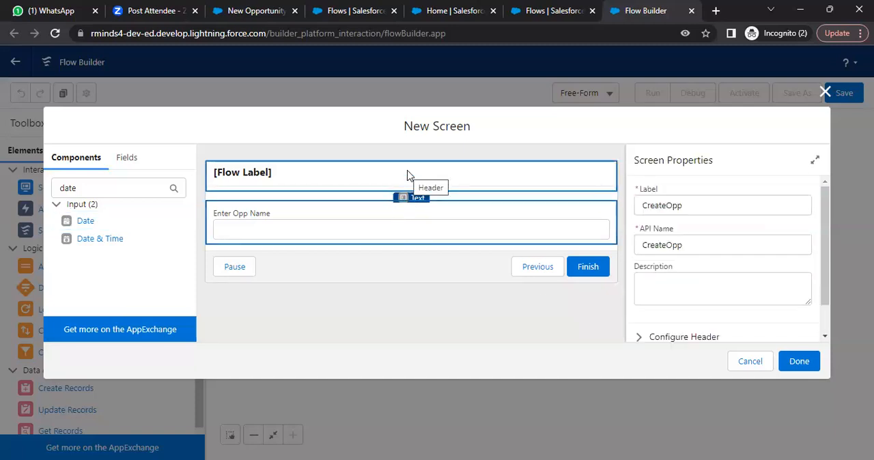
left_click(371, 215)
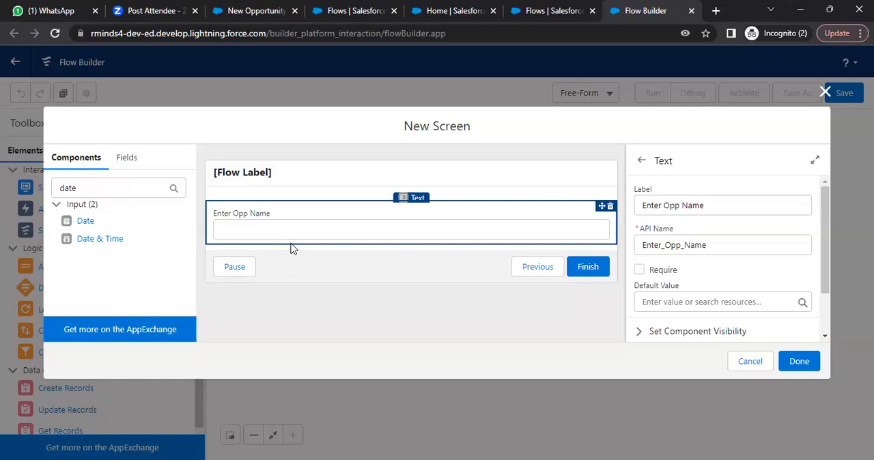
left_click(233, 264)
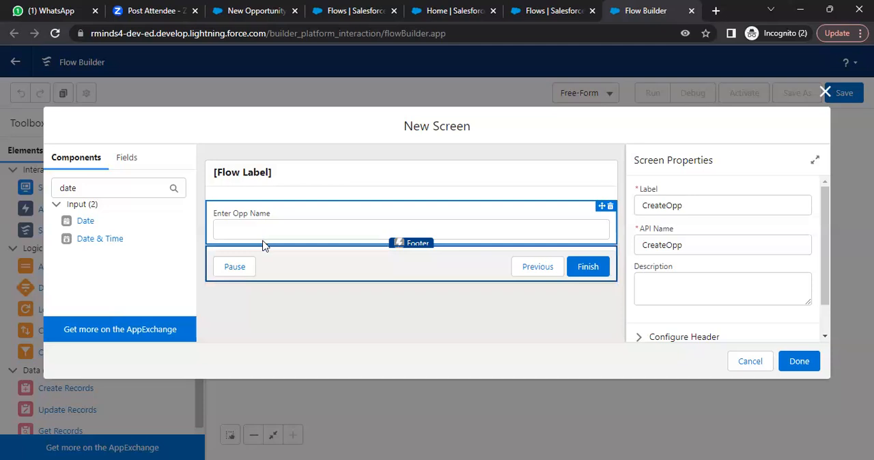
left_click(263, 241)
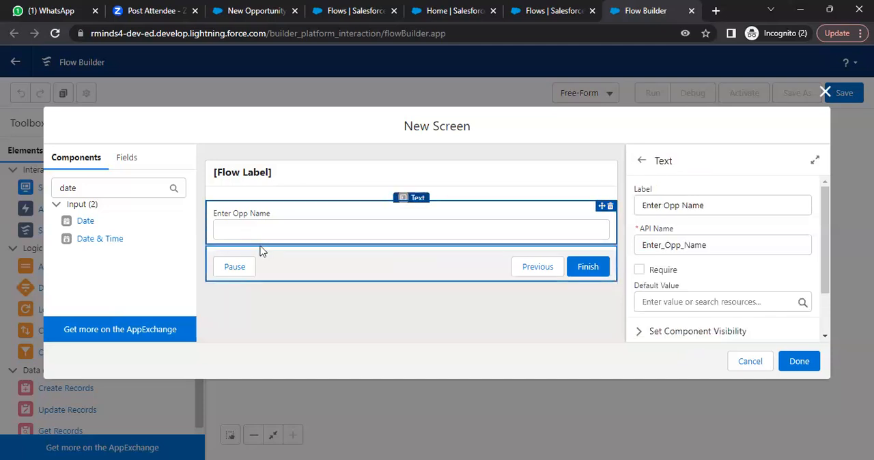
left_click(258, 250)
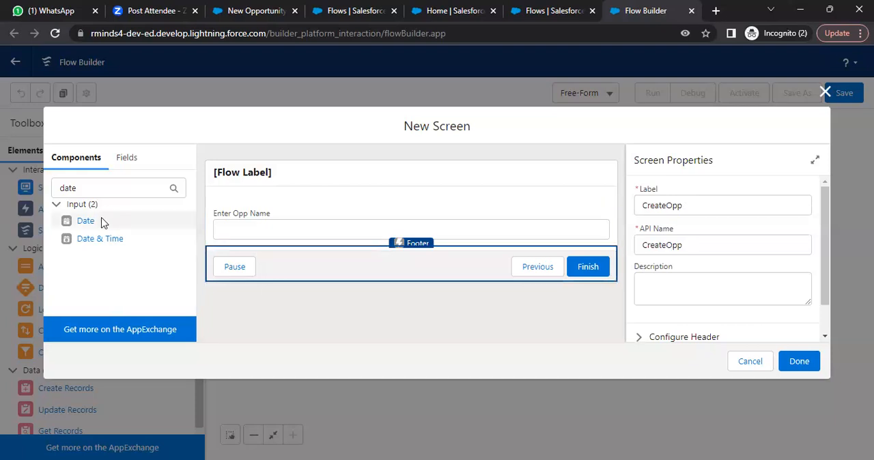
left_click_drag(118, 220, 318, 243)
- Label the date component Enter Closed Date and give it the API name Enter_Closed_Date
left_click(699, 202)
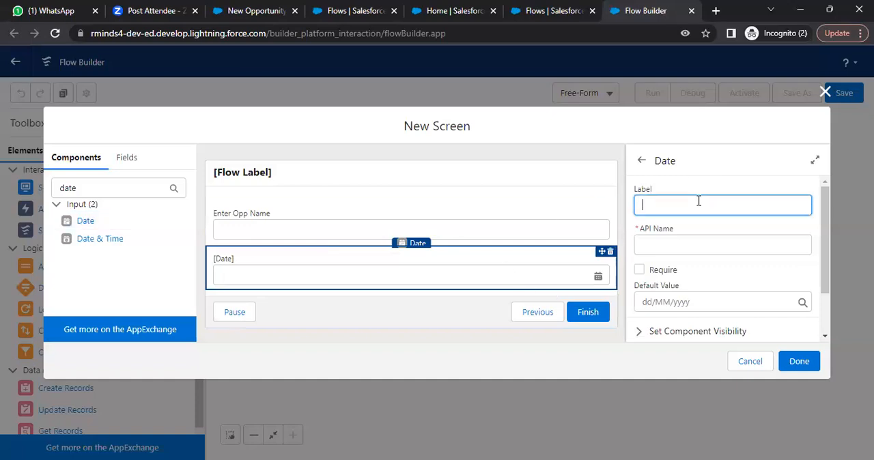
type("Enter Closed Date")
left_click(707, 246)
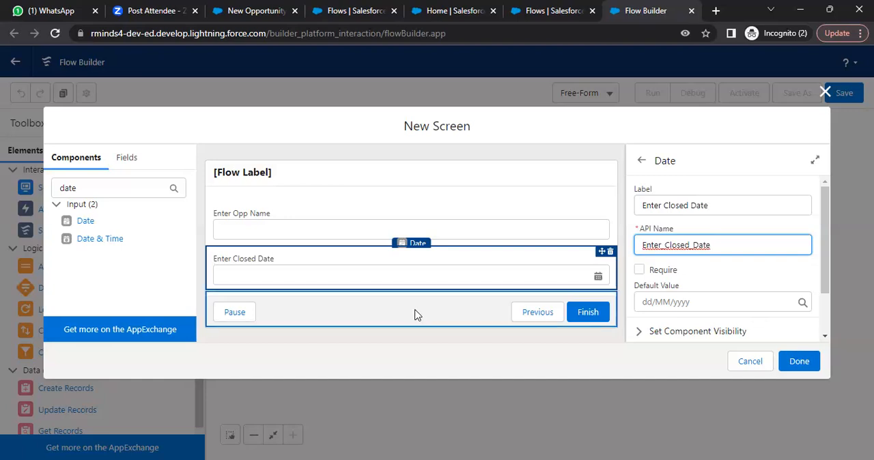
- Finish the CreateOpp screen and position its element directly below Start on the canvas
left_click(807, 367)
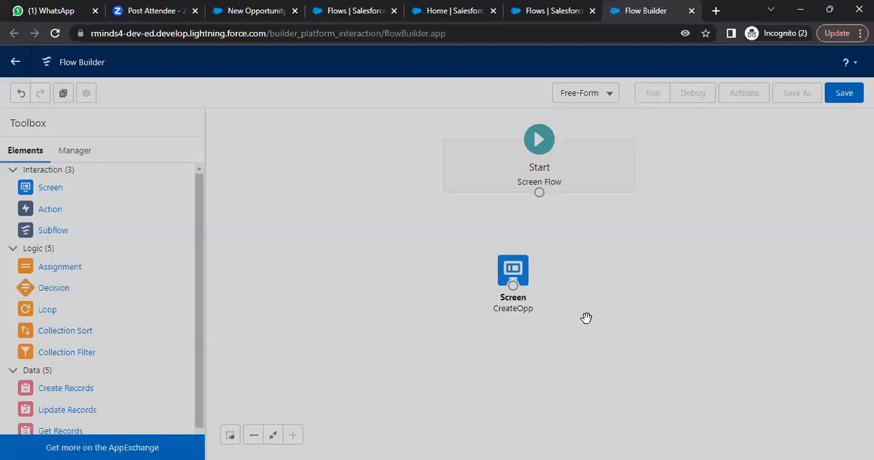
left_click_drag(521, 282, 552, 260)
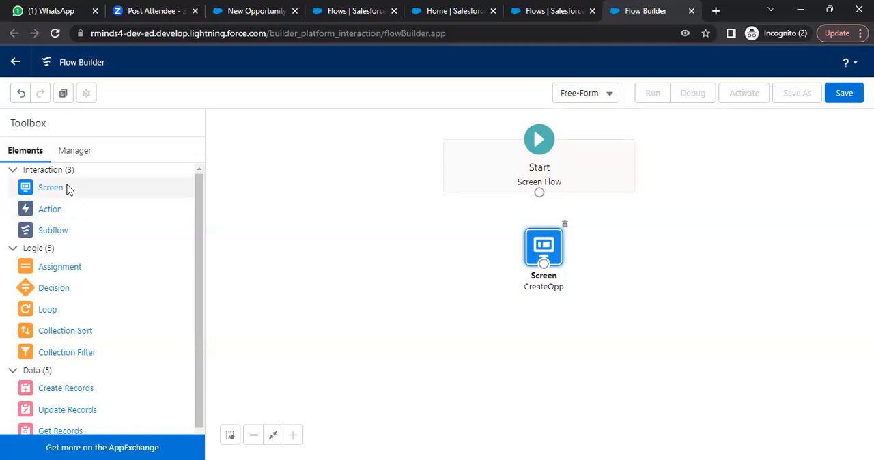
- Start another screen, check the Stage options on the New Opportunity form, and discard the blank screen in Flow Builder
left_click_drag(68, 189, 525, 342)
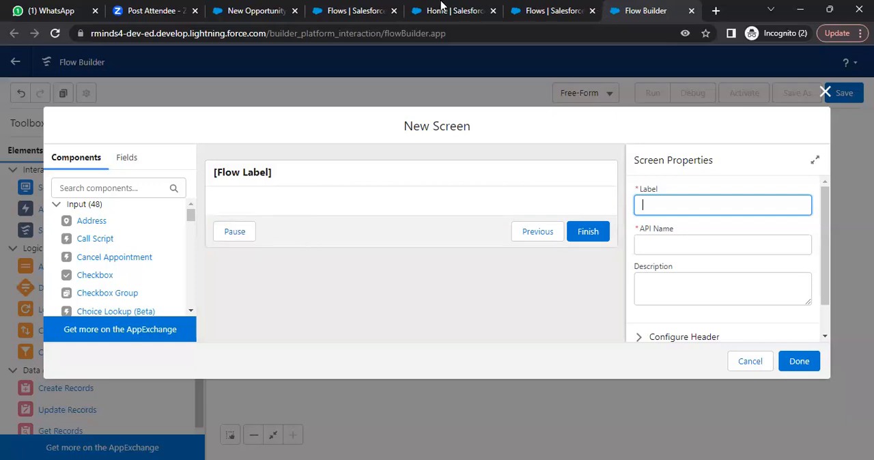
left_click(271, 8)
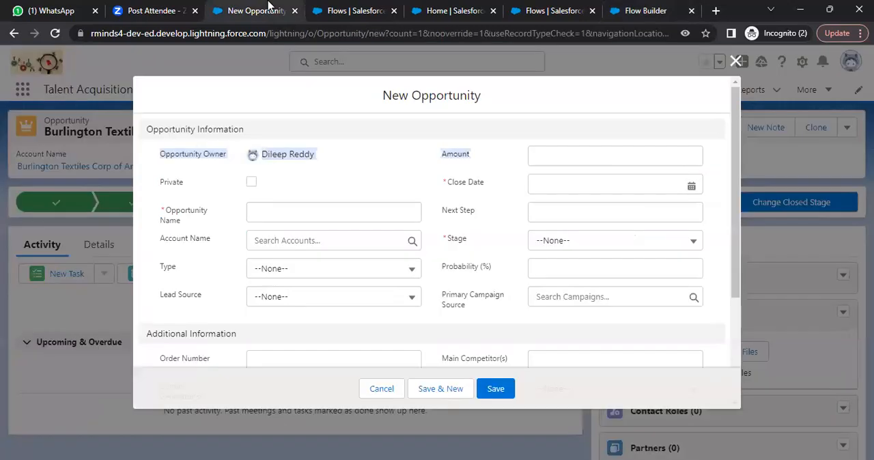
left_click(621, 246)
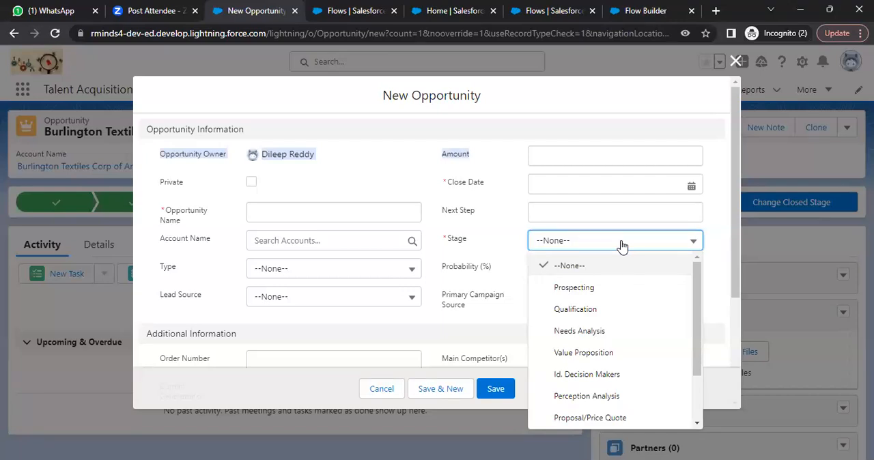
left_click(646, 9)
key("Escape")
- Start a new flow resource and set its resource type to Picklist Choice Set
left_click(75, 152)
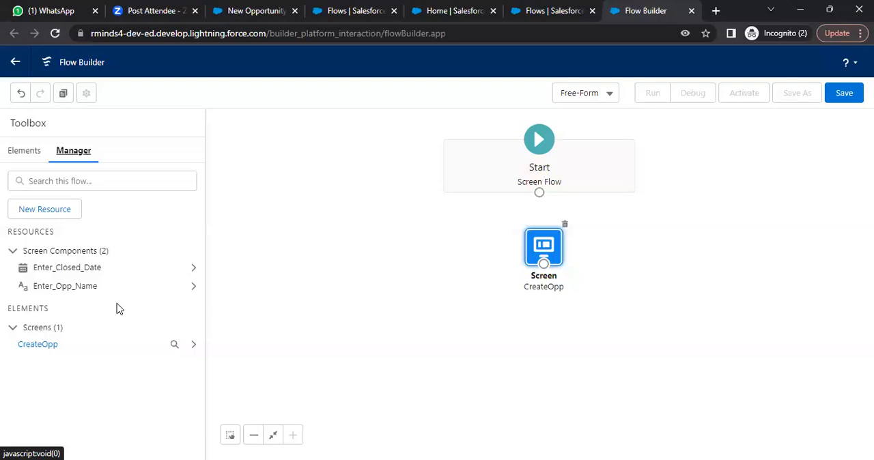
left_click(61, 208)
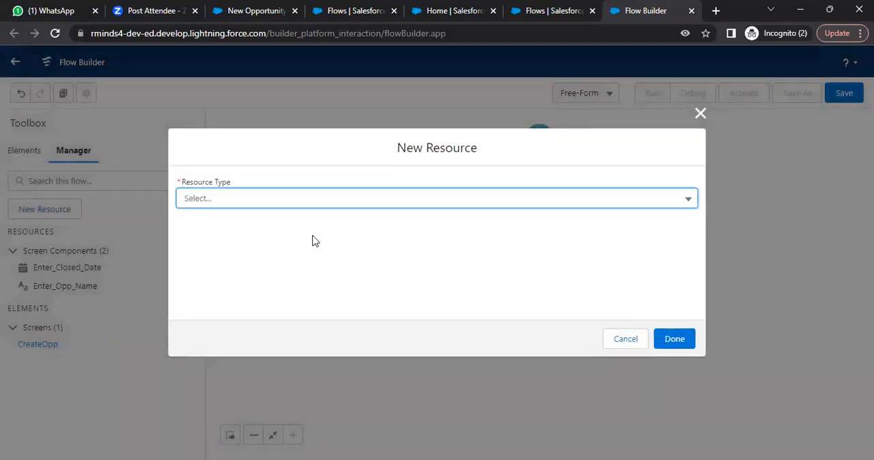
left_click(345, 201)
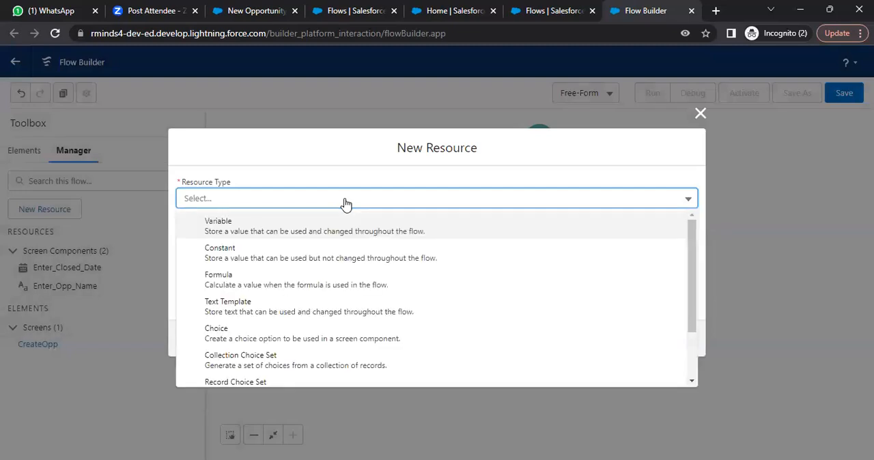
left_click_drag(694, 264, 694, 328)
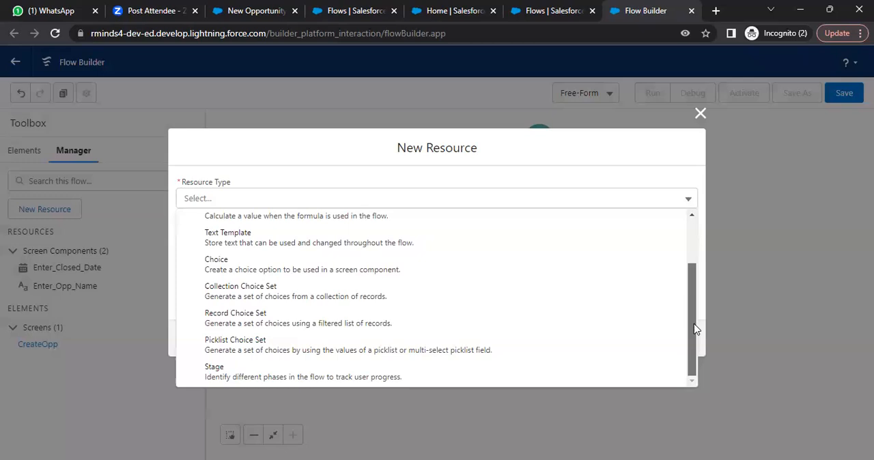
left_click(277, 350)
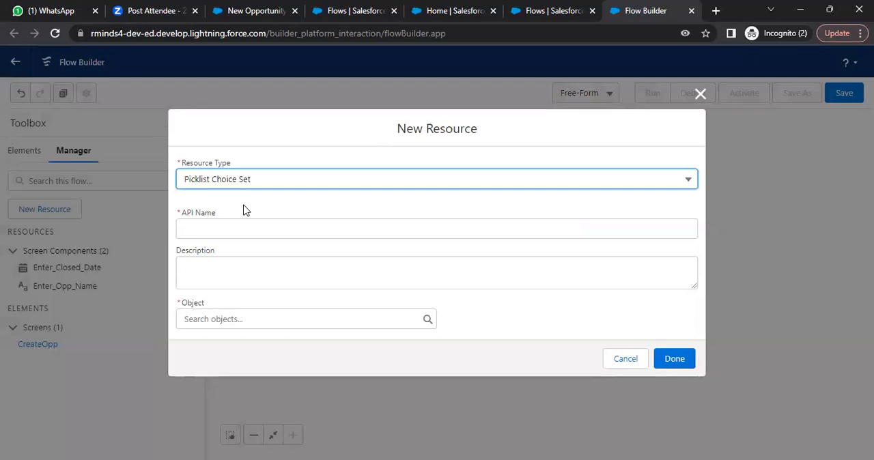
- Give the picklist choice set the API name Test and set its object to Opportunity
left_click(231, 229)
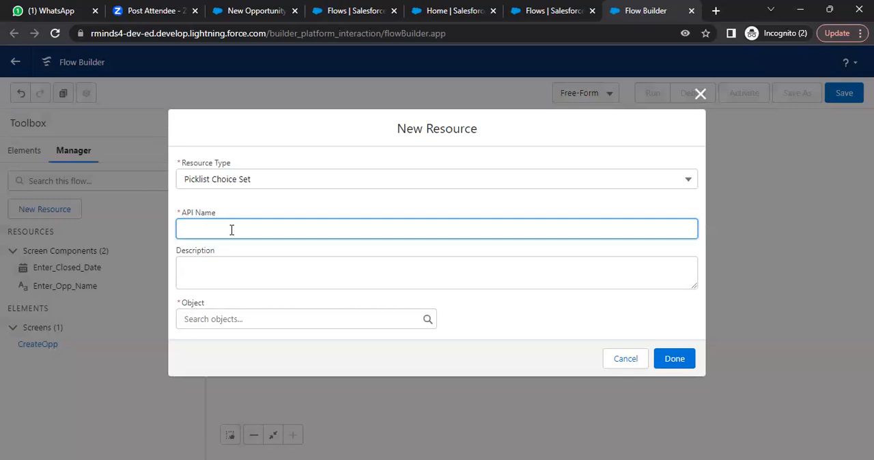
type("Test")
left_click(216, 267)
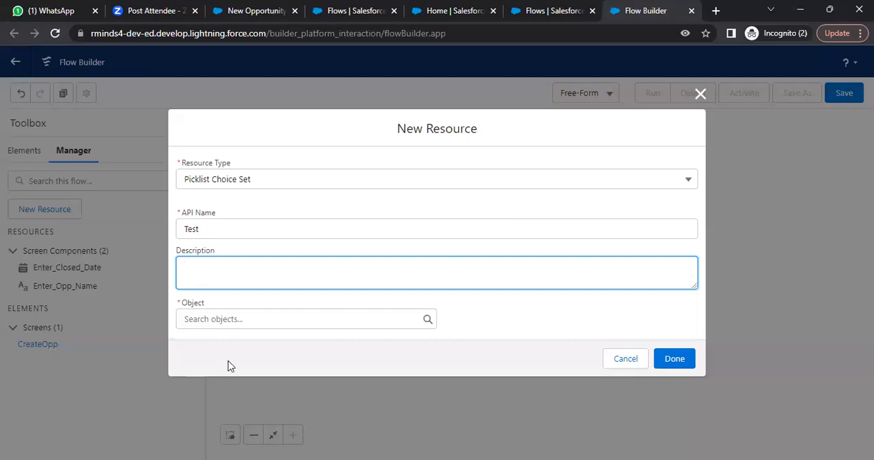
left_click(326, 318)
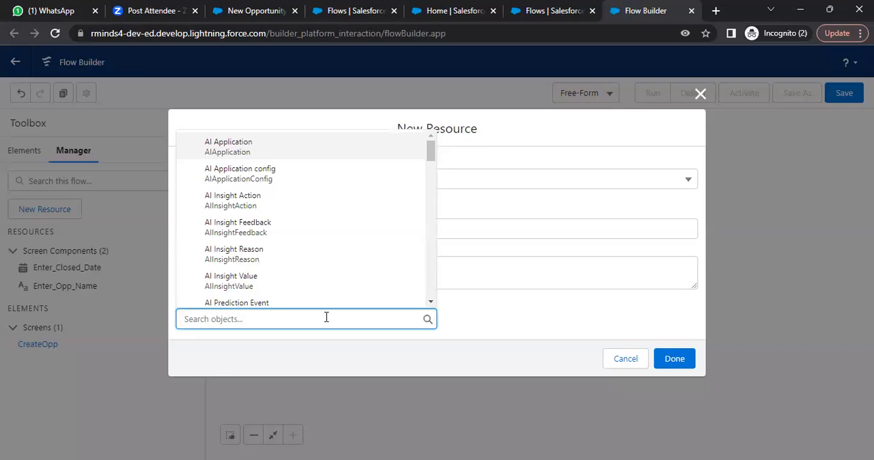
type("oppor")
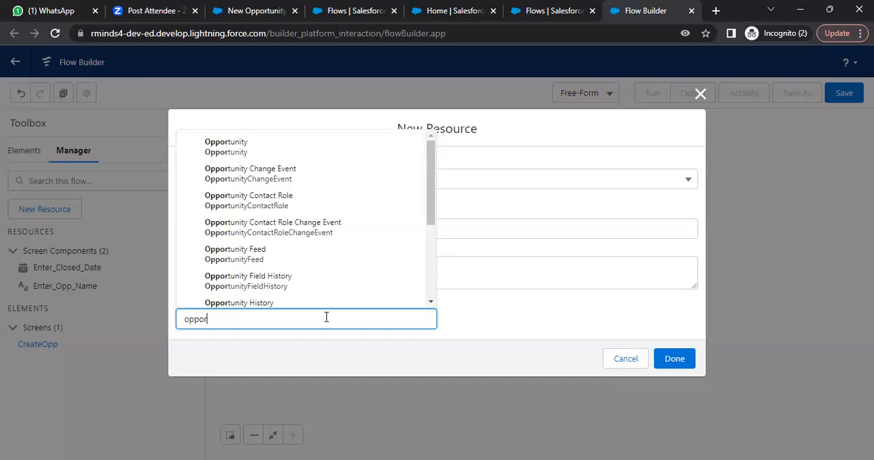
key("Down")
key("Return")
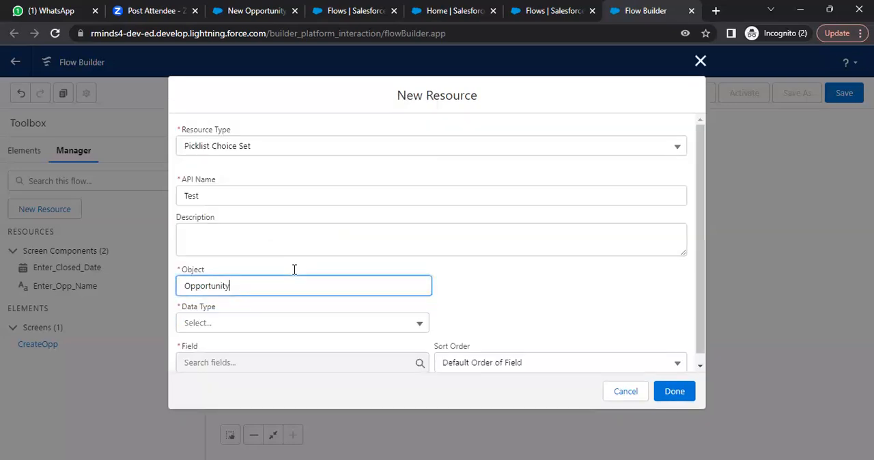
- Set the choice set's data type to Picklist and its field to StageName
left_click(358, 329)
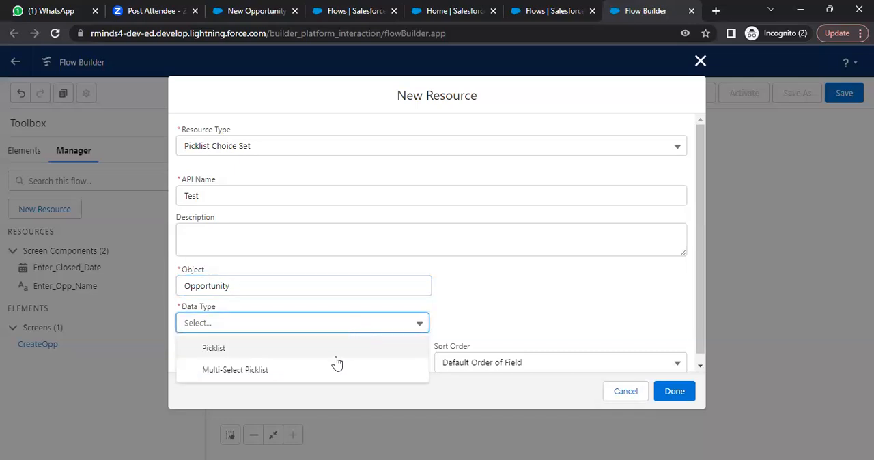
left_click(338, 350)
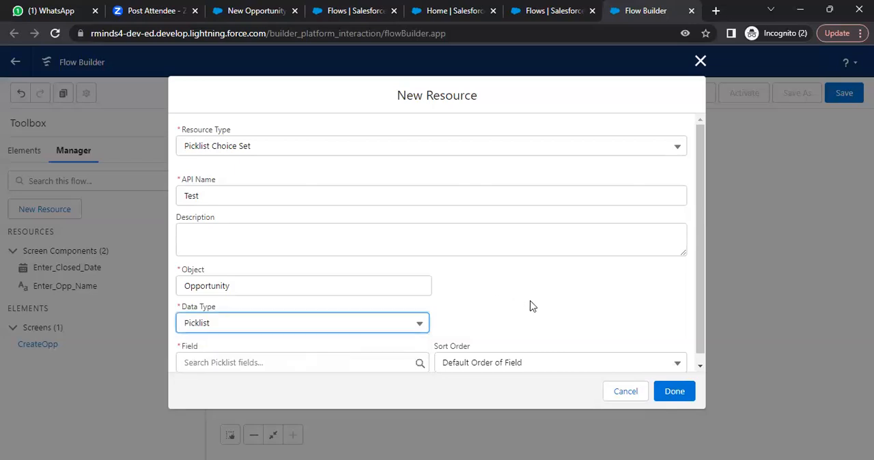
scroll(512, 321, "down", 1)
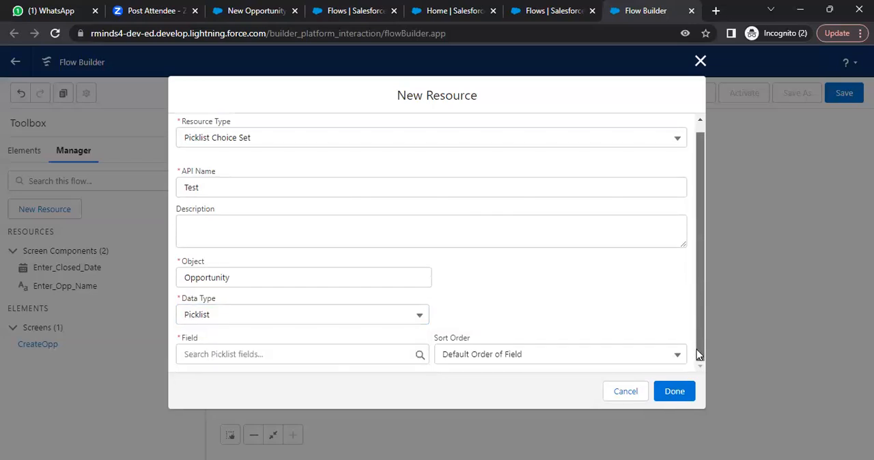
left_click(351, 355)
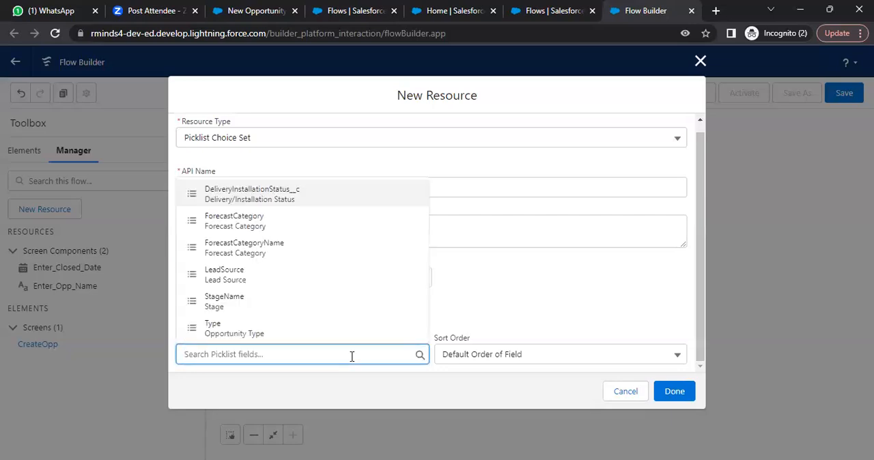
type("S")
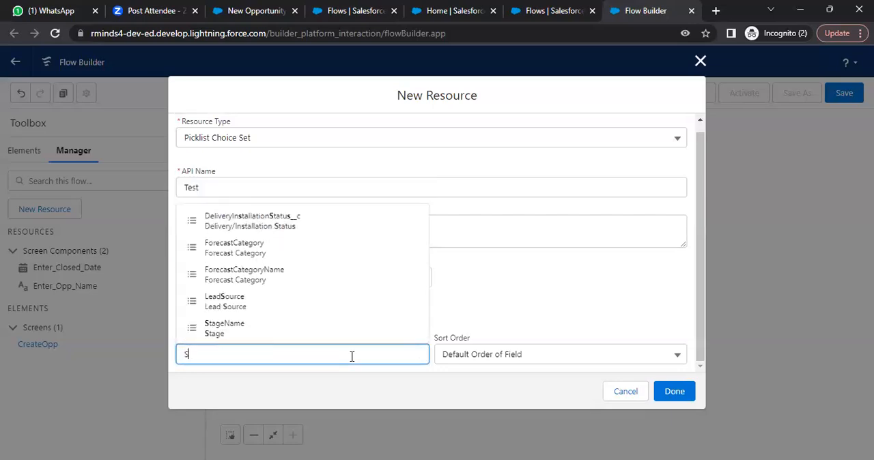
type("at")
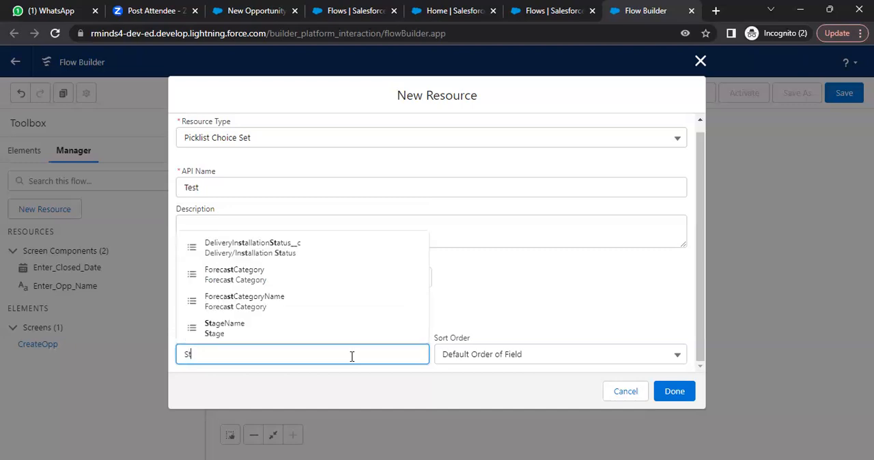
left_click(260, 335)
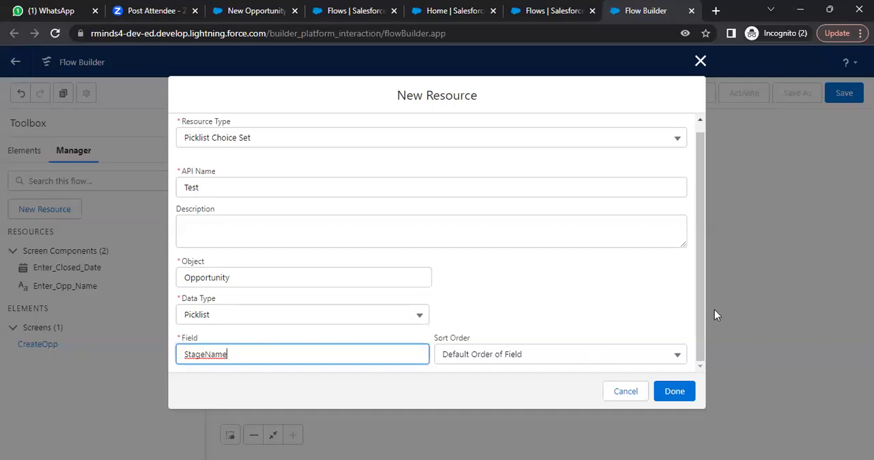
- Sort the choice set in ascending order and finish creating the resource
left_click(580, 354)
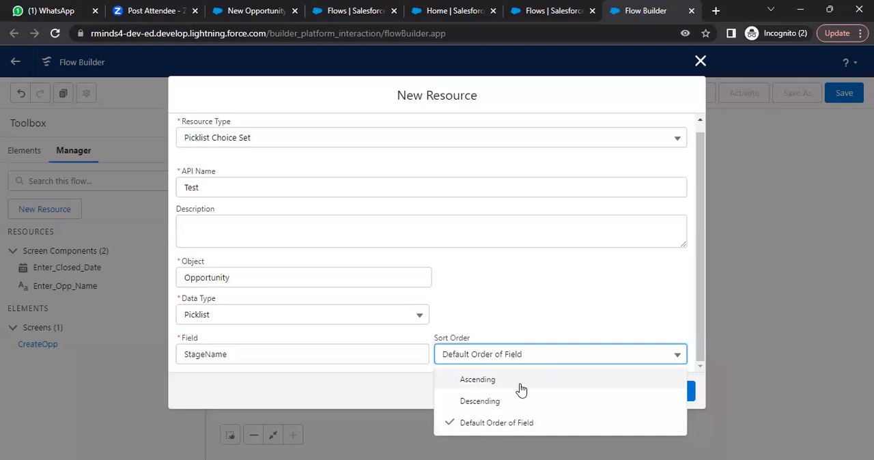
left_click(523, 383)
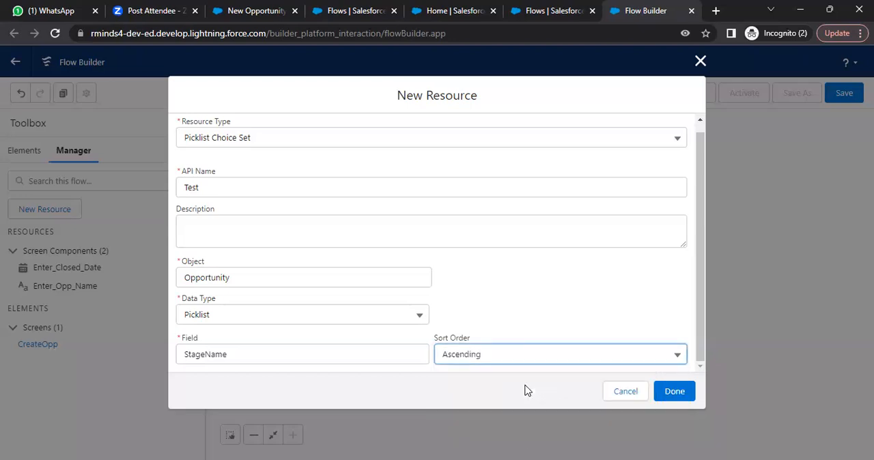
left_click(675, 392)
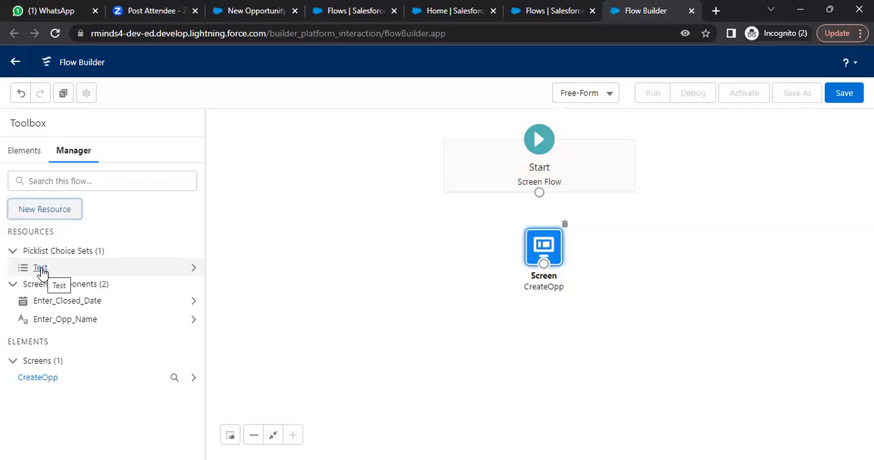
- Add another screen element below CreateOpp and browse its available components and record field options
left_click(21, 153)
left_click_drag(61, 192, 542, 329)
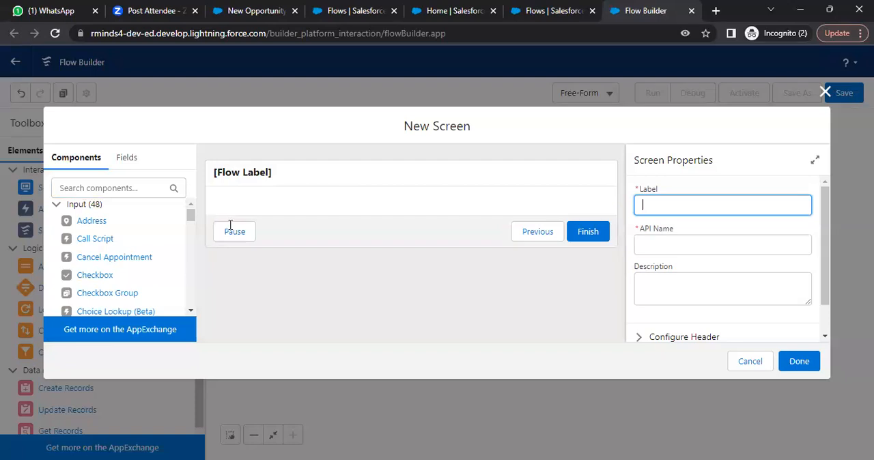
left_click(136, 181)
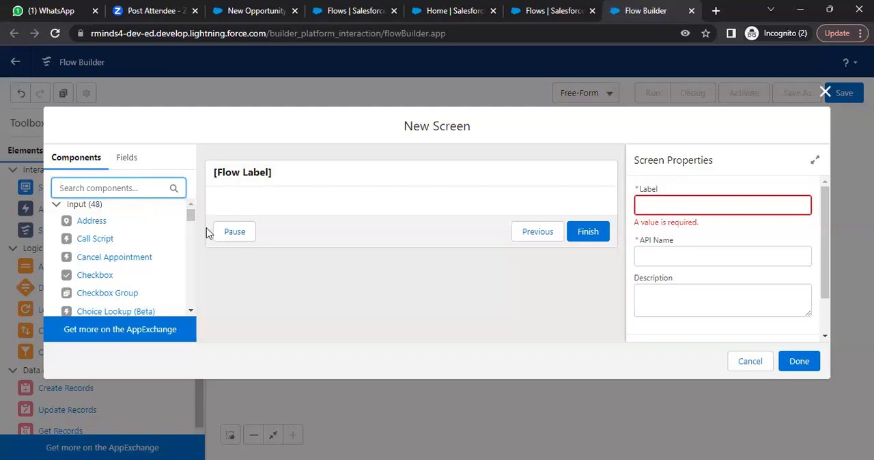
left_click_drag(191, 214, 191, 315)
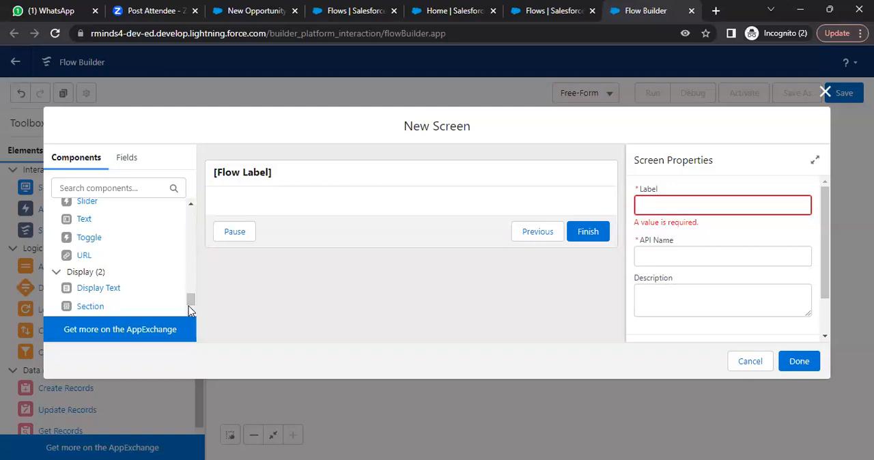
left_click_drag(191, 305, 203, 197)
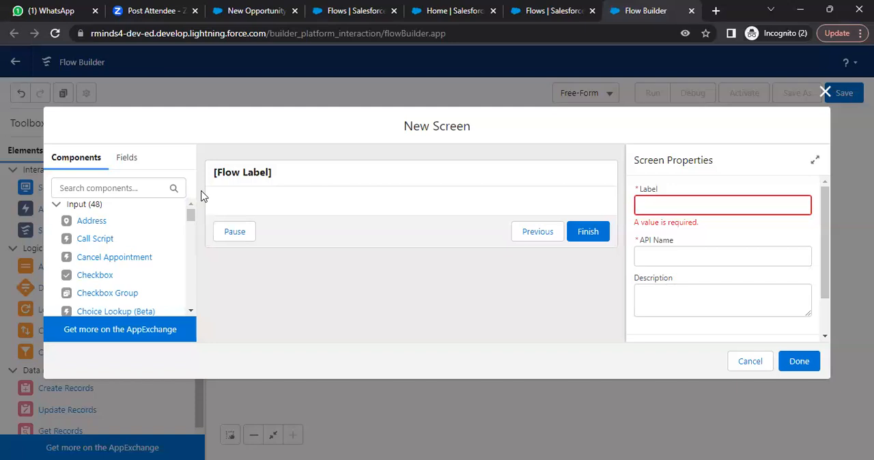
left_click(127, 190)
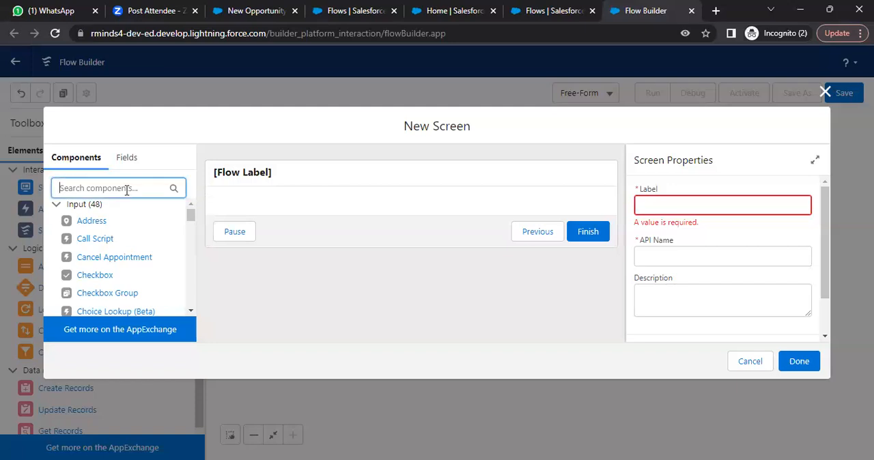
left_click(125, 158)
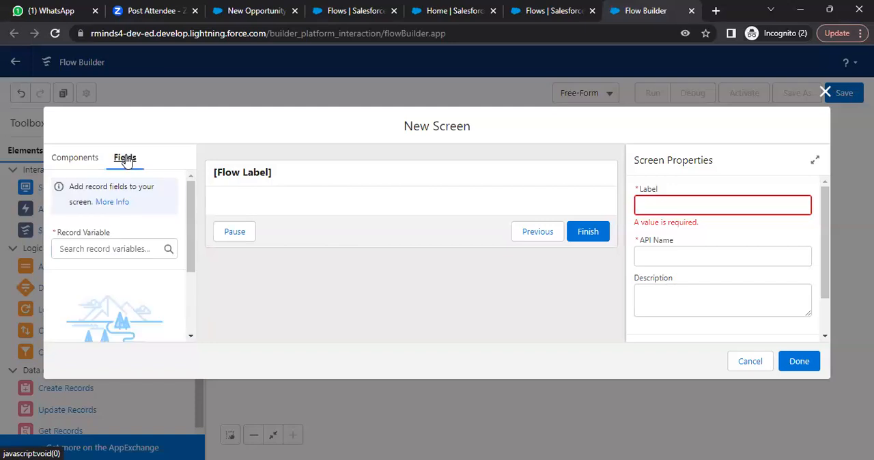
left_click(71, 252)
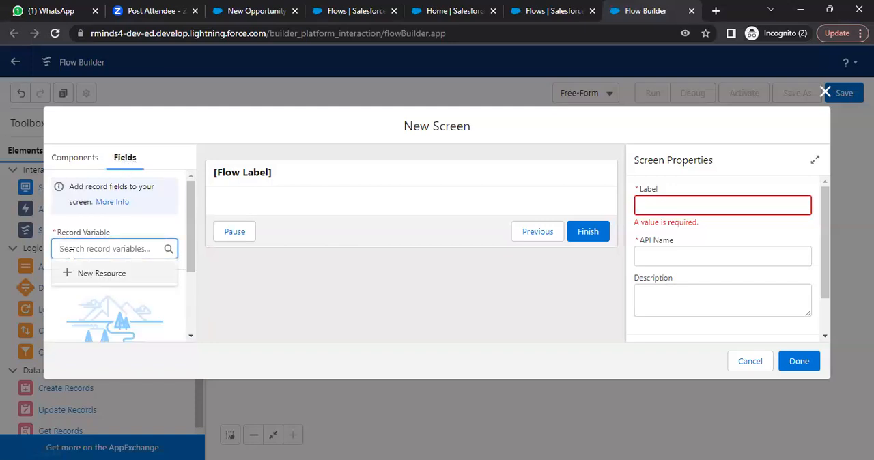
- Search the screen components for text and add a Text input component to the new screen
left_click(82, 161)
left_click(99, 187)
type("te")
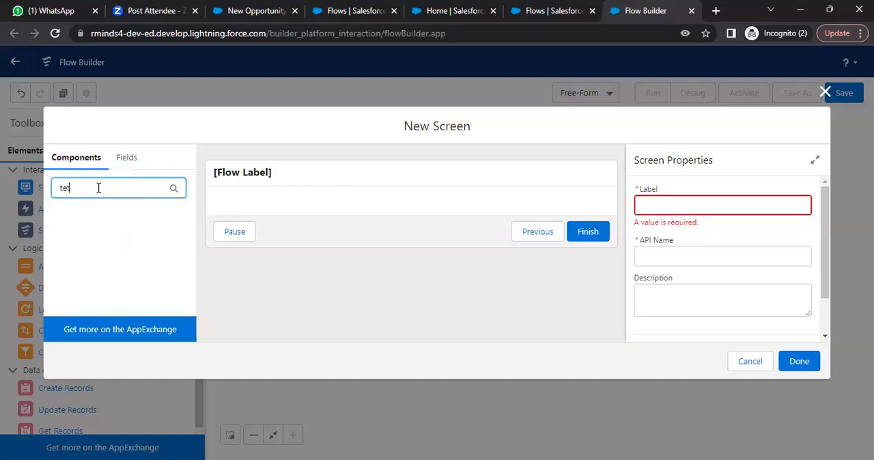
type("xt")
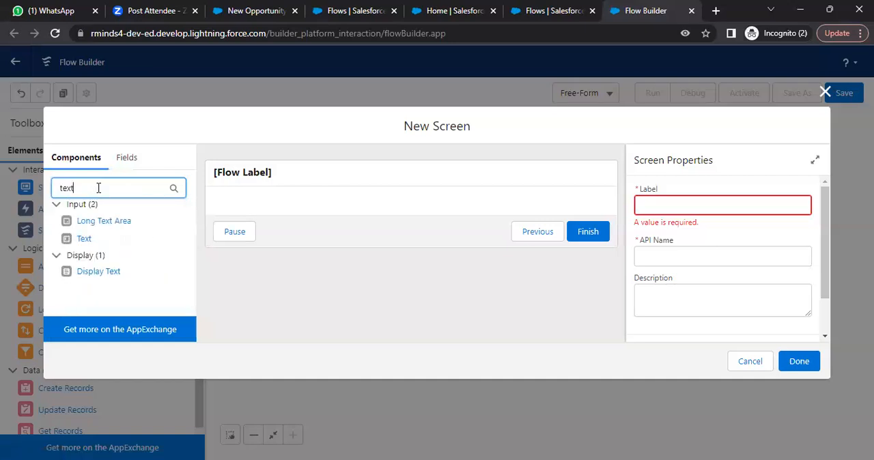
left_click_drag(84, 238, 310, 209)
- Label the text component Enter Stage with the API name Enter_Stage and make it required
left_click(666, 204)
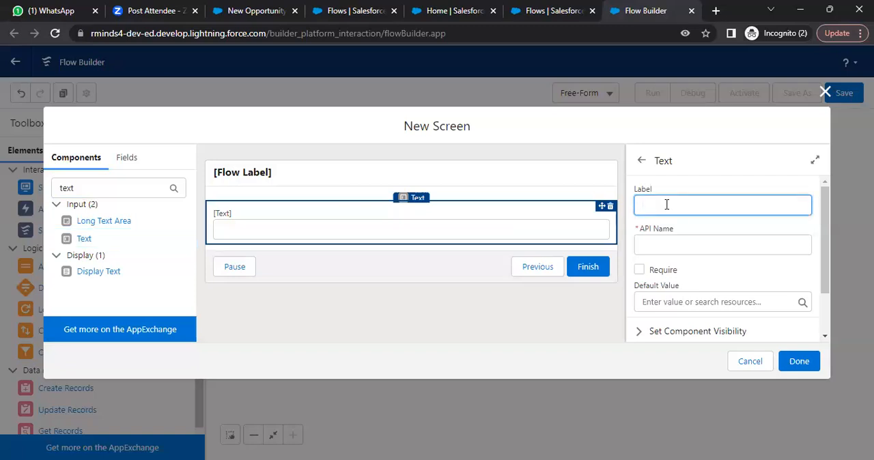
type("Enter Dat")
key("BackSpace")
type("Stage")
left_click(665, 243)
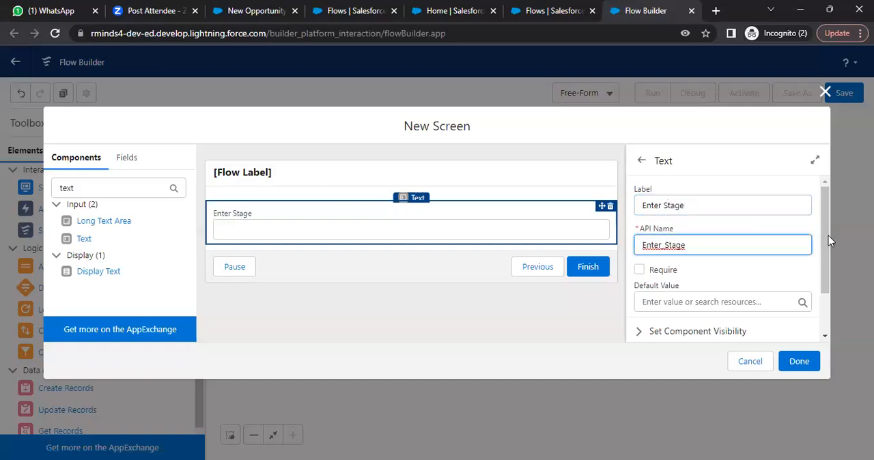
left_click_drag(826, 240, 827, 270)
left_click(639, 223)
- Examine the Enter Stage component's visibility and input validation settings
scroll(827, 285, "down", 1)
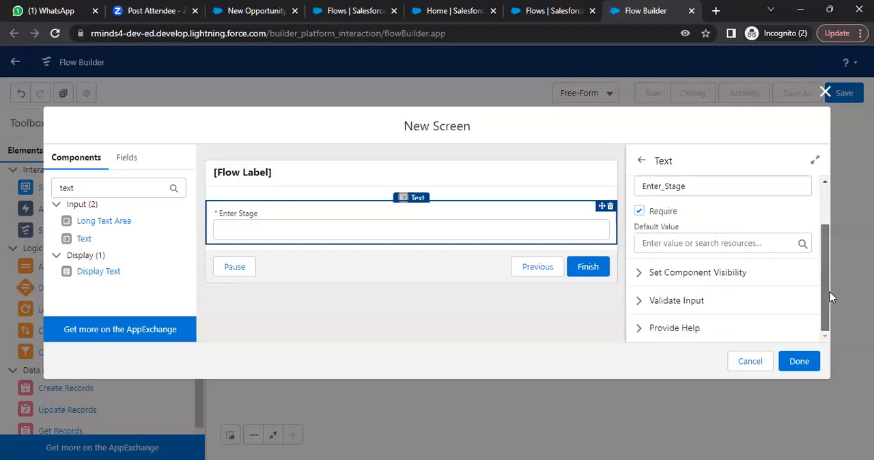
left_click(641, 274)
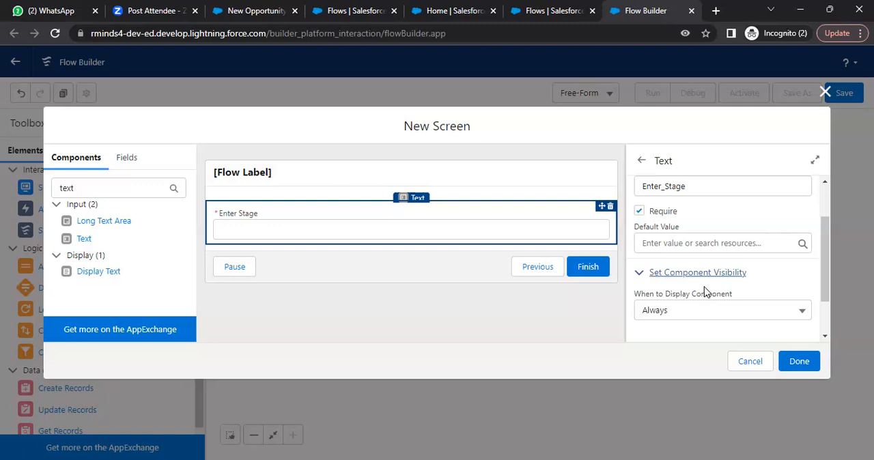
scroll(828, 273, "down", 1)
left_click_drag(830, 283, 833, 299)
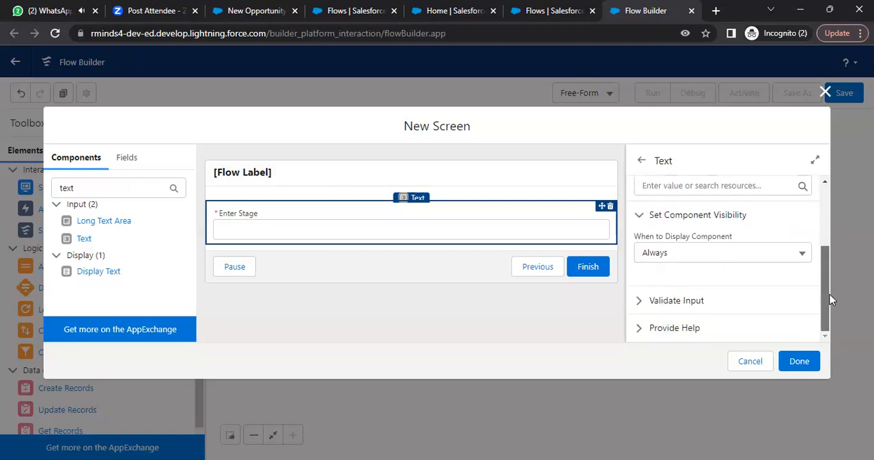
left_click(641, 302)
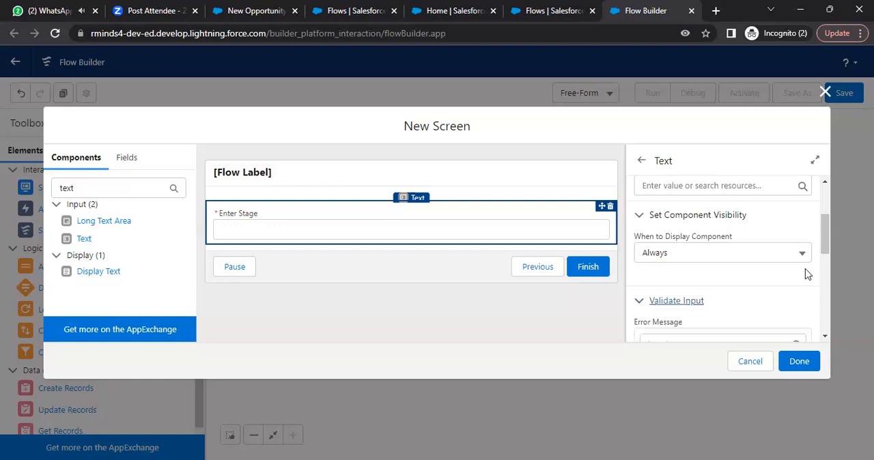
scroll(823, 267, "down", 3)
left_click_drag(823, 265, 821, 317)
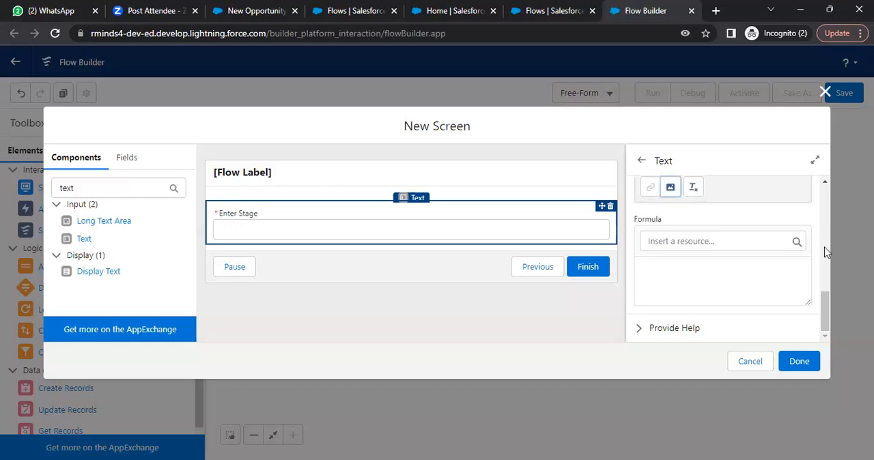
scroll(734, 228, "down", 3)
- Try inserting the Test choice set into the Enter Stage component's validation error message, and clear it again
left_click(726, 227)
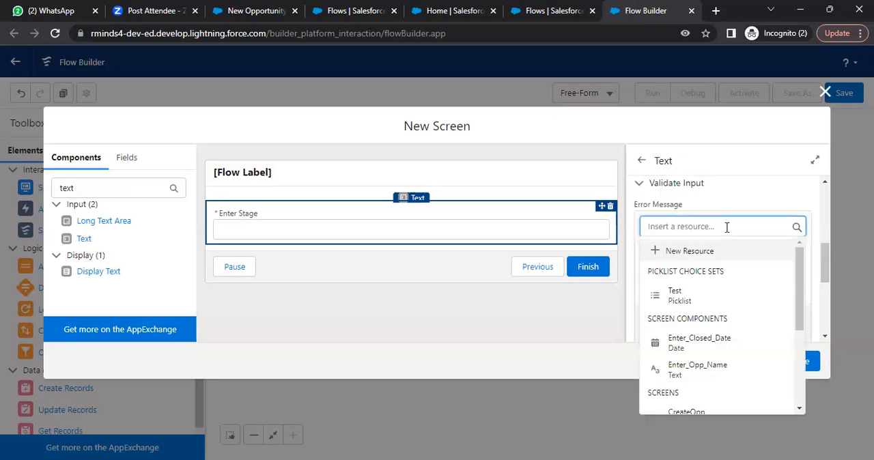
left_click(710, 294)
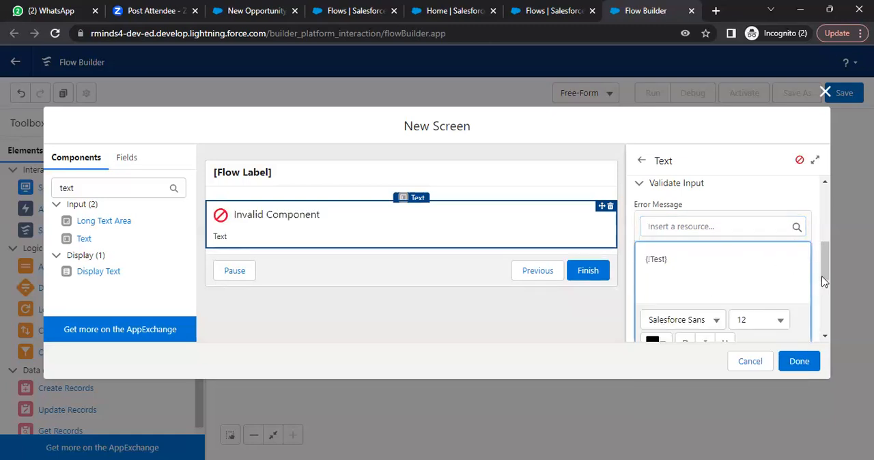
left_click_drag(823, 267, 824, 251)
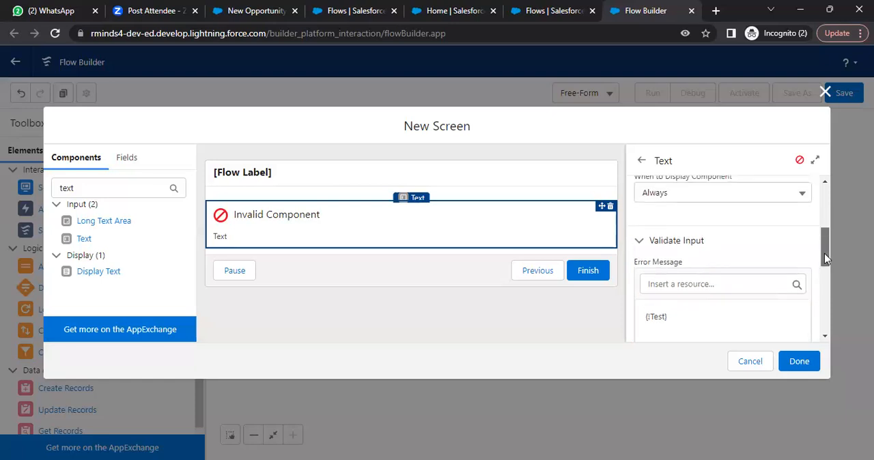
left_click(677, 311)
key("BackSpace")
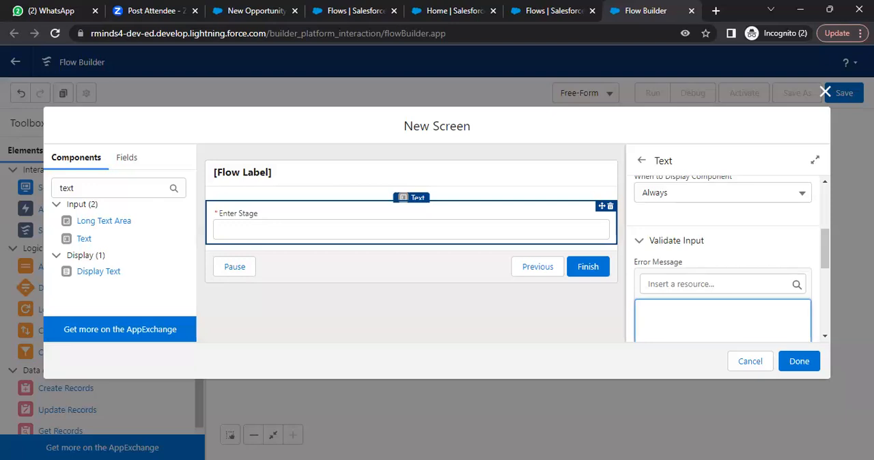
- Set the Enter Stage component's default value to the Test picklist choice set and try to finish the screen
left_click(683, 244)
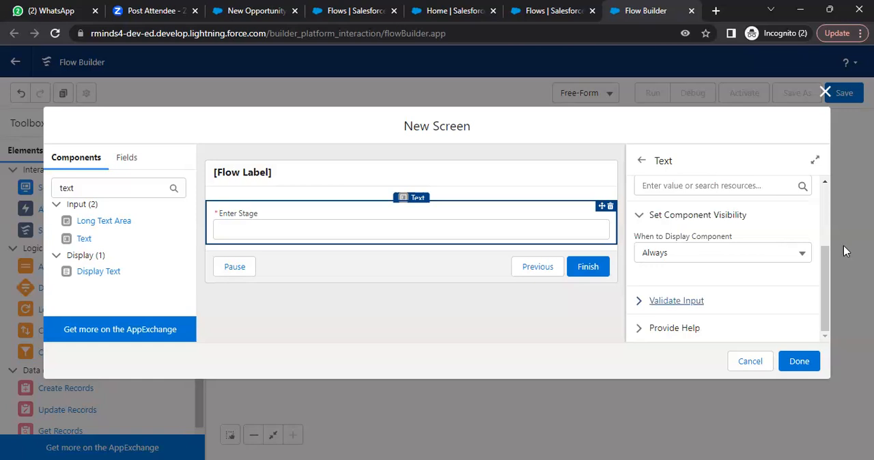
left_click_drag(825, 259, 839, 222)
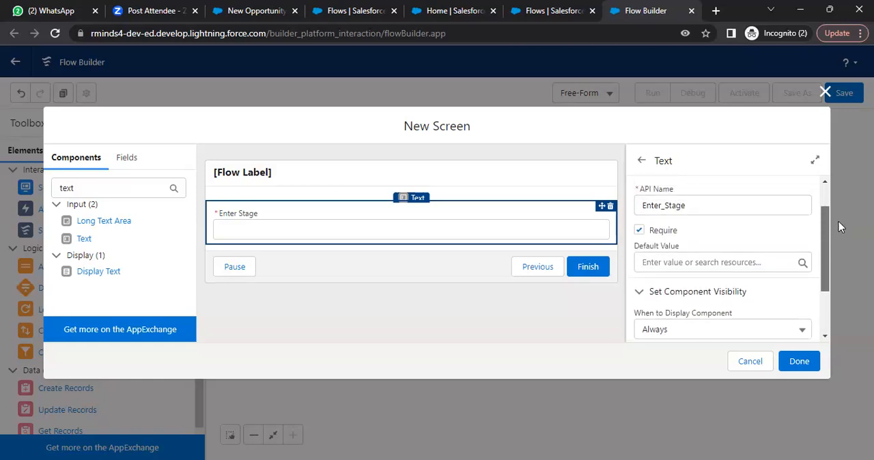
left_click(733, 262)
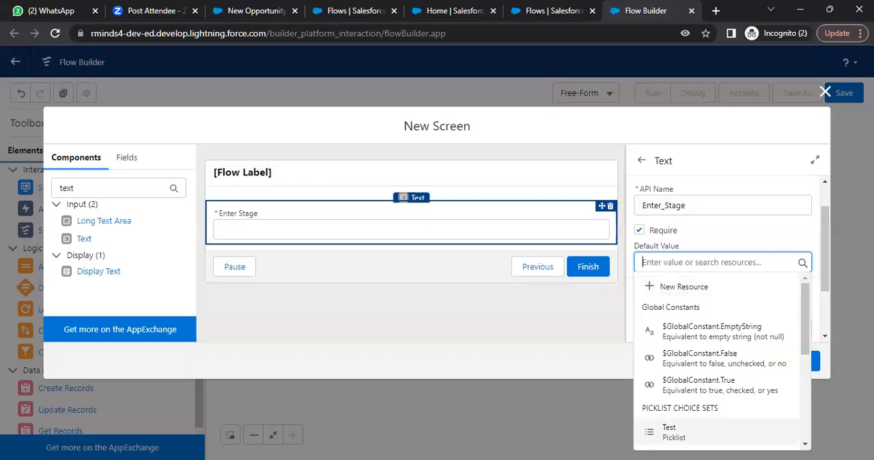
left_click(710, 435)
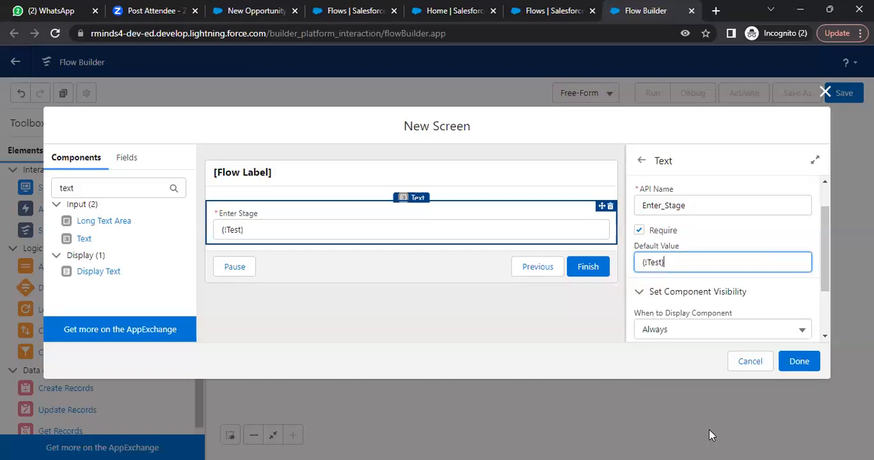
left_click_drag(827, 231, 827, 283)
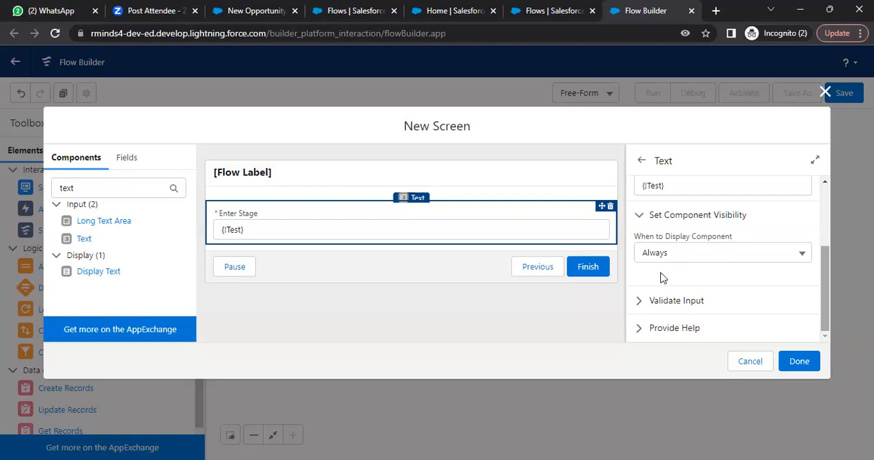
left_click(806, 366)
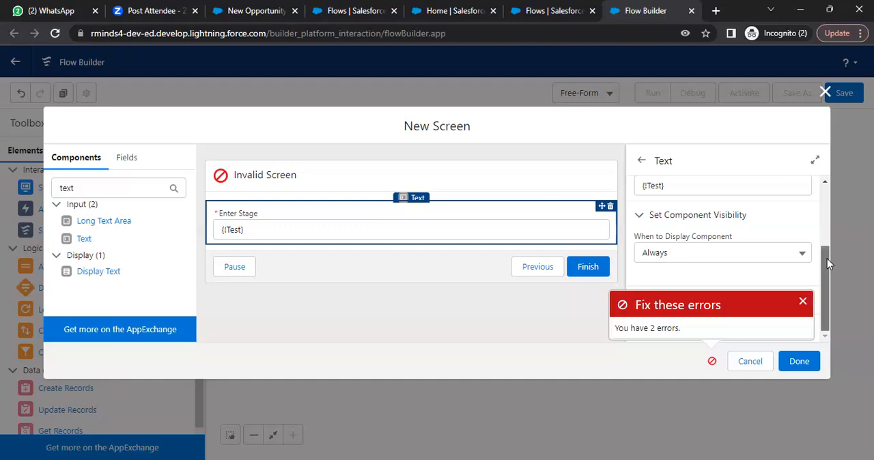
- Check the Enter Stage component's settings for errors and clear its default value
left_click_drag(826, 258, 840, 195)
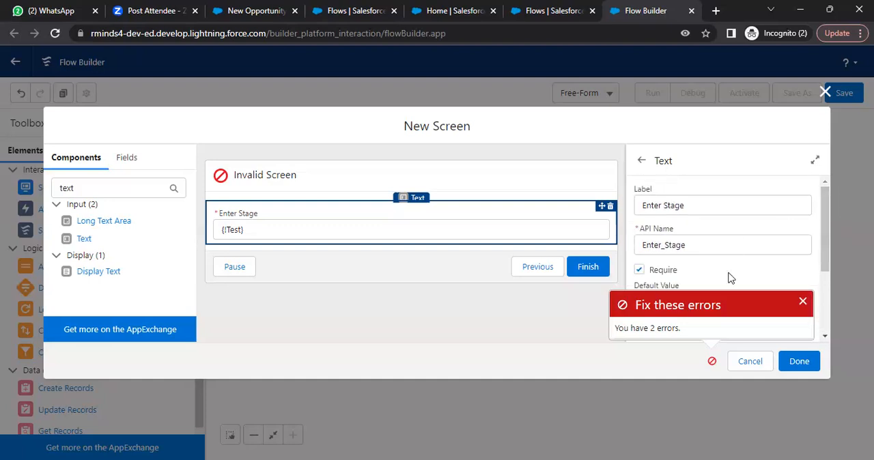
left_click(803, 301)
left_click_drag(824, 239, 826, 308)
left_click(688, 301)
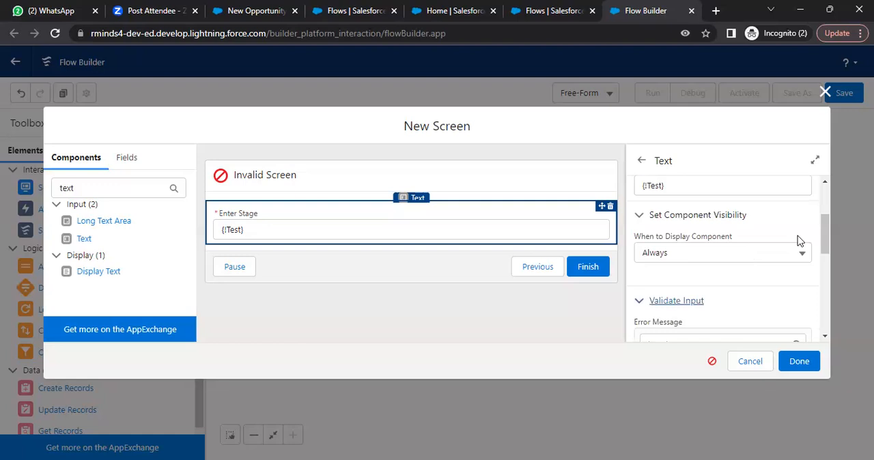
left_click_drag(823, 236, 823, 208)
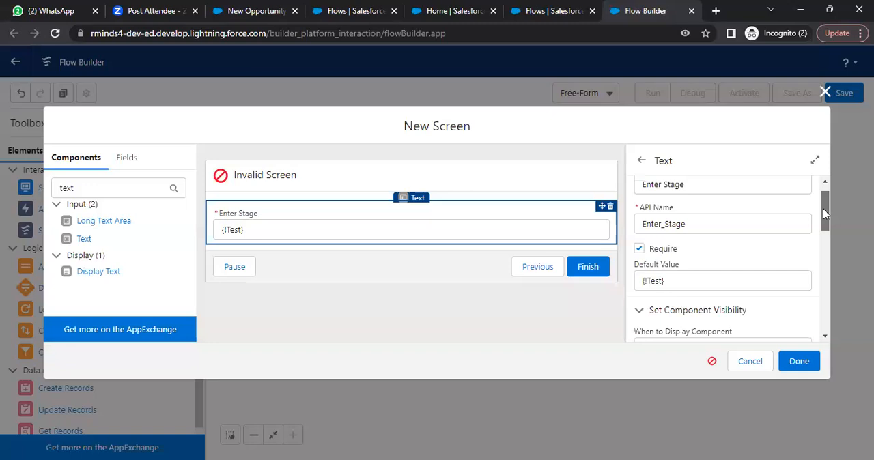
left_click_drag(823, 208, 824, 202)
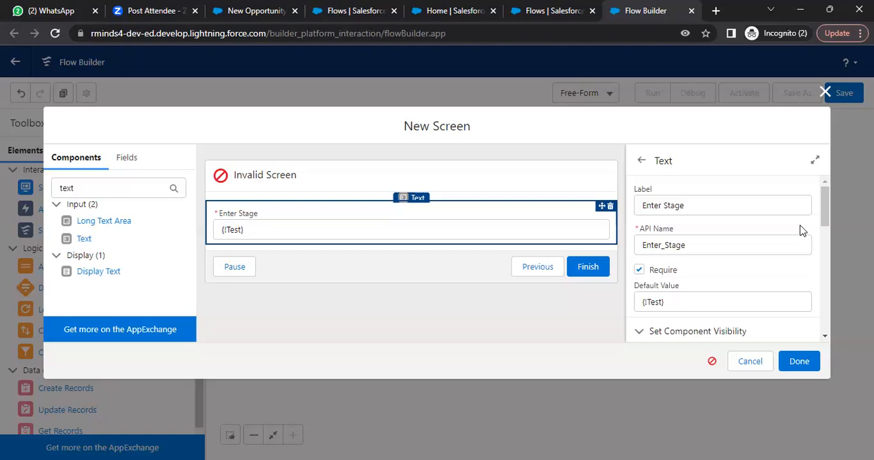
left_click(687, 298)
key("ctrl+a")
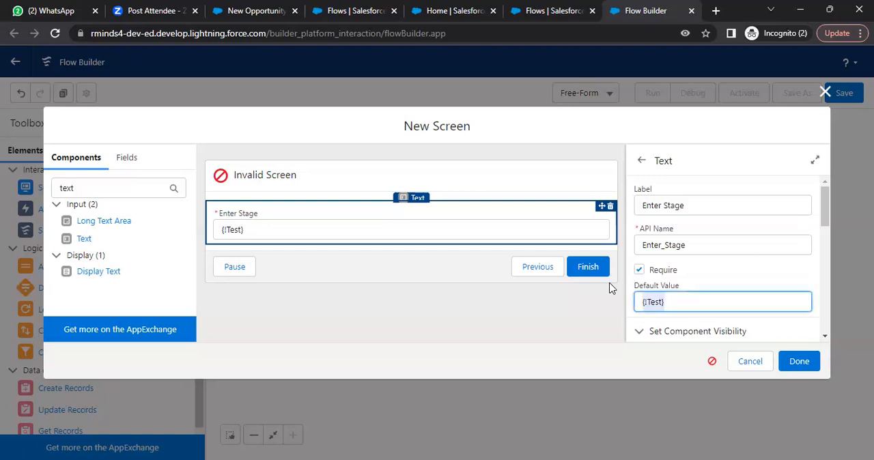
key("BackSpace")
left_click_drag(827, 211, 827, 297)
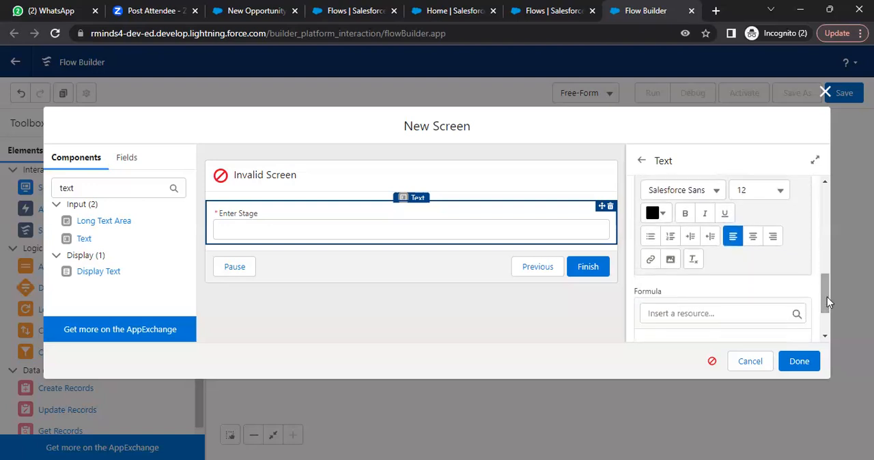
- Label the new screen MyTest in its screen properties and finish the screen
left_click(593, 269)
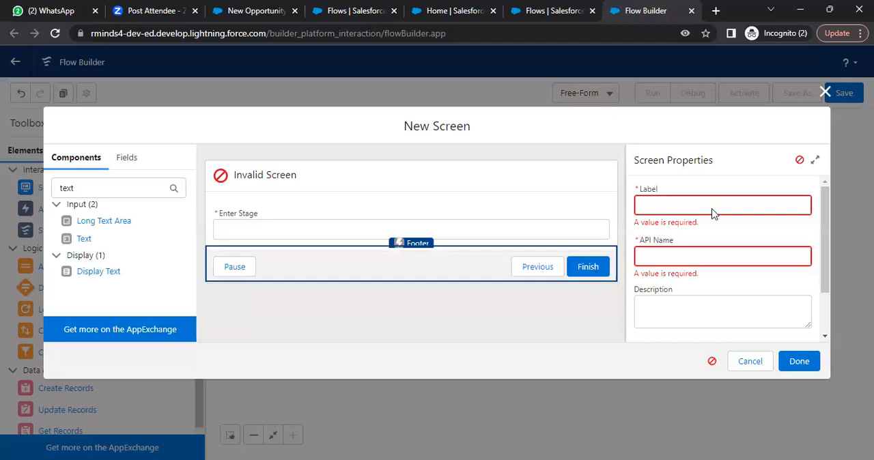
left_click(681, 210)
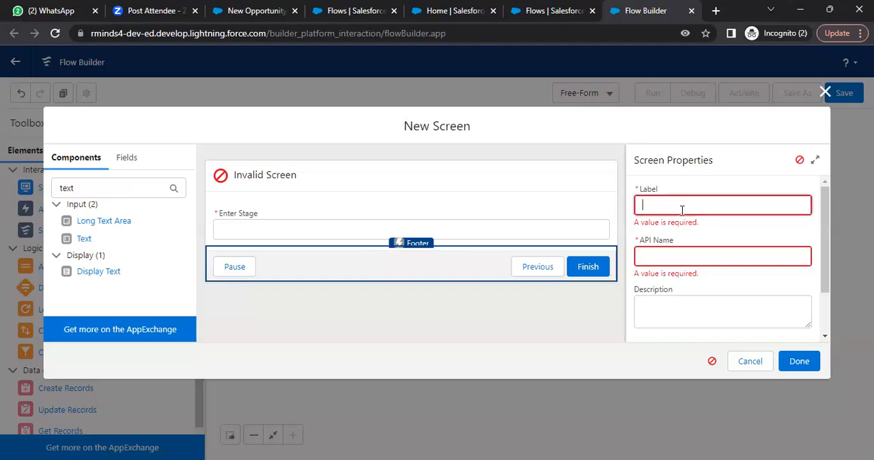
type("MyTest")
left_click(673, 254)
mouse_move(825, 207)
left_mouse_down()
mouse_move(827, 261)
mouse_move(825, 200)
left_mouse_up()
left_click(803, 367)
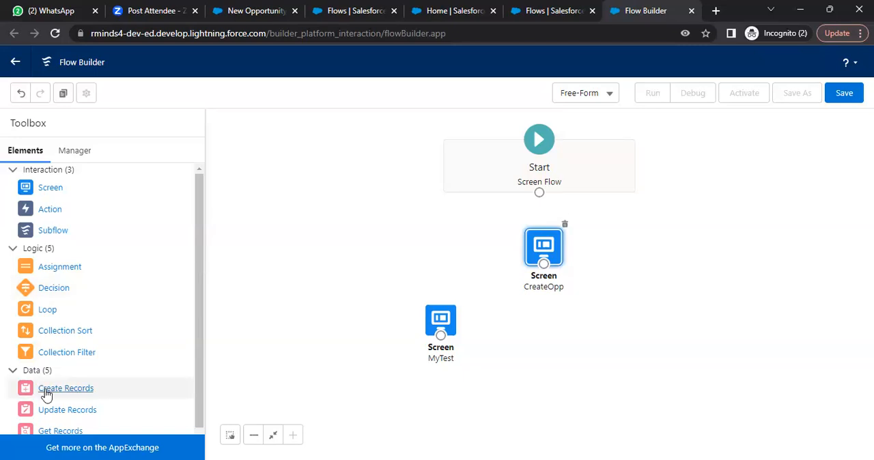
- Add a Create Records element labelled CreateOpp that sets record fields using separate resources and literal values
left_click_drag(46, 394, 617, 371)
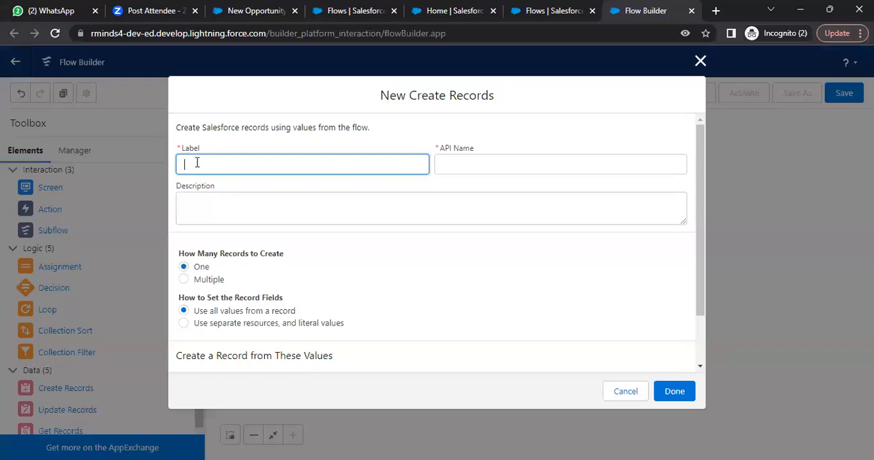
type("CreateOpp")
left_click(185, 325)
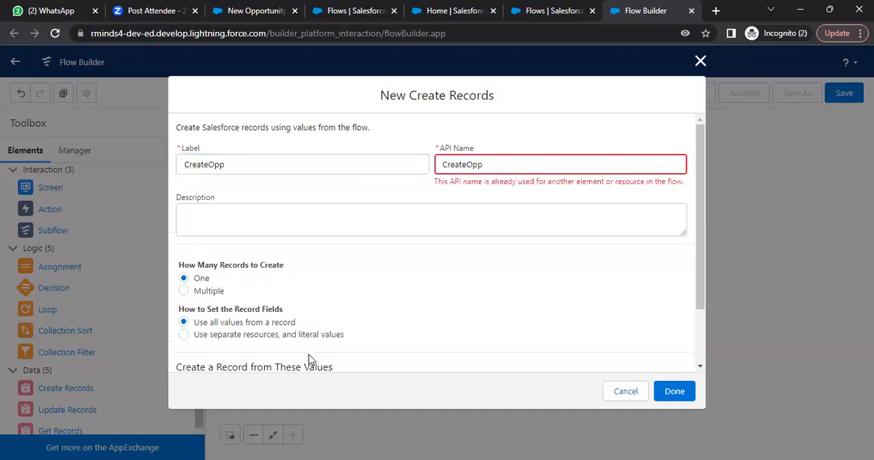
left_click(183, 335)
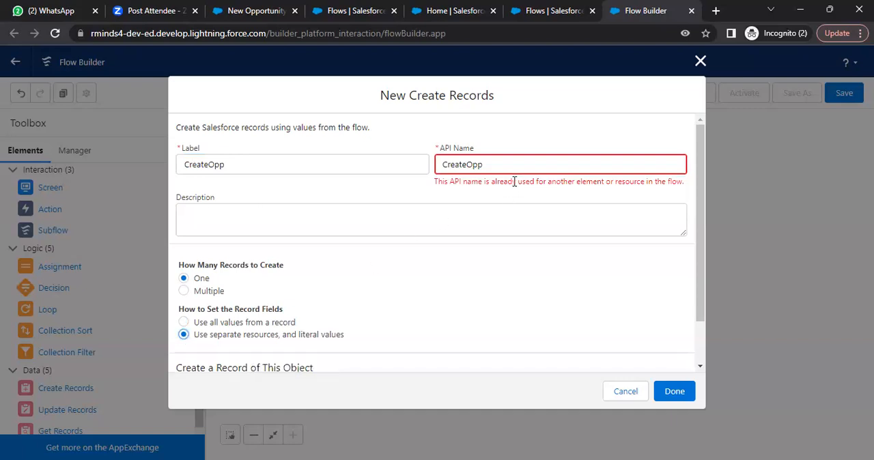
- Change both the label and the API name of the Create Records element to CreateOppNew
left_click(526, 165)
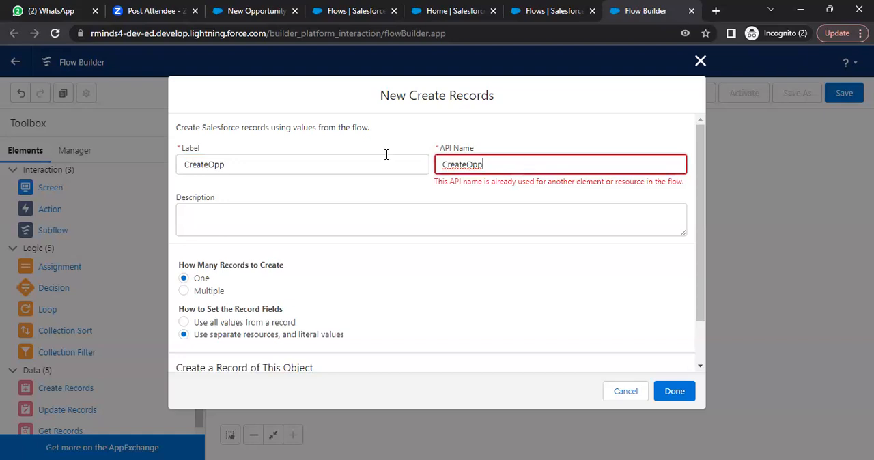
left_click(239, 163)
type("New")
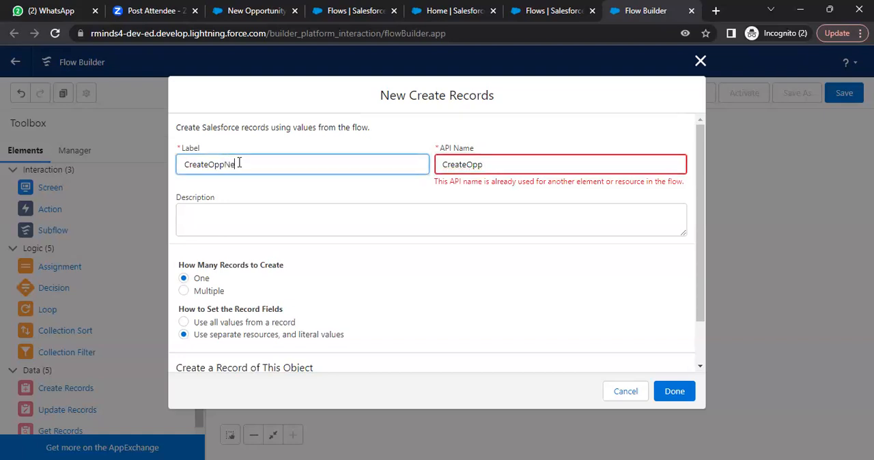
left_click(524, 164)
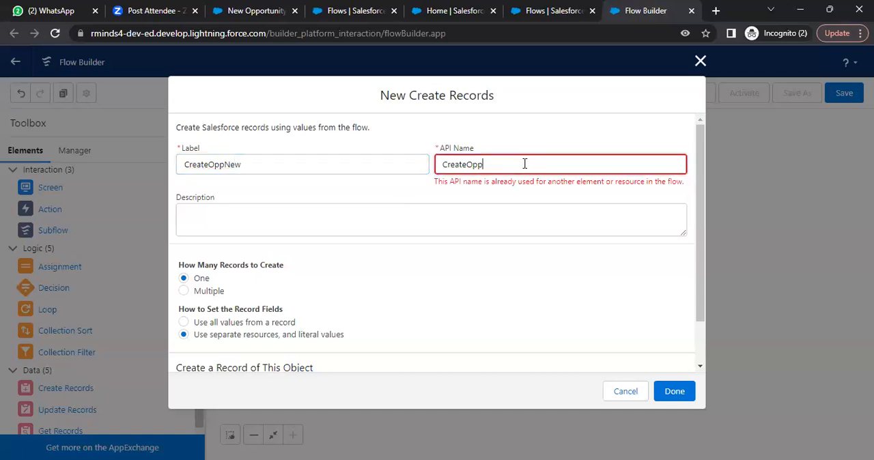
type("New")
left_click(441, 212)
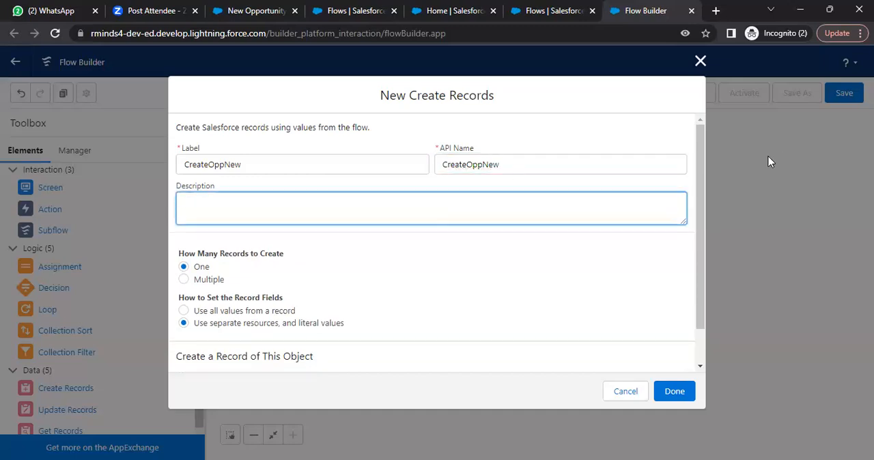
- Set Opportunity as the object for which the CreateOppNew element creates a record
left_click(705, 180)
scroll(705, 180, "down", 1)
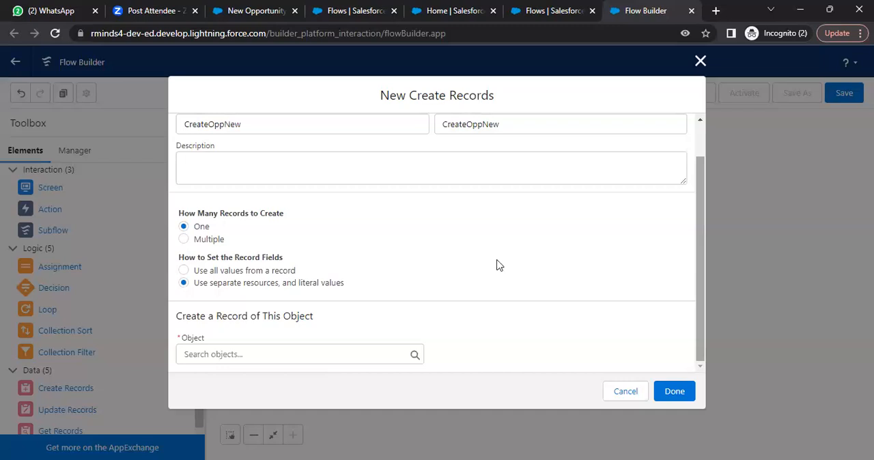
left_click(328, 356)
type("Opp")
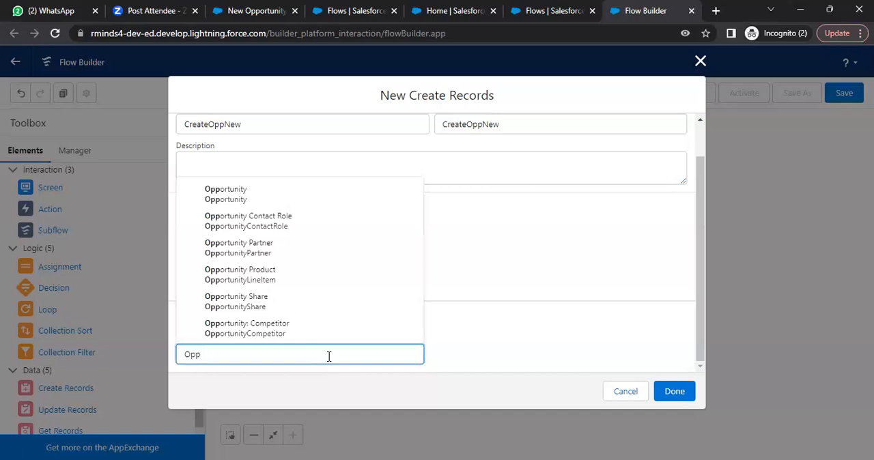
left_click(275, 194)
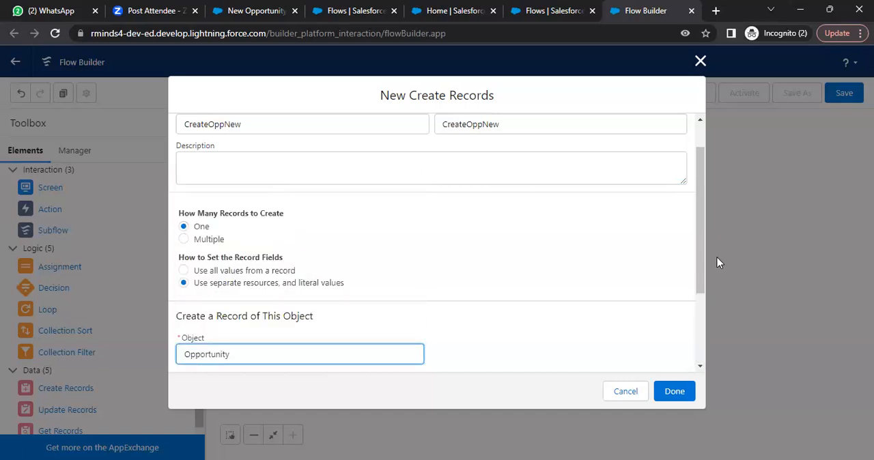
left_click_drag(704, 248, 704, 350)
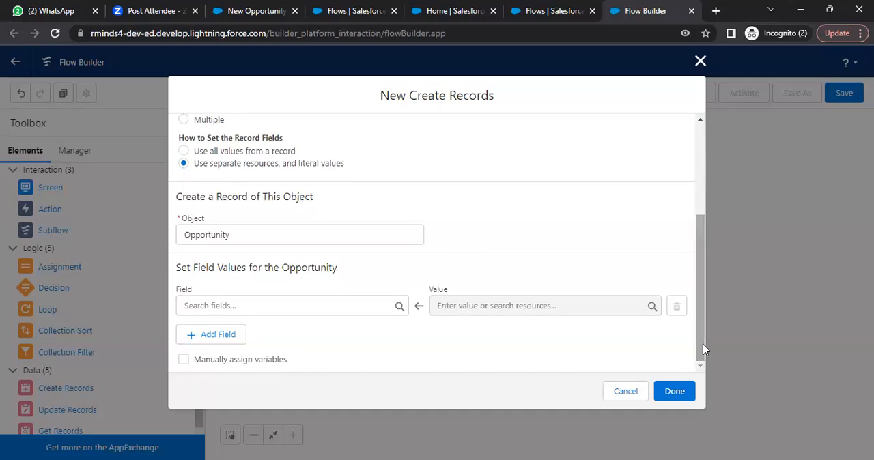
- Check the required fields in the New Opportunity form and choose Name as the first Opportunity field to set
left_click(299, 307)
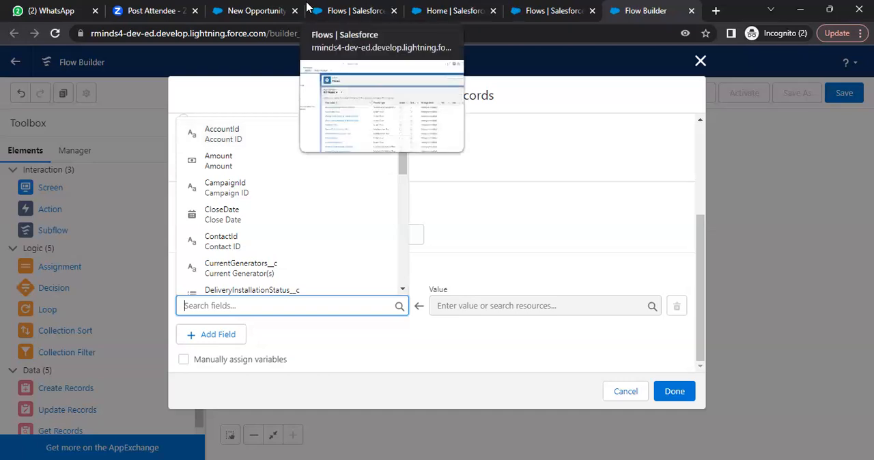
left_click(274, 8)
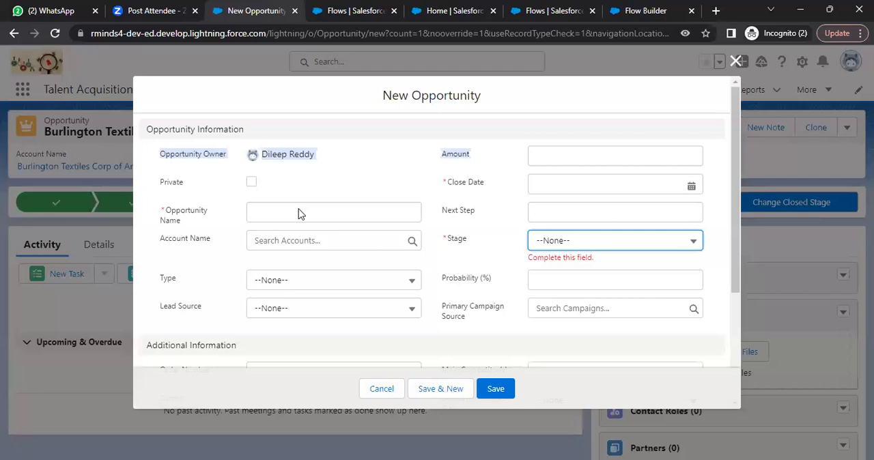
left_click(640, 10)
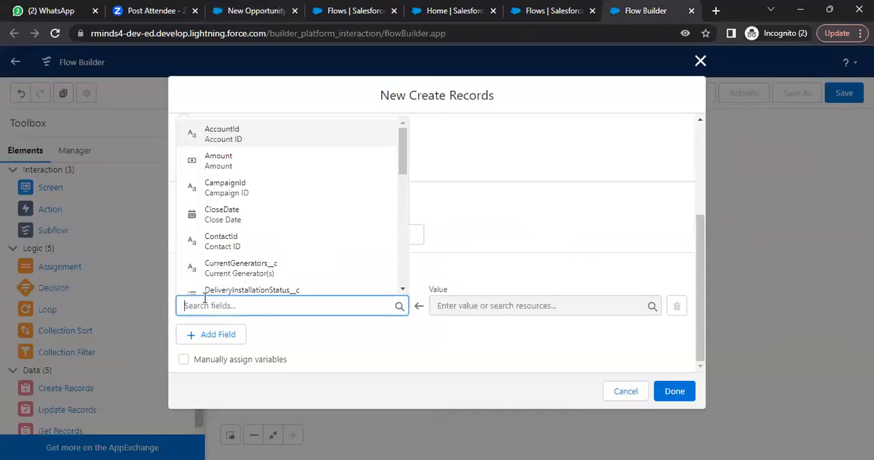
type("opp")
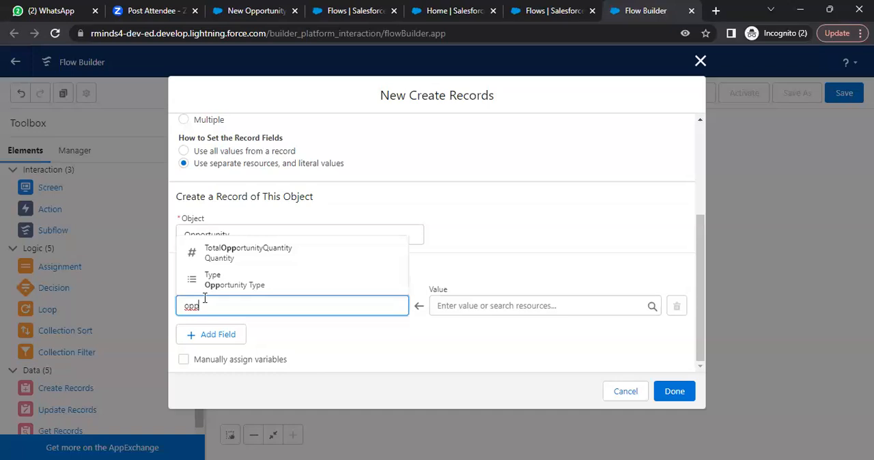
key("BackSpace")
key("BackSpace")
key("BackSpace")
type("Nam")
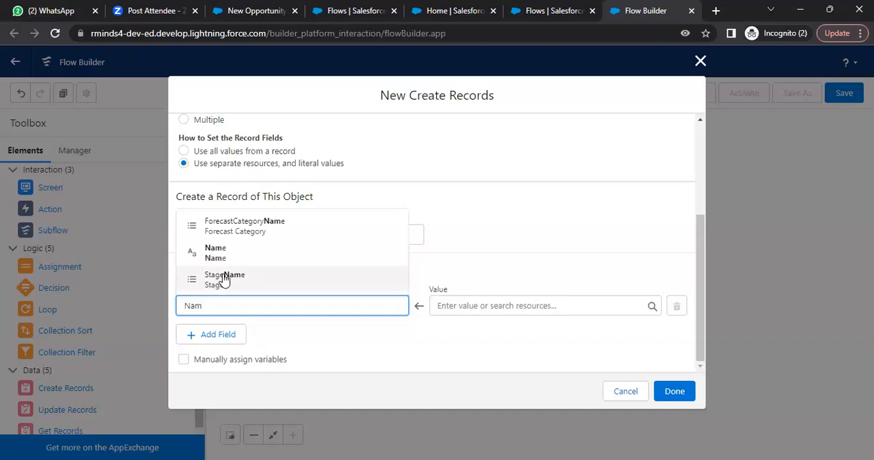
left_click(242, 264)
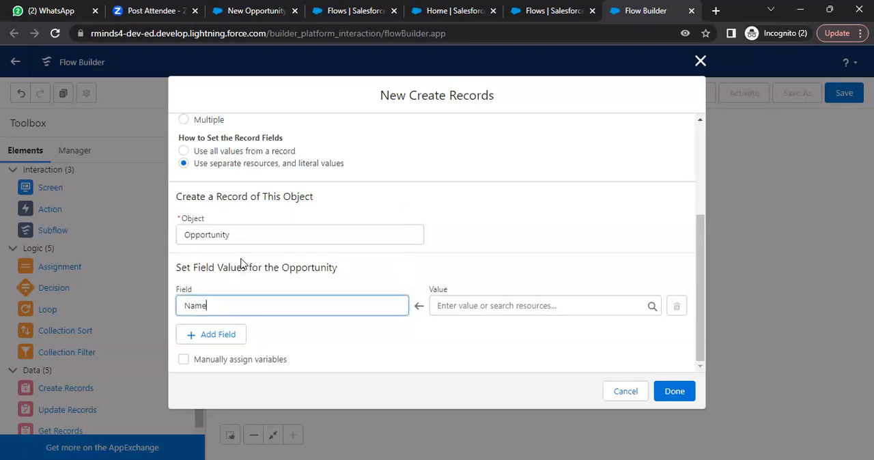
- Set the value of the Opportunity Name field to the Enter_Opp_Name screen component
left_click(483, 306)
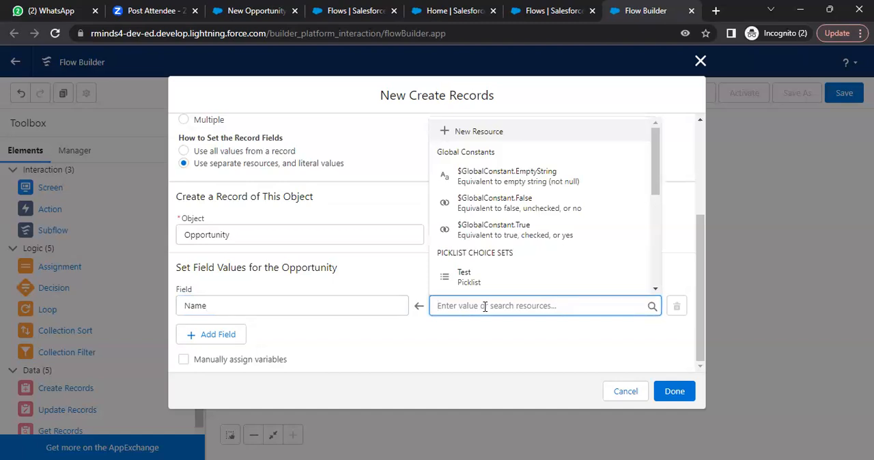
type("Na")
key("BackSpace")
key("BackSpace")
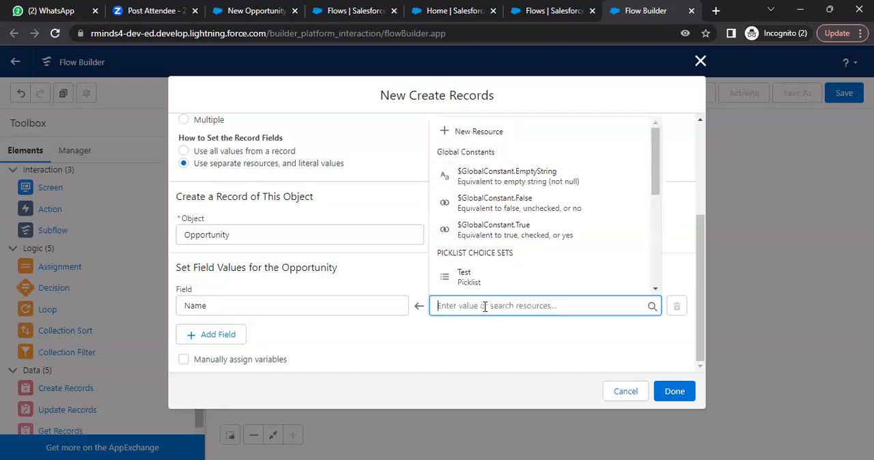
type("Opp")
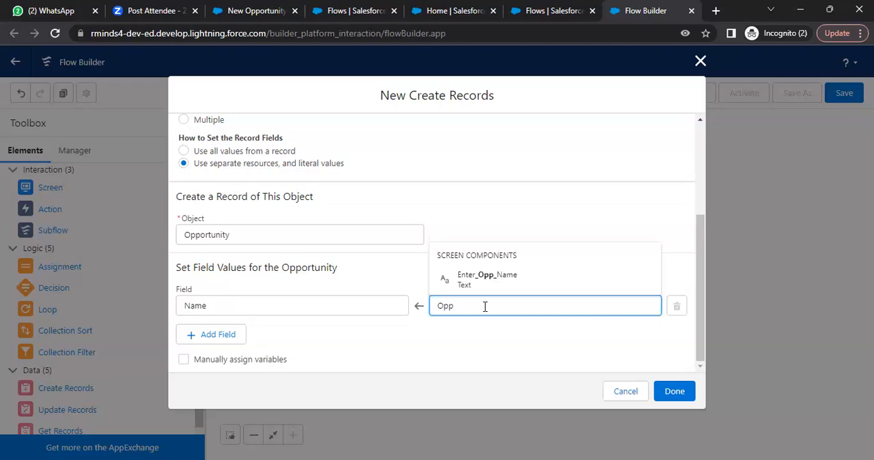
left_click(491, 276)
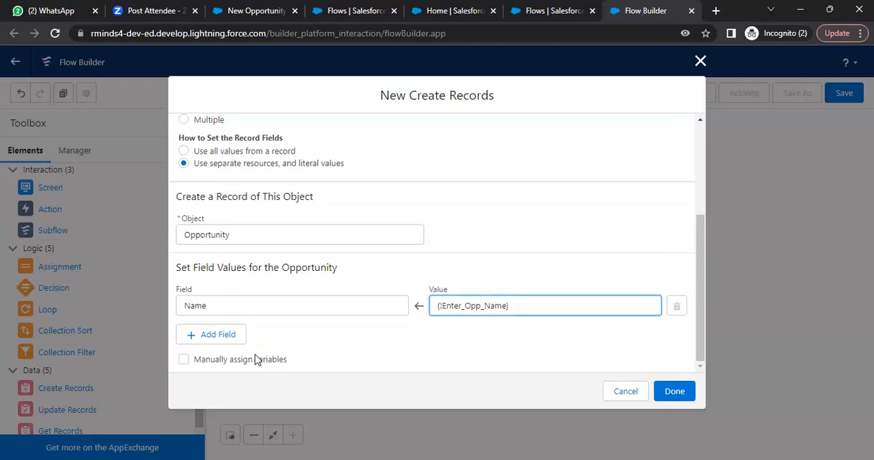
- Add CloseDate as a second Opportunity field and set its value to the Enter_Closed_Date screen component
left_click(220, 336)
left_click(216, 350)
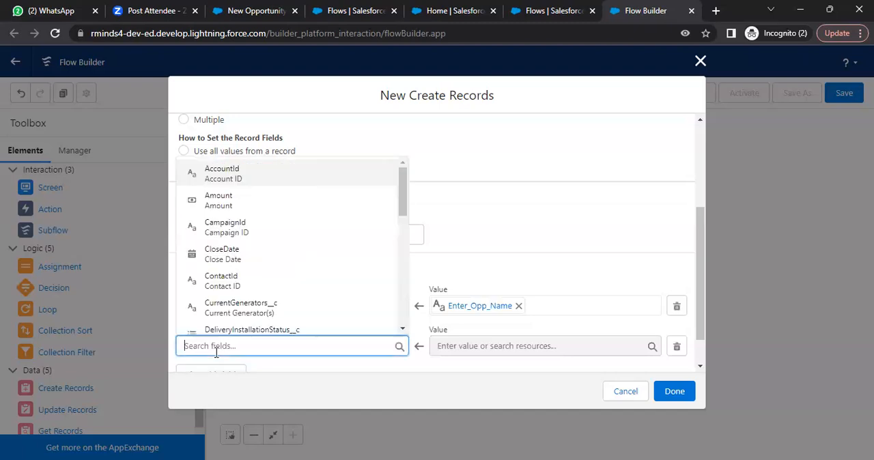
type("Clo")
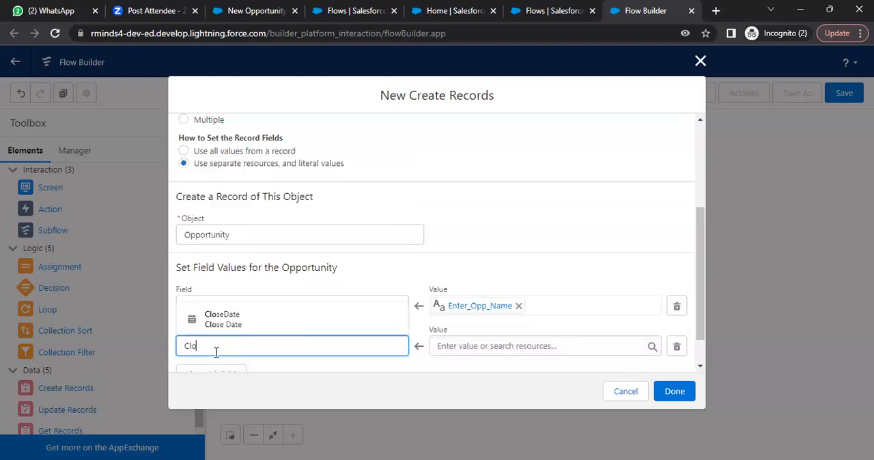
left_click(246, 321)
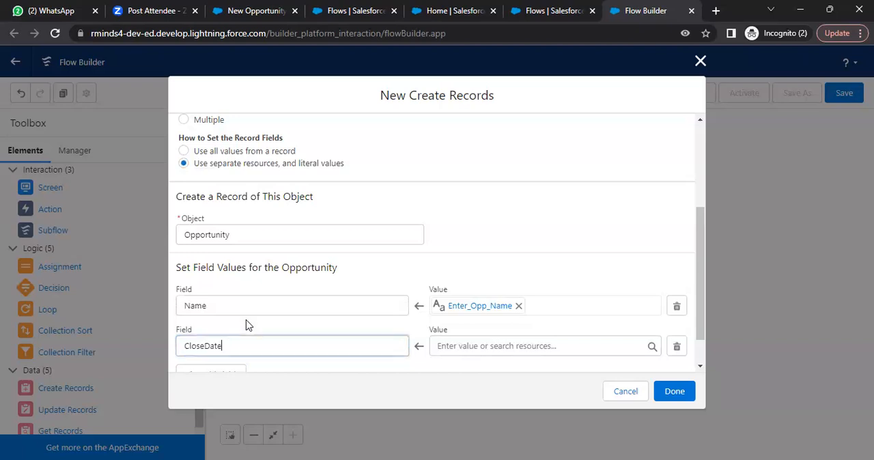
left_click(486, 347)
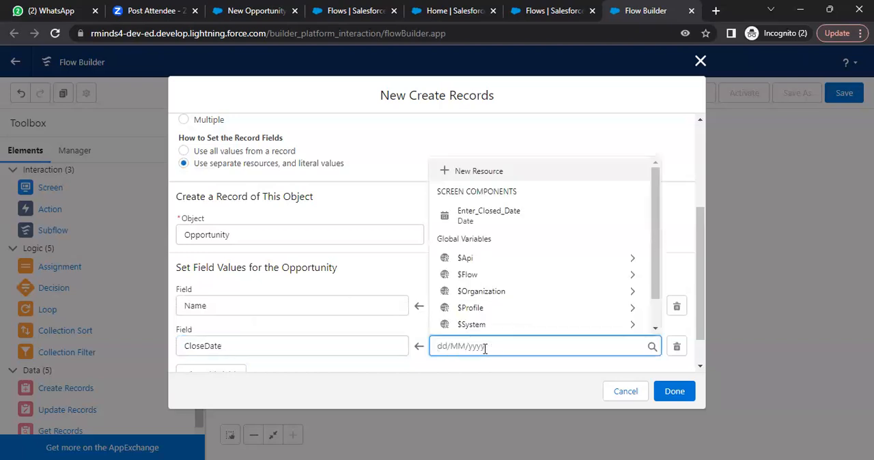
left_click(516, 218)
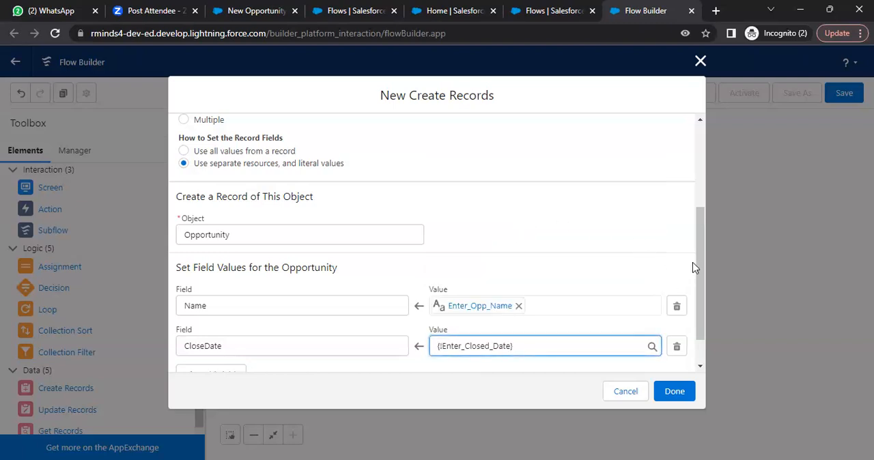
- Add a third field row to the Create Records element and choose StageName as its Opportunity field
left_click_drag(695, 259, 700, 286)
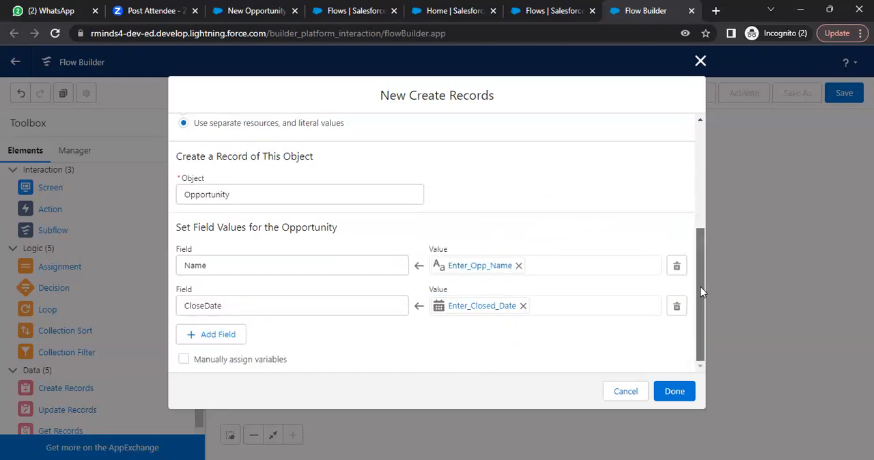
left_click(215, 334)
left_click(238, 346)
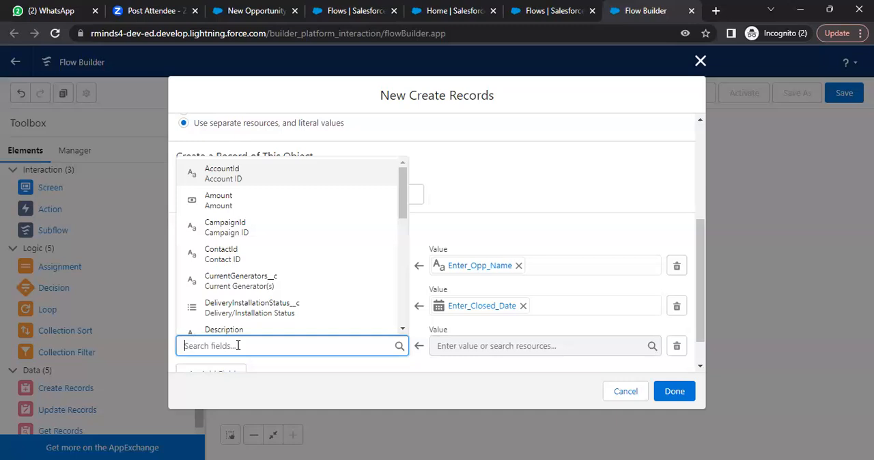
type("Sat")
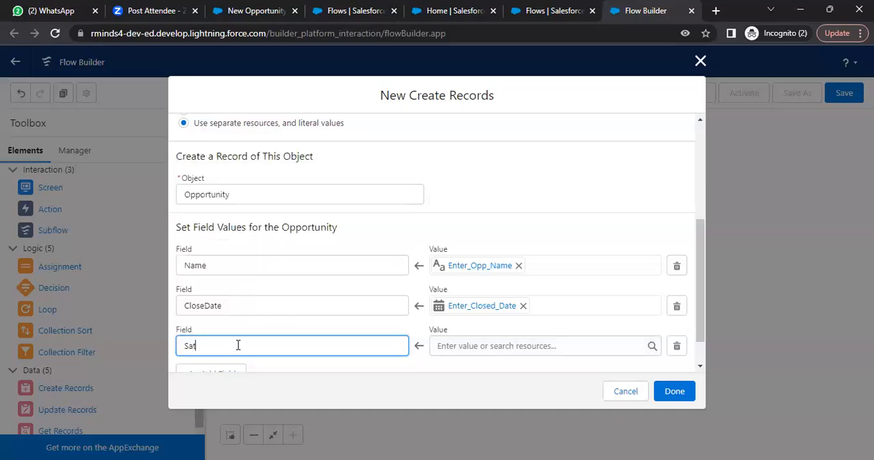
key("BackSpace")
key("BackSpace")
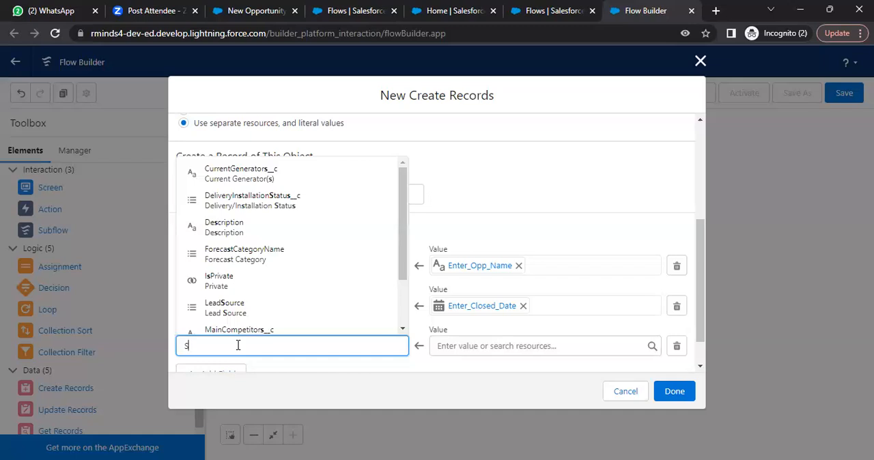
type("t")
left_click(246, 326)
- Set the StageName value to the Enter_Stage screen component and finish the Create Records element
left_click(462, 348)
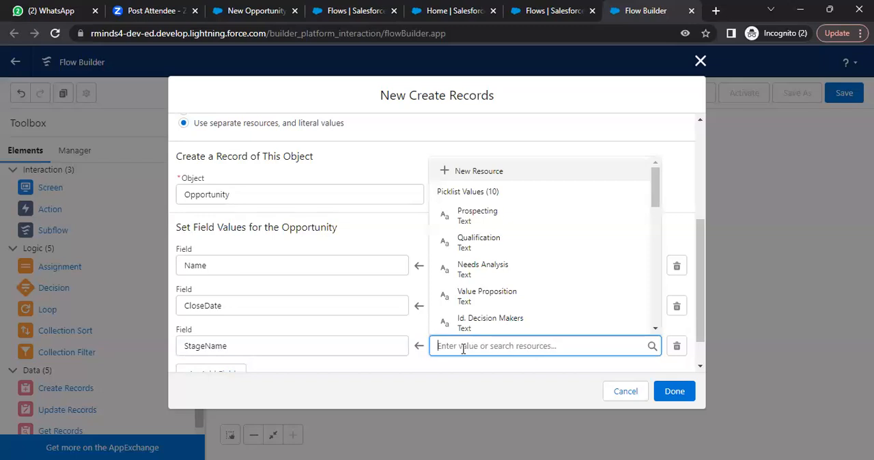
type("st")
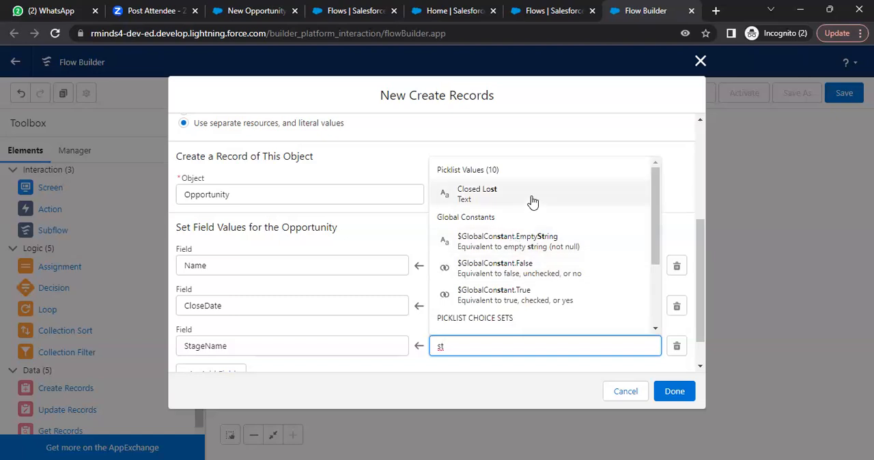
left_click_drag(654, 213, 657, 258)
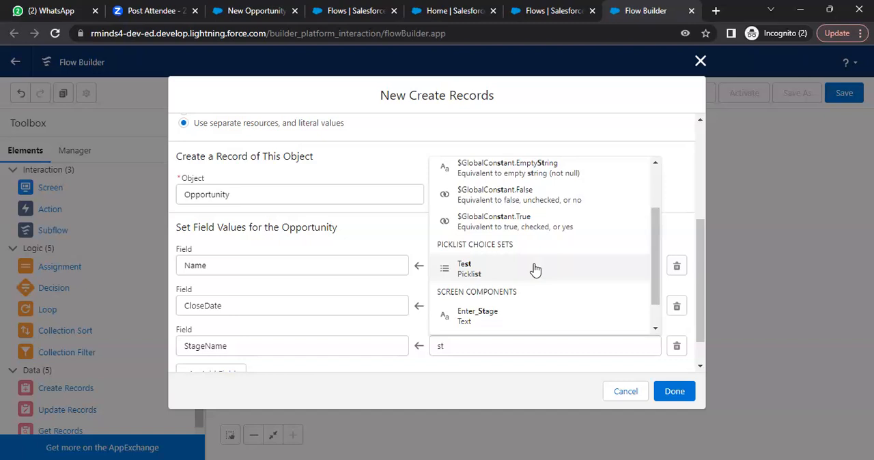
left_click(527, 317)
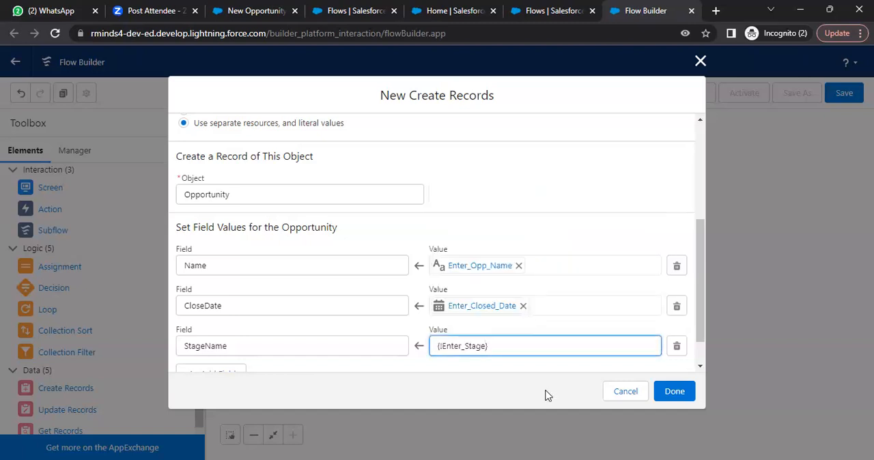
left_click(667, 397)
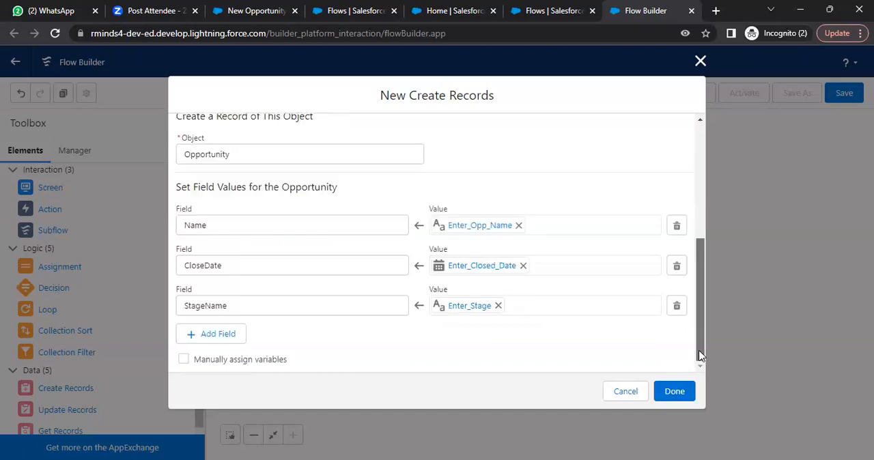
left_click(669, 395)
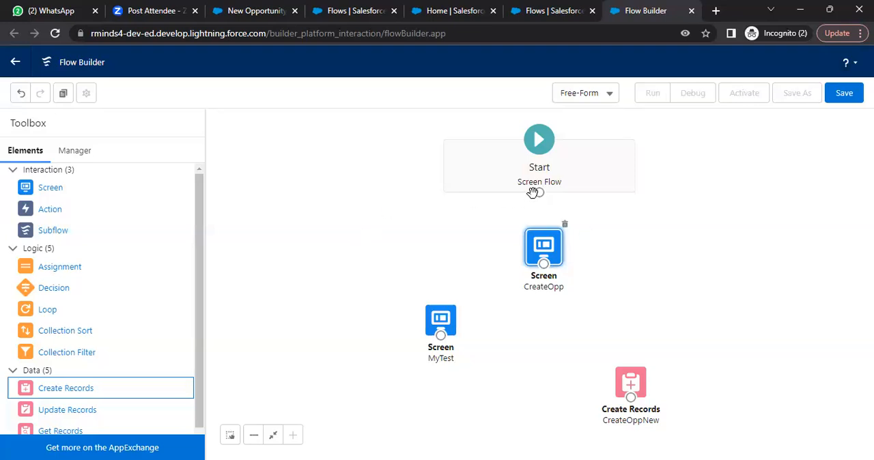
- Connect Start to the CreateOpp screen, that screen to MyTest, and MyTest to the CreateOppNew element
left_click_drag(539, 193, 543, 268)
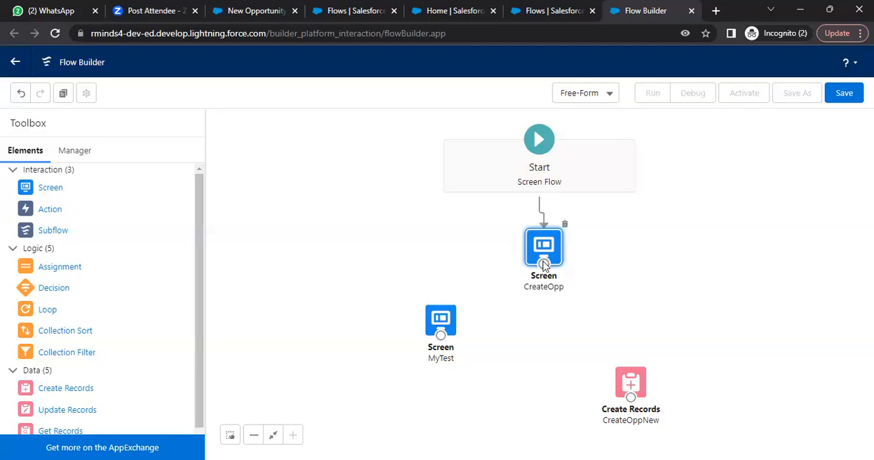
left_click_drag(543, 263, 632, 401)
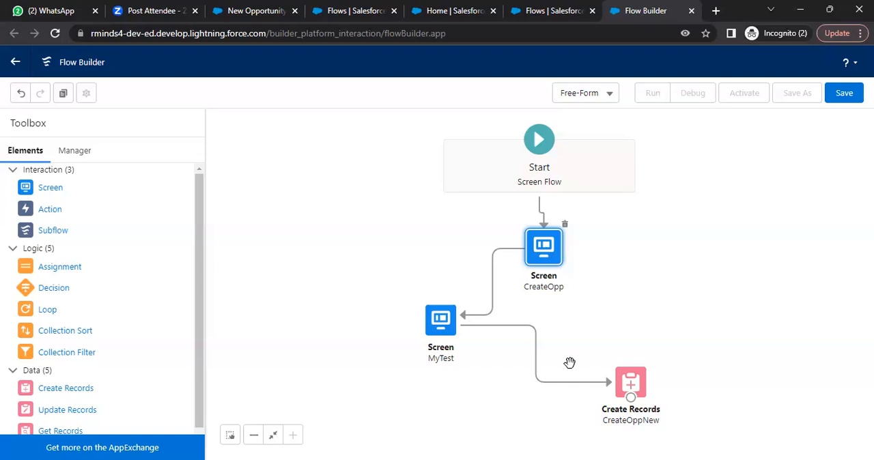
- Save the flow with the label NewOpp
left_click(844, 93)
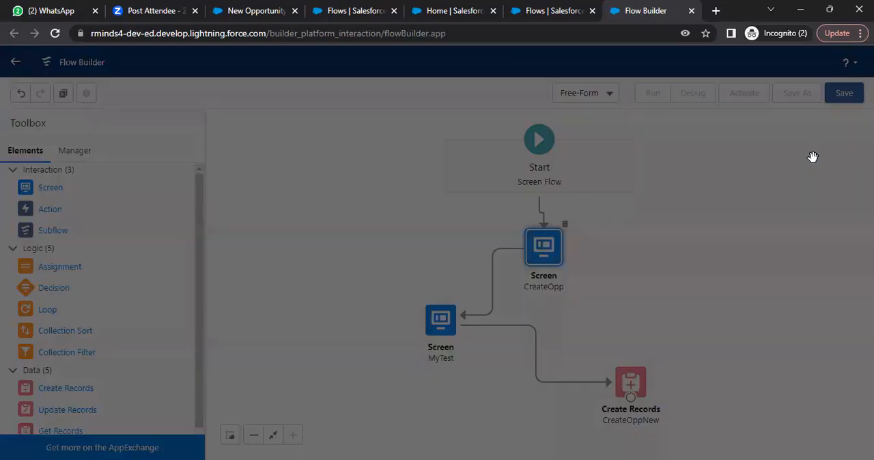
left_click(387, 205)
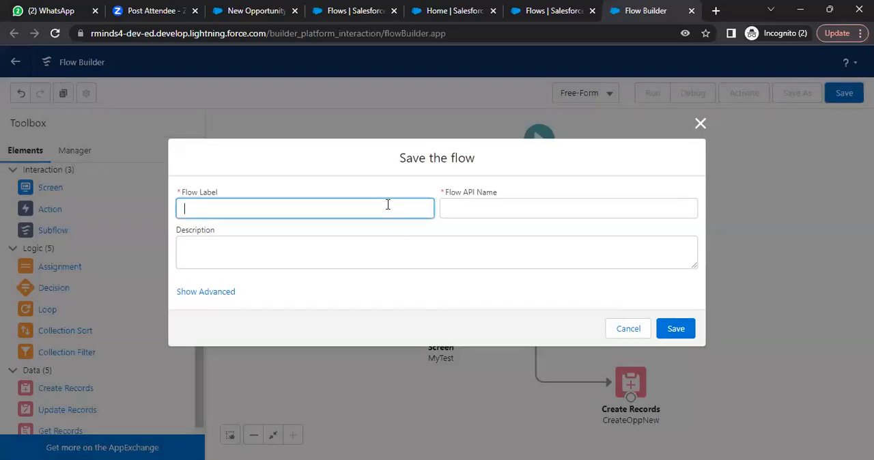
type("NewOpp")
left_click(662, 327)
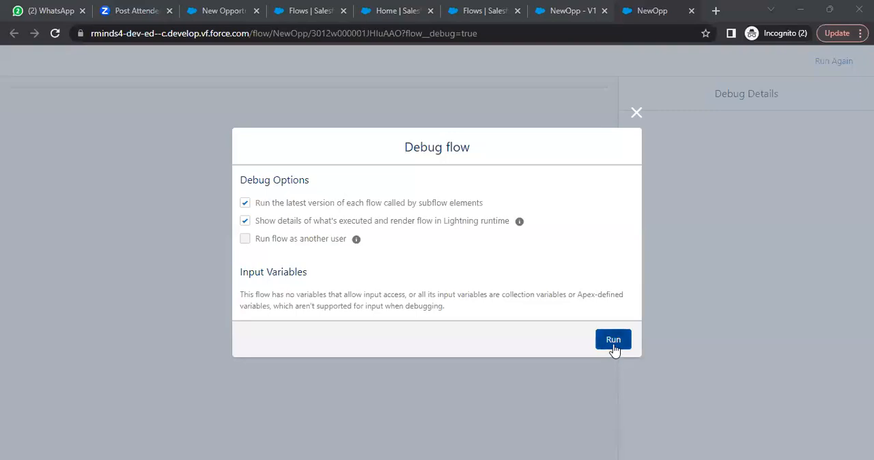
- Run the flow in debug mode and submit its first screen with opportunity name TestFlow and closed date 31 May 2023
left_click(613, 344)
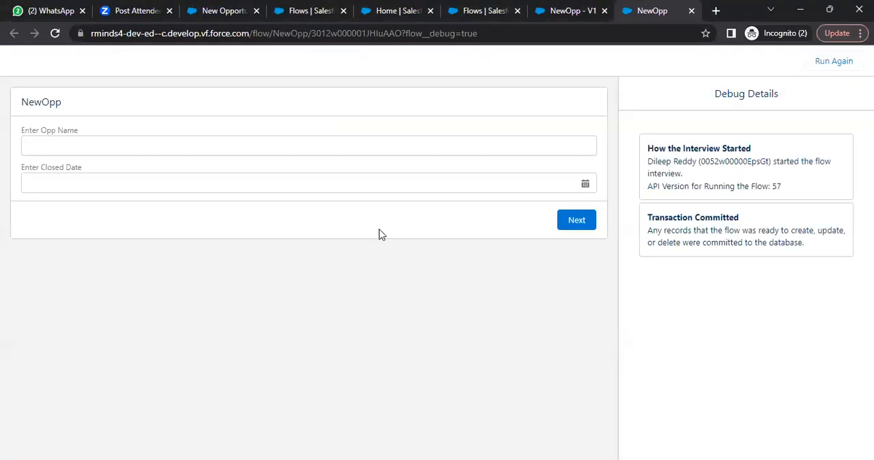
left_click(204, 152)
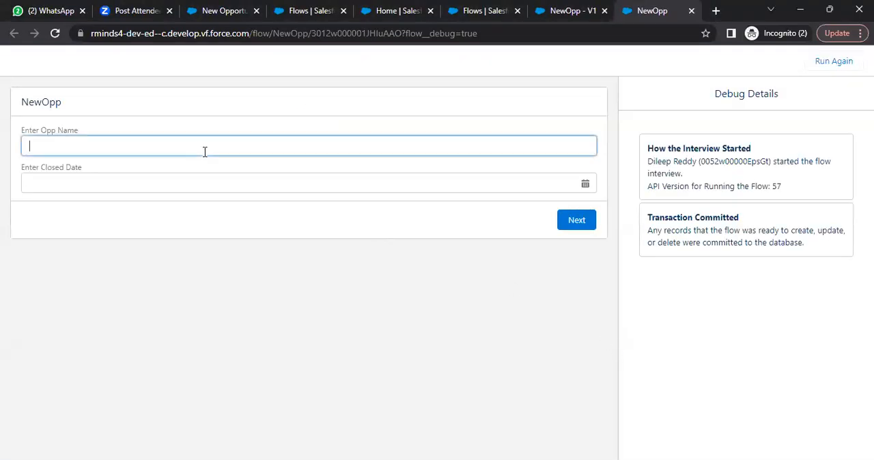
type("Te")
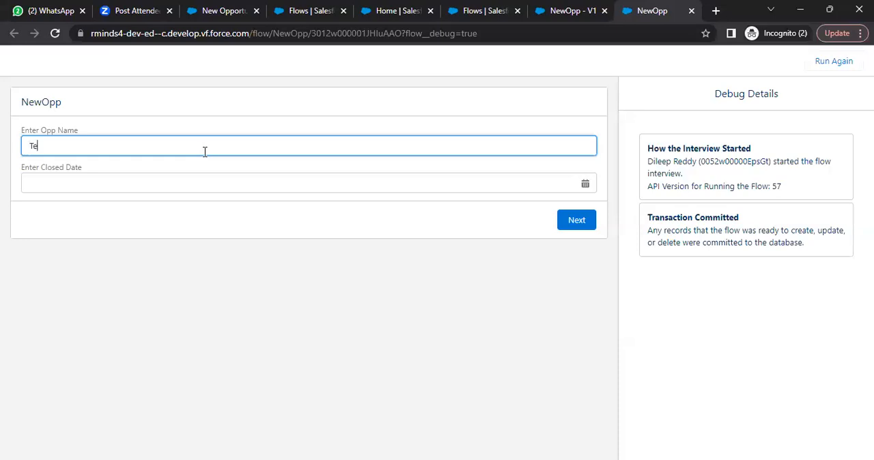
type("stFlow")
left_click(136, 180)
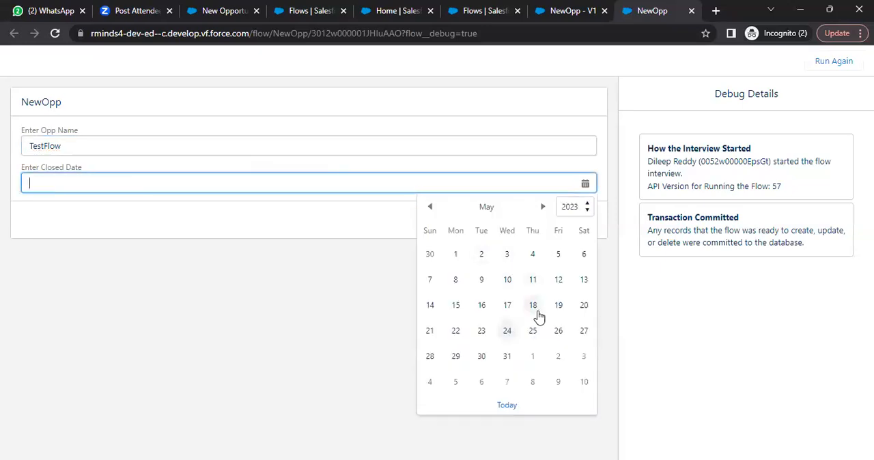
left_click(507, 356)
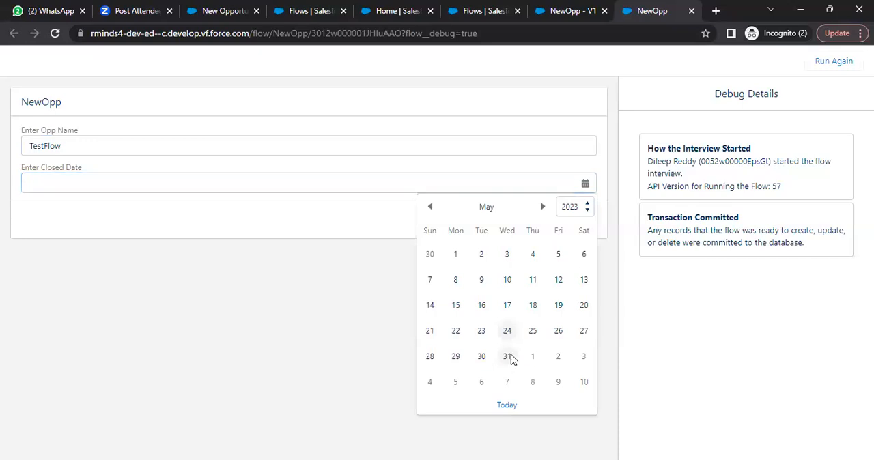
left_click(585, 228)
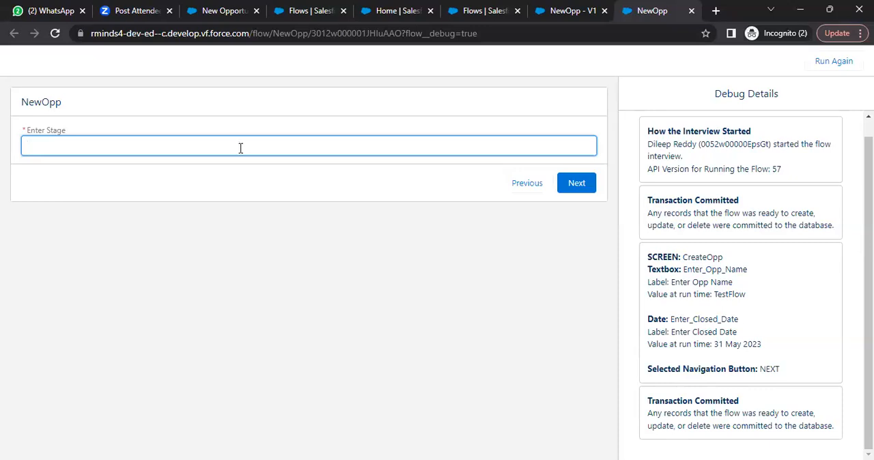
- Enter Test as the stage on the second flow screen and complete the debug run
type("S")
key("BackSpace")
type("Test")
left_click(577, 188)
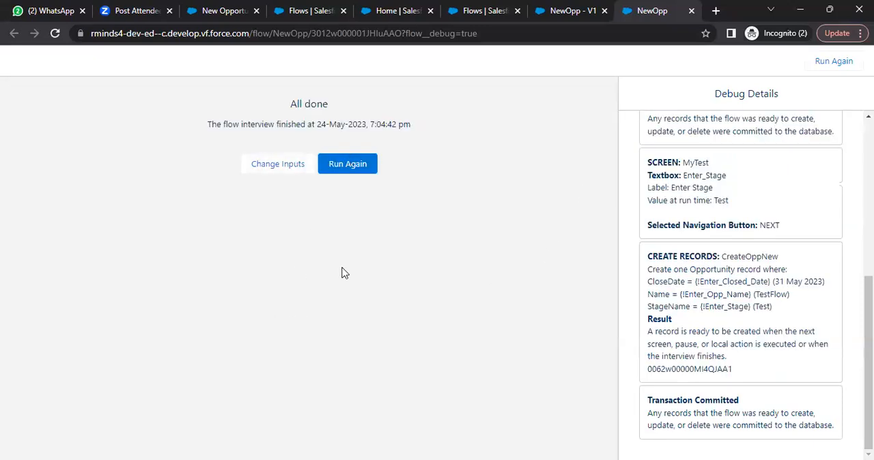
- Review the debug details for the values entered on both screens and the Opportunity record creation by CreateOppNew
scroll(744, 283, "up", 4)
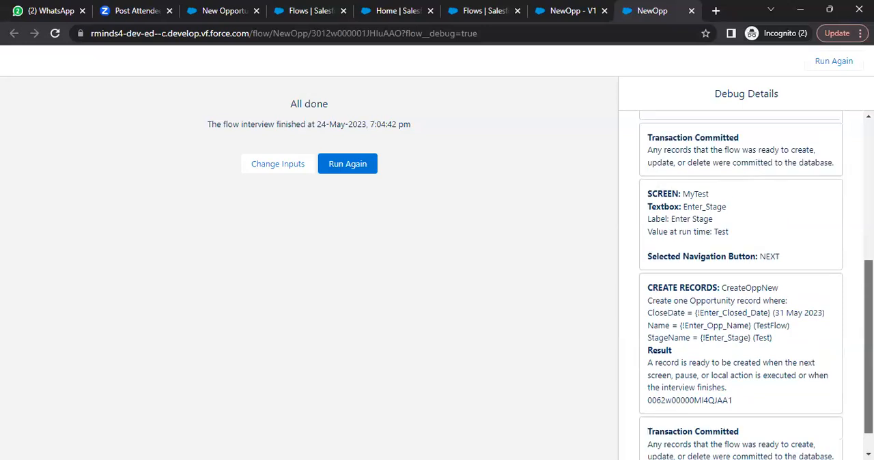
scroll(745, 284, "up", 1)
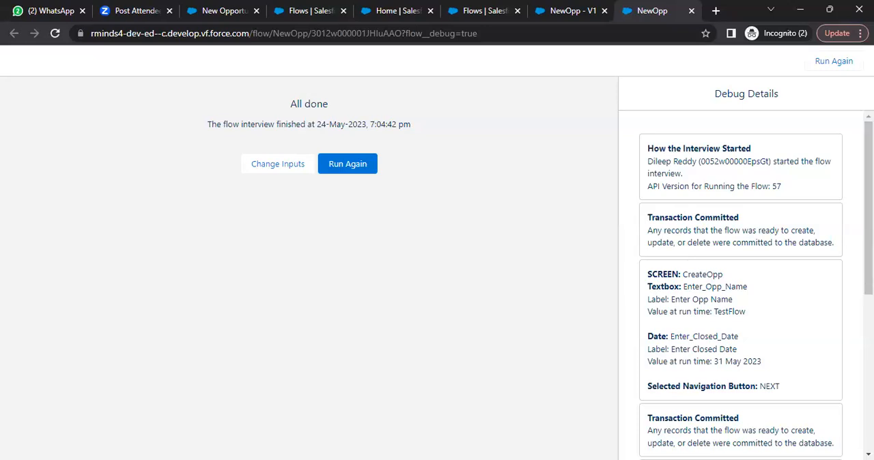
scroll(744, 284, "down", 1)
scroll(769, 163, "down", 1)
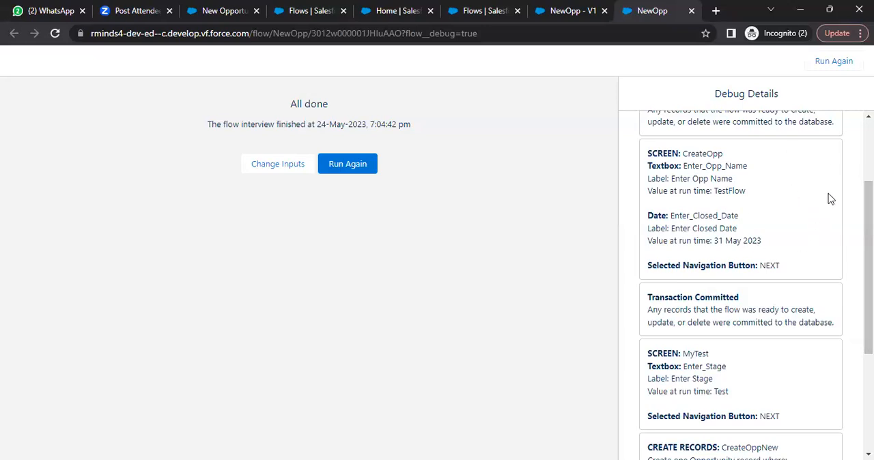
left_click_drag(869, 211, 869, 307)
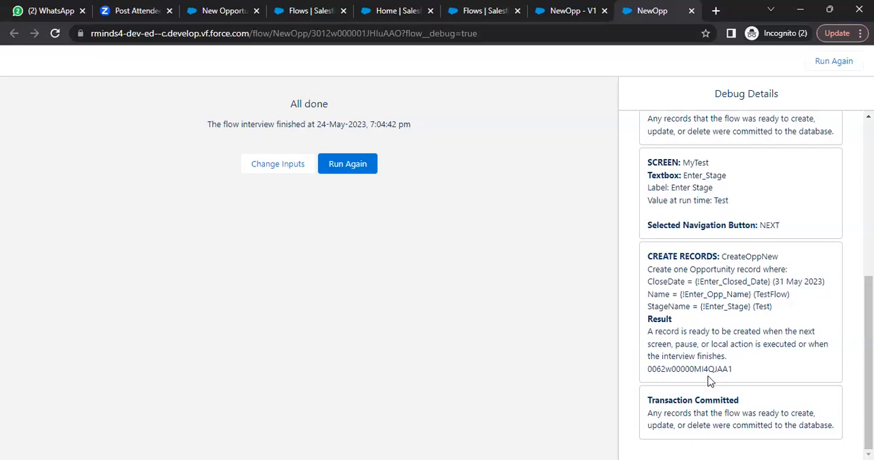
- Mark the record ID in the debug details, dismiss the blank New Opportunity form and open the TestFlow record from the recently viewed opportunities
left_click_drag(733, 378, 648, 371)
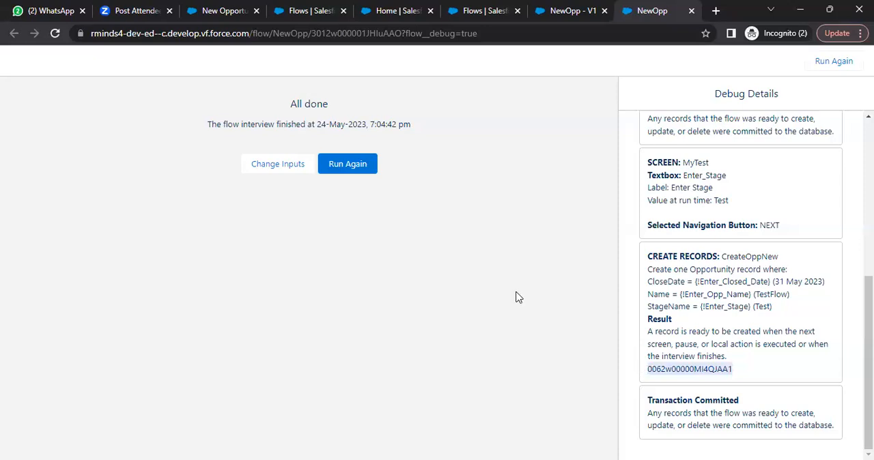
left_click(204, 12)
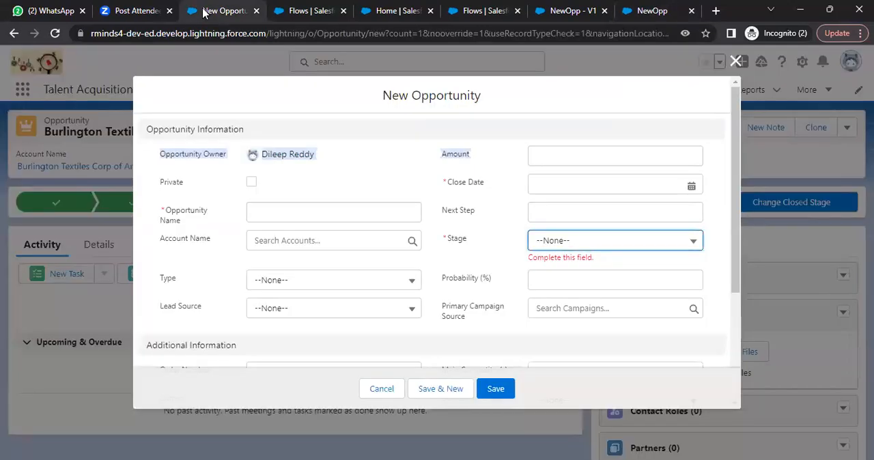
key("Escape")
key("Escape")
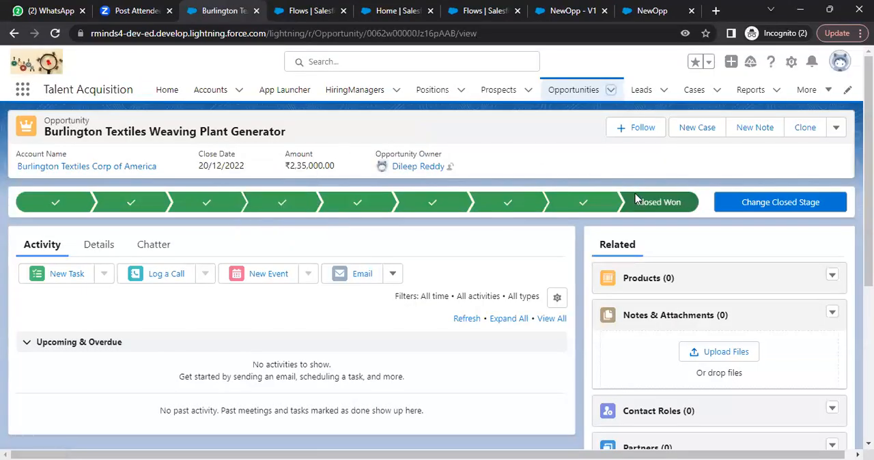
left_click(582, 90)
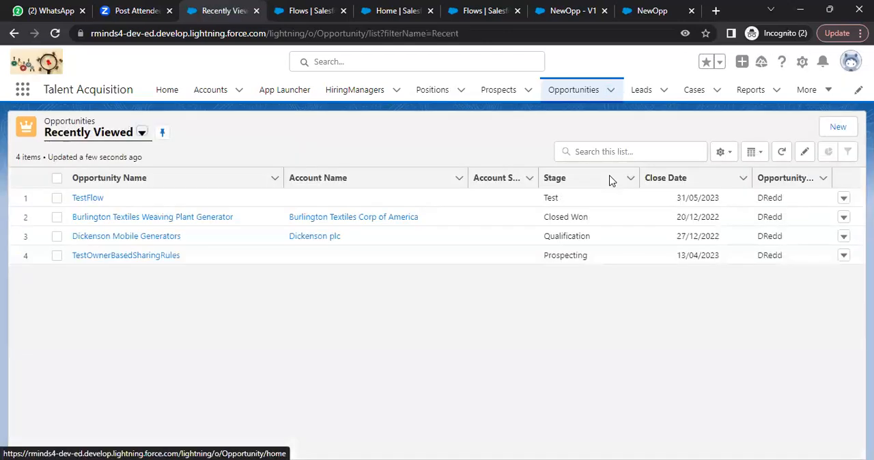
left_click(87, 198)
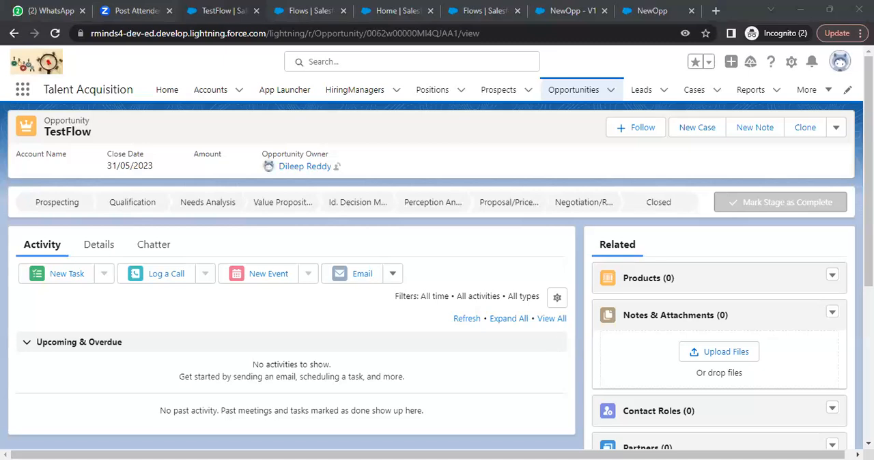
- Switch to the Lightning Flows notes in Notepad
key("alt+Tab")
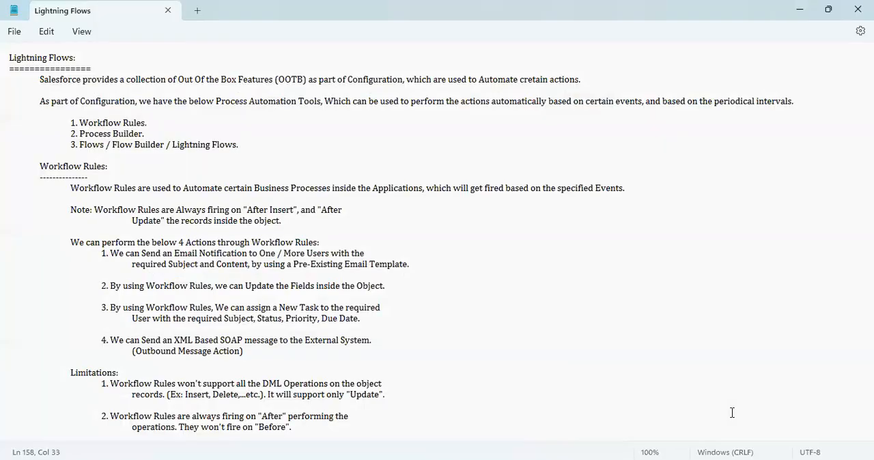